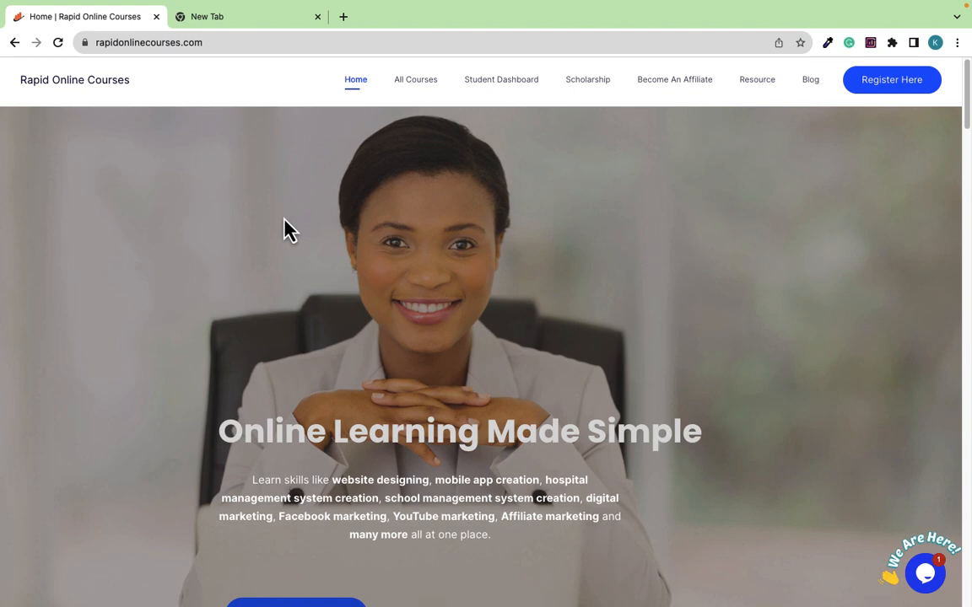
From the Resource page, follow the Create Your Site link under Our Recommended Web Hosting to Hostinger
click(761, 90)
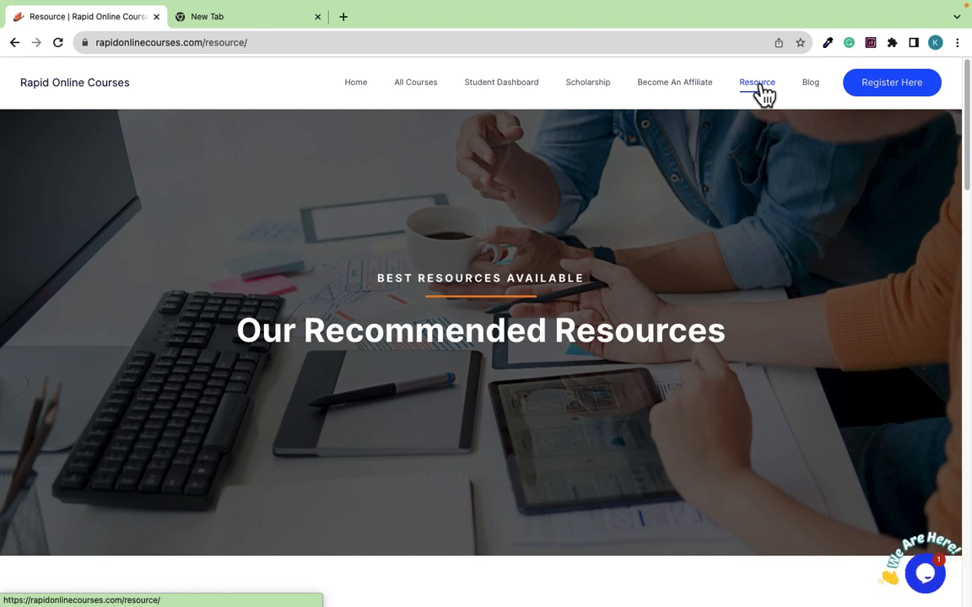
scroll(575, 344, down, 4)
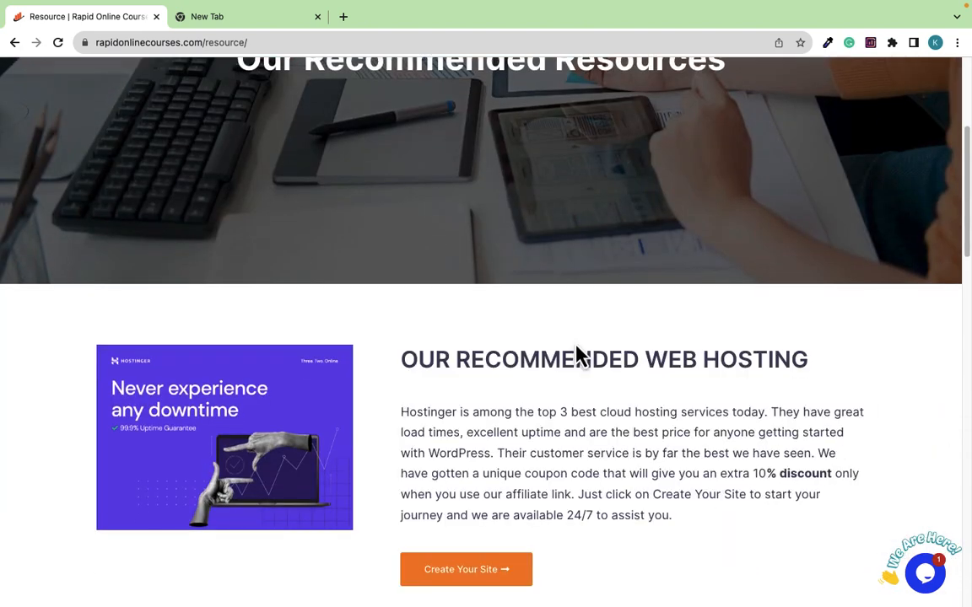
scroll(576, 348, down, 2)
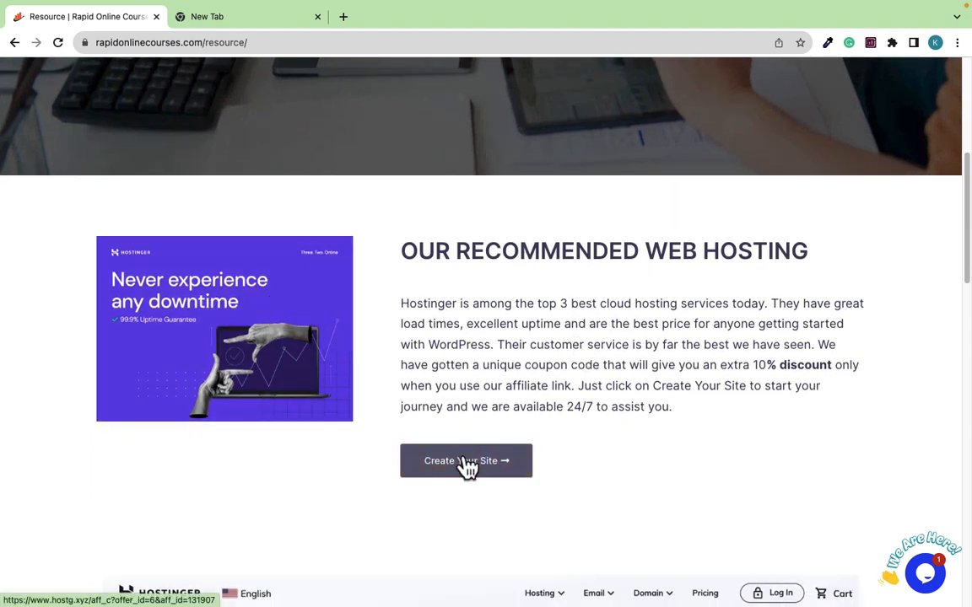
scroll(467, 476, down, 2)
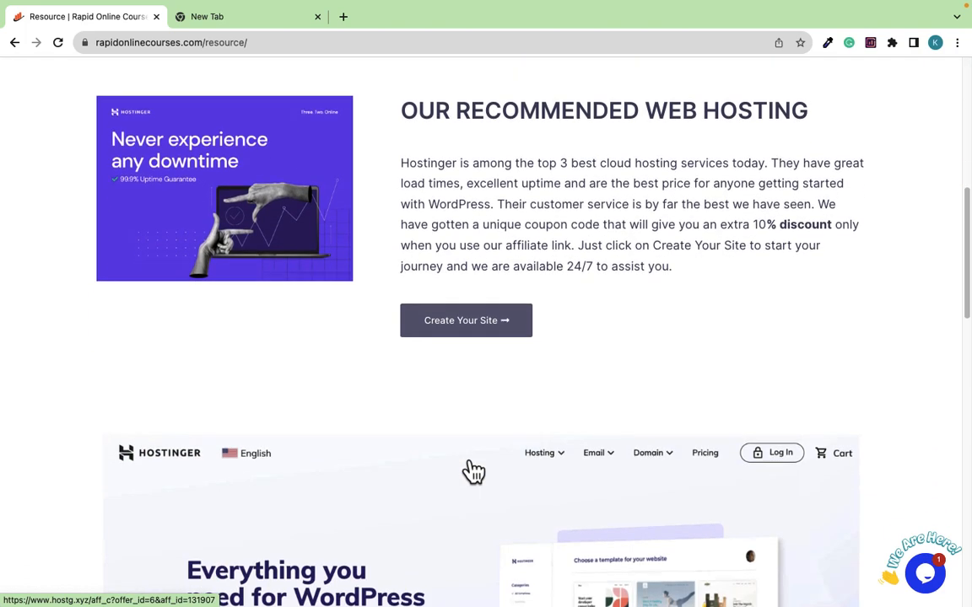
scroll(433, 456, down, 4)
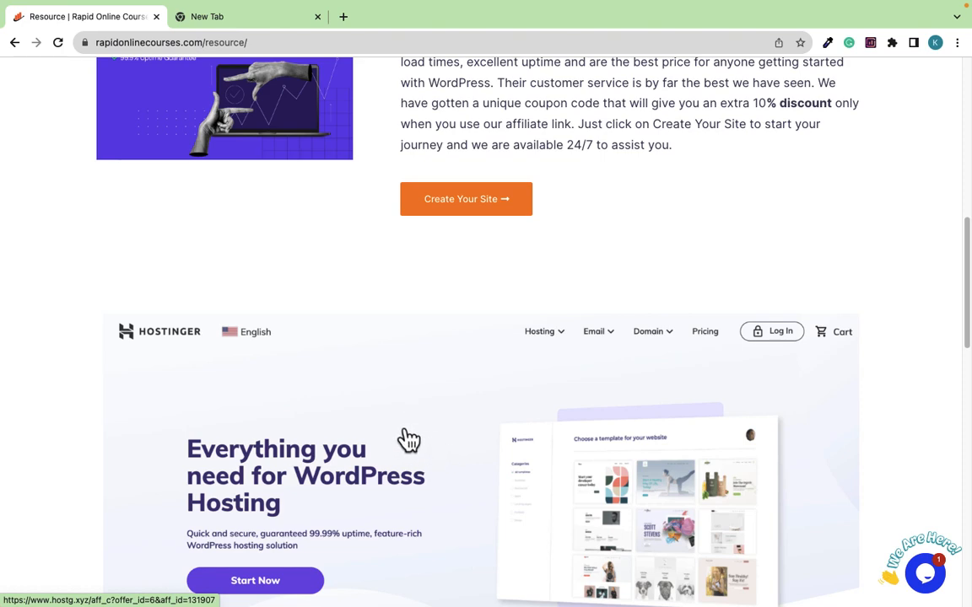
scroll(419, 444, up, 2)
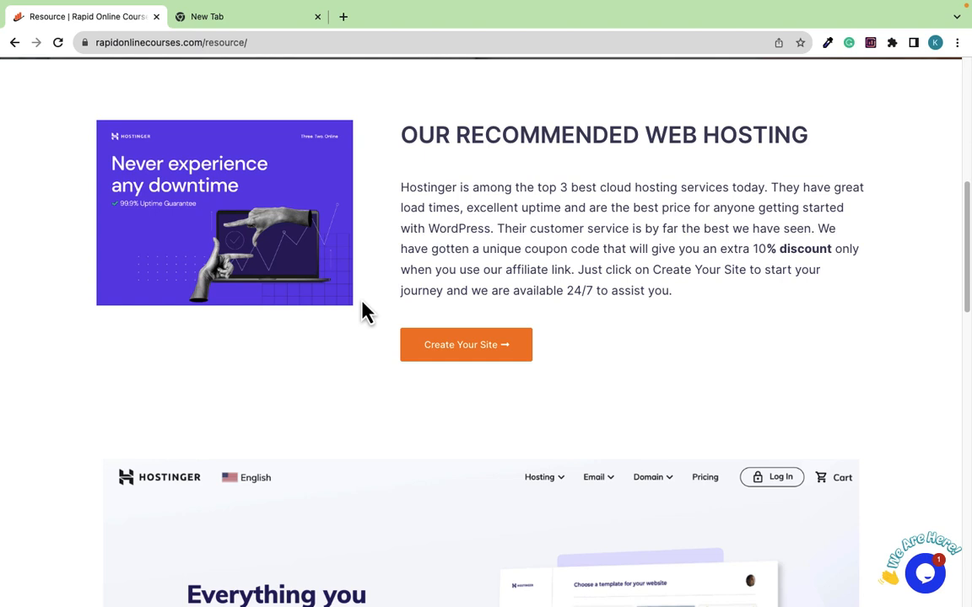
scroll(451, 347, down, 1)
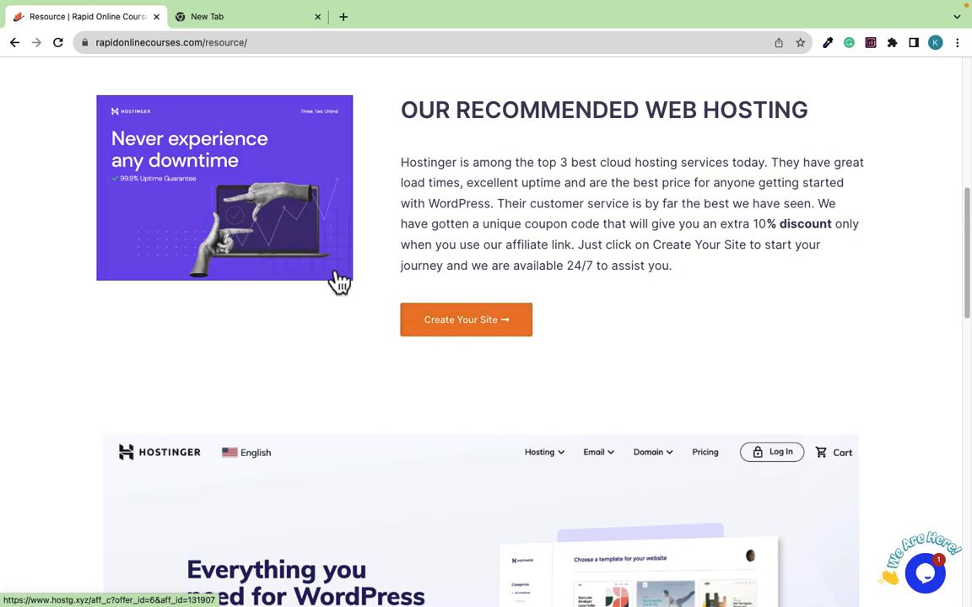
click(466, 334)
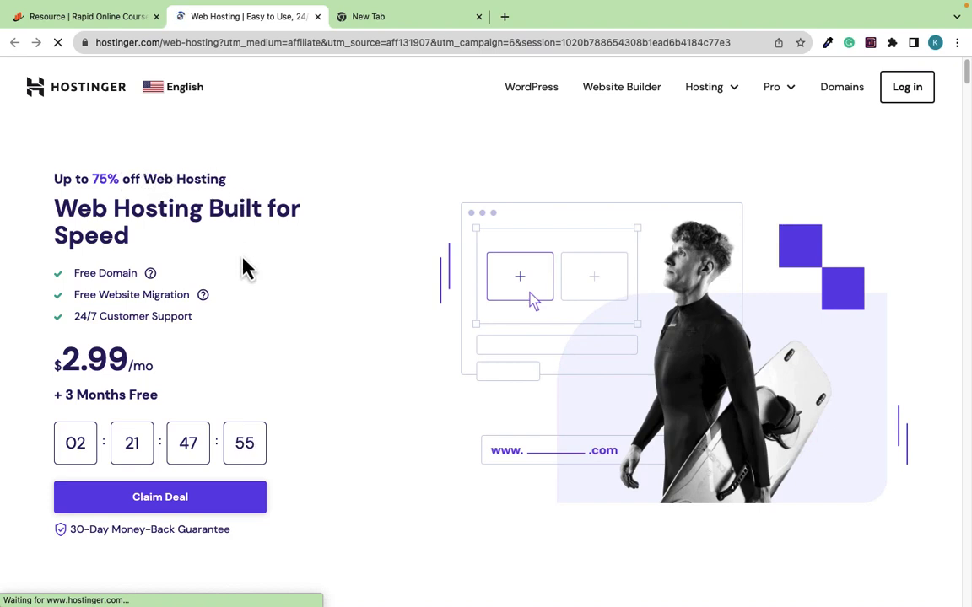
Scroll down to the Single, Premium, Business and Cloud Startup plan pricing cards
scroll(224, 300, down, 3)
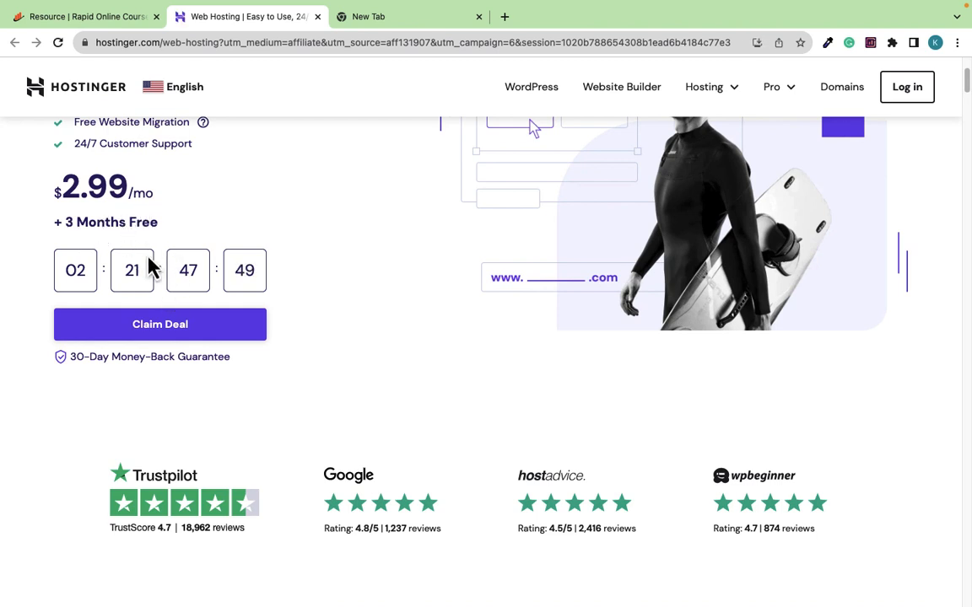
scroll(397, 202, down, 8)
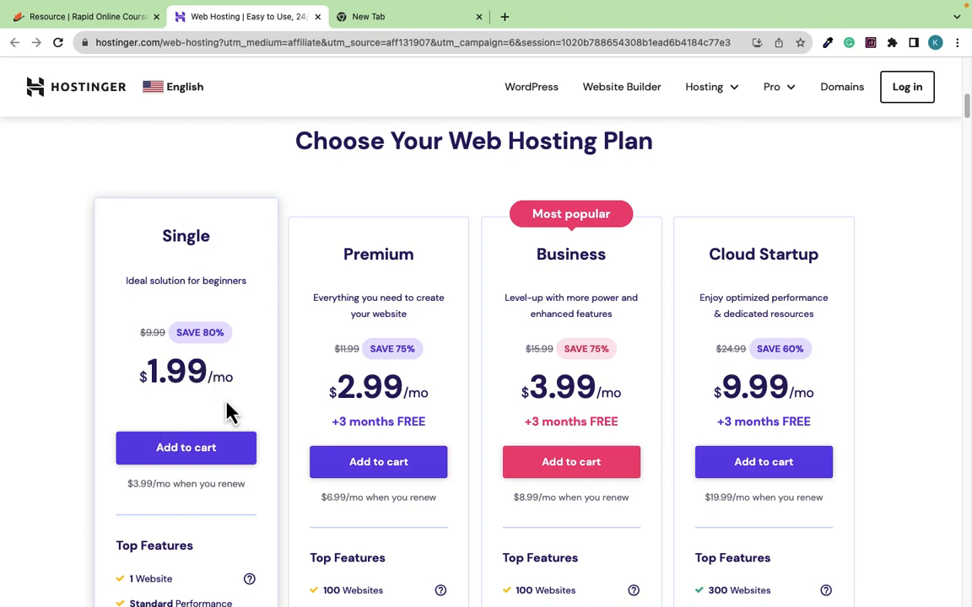
scroll(228, 412, down, 3)
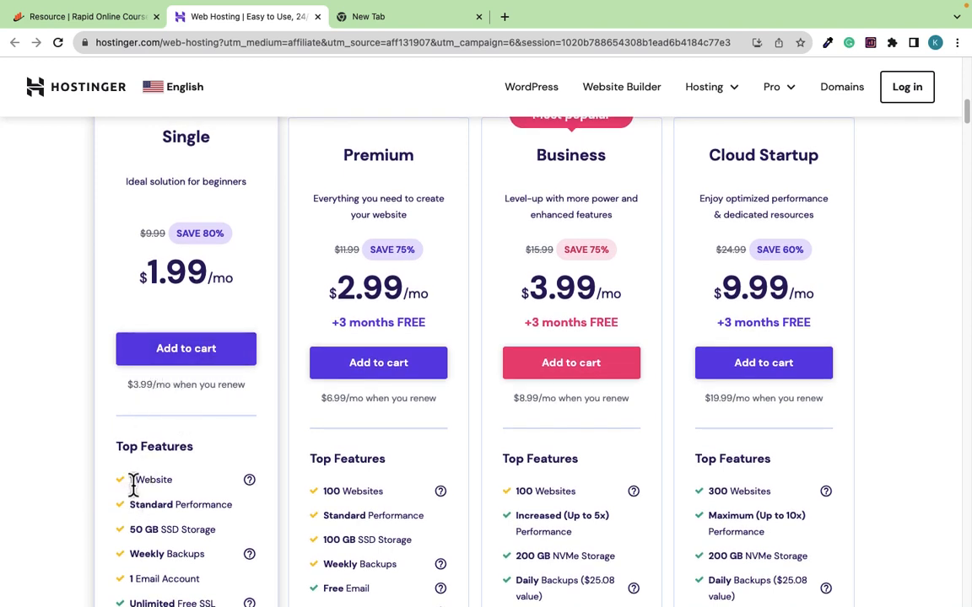
mouse_move(250, 485)
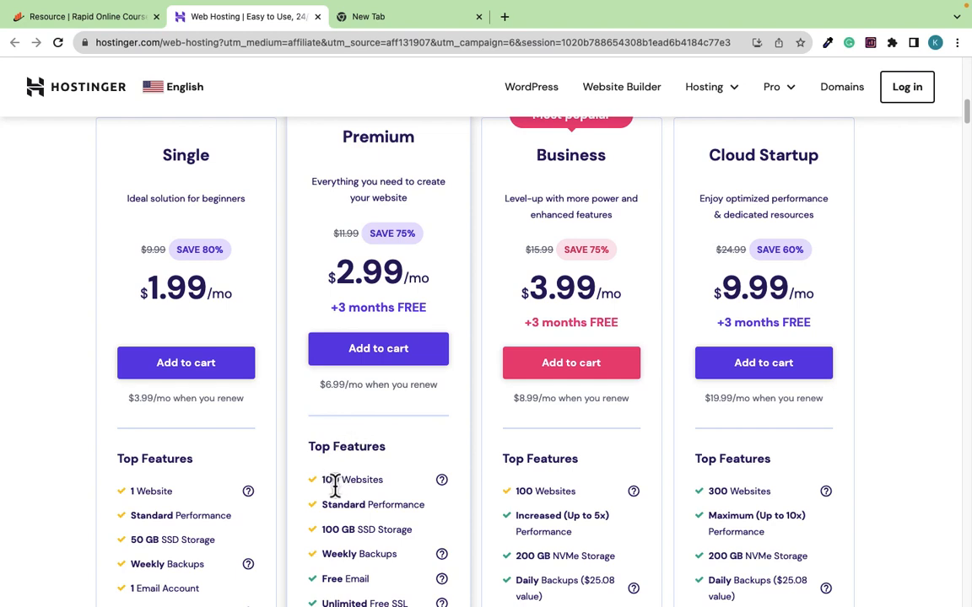
mouse_move(441, 482)
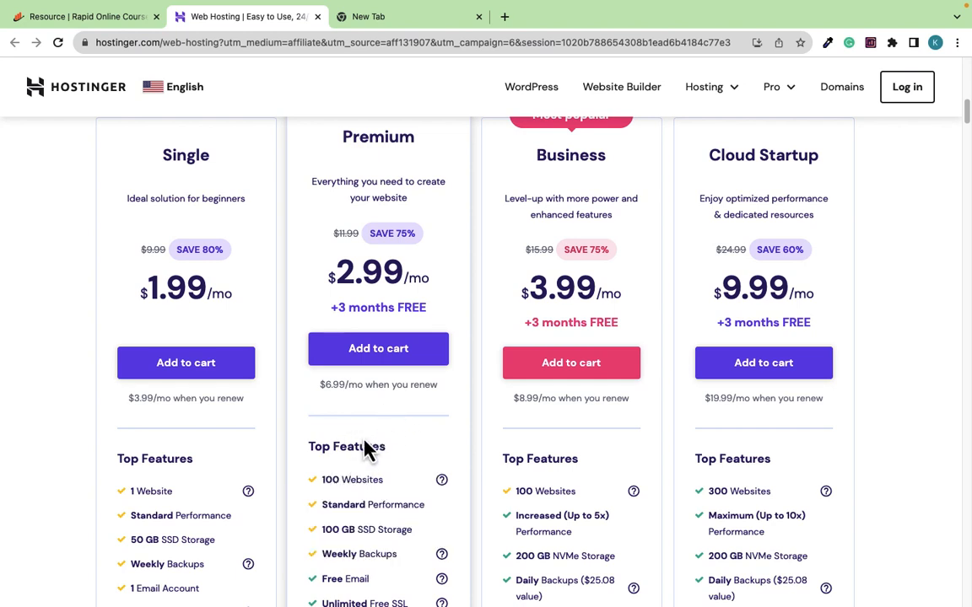
scroll(371, 439, down, 2)
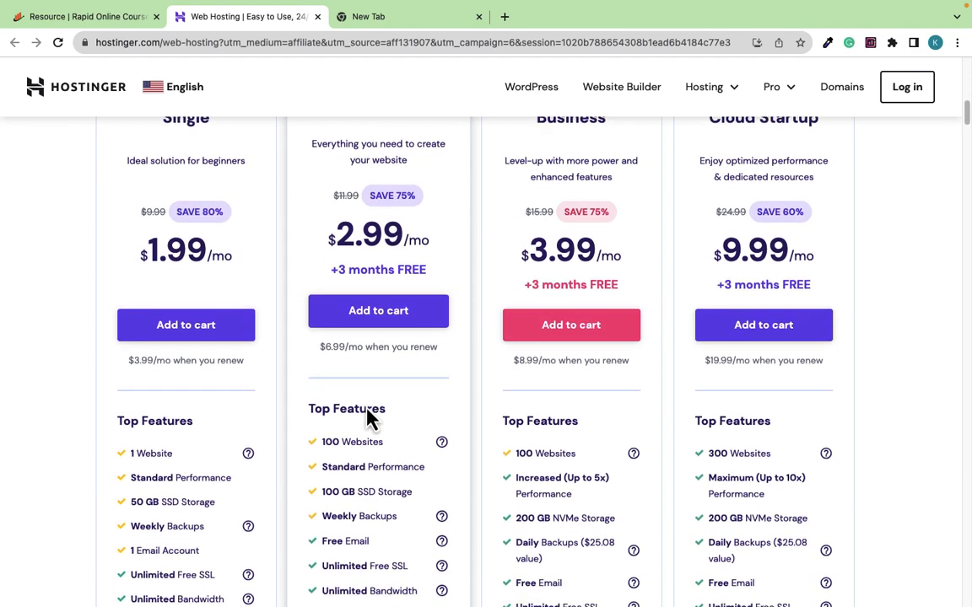
scroll(395, 331, up, 5)
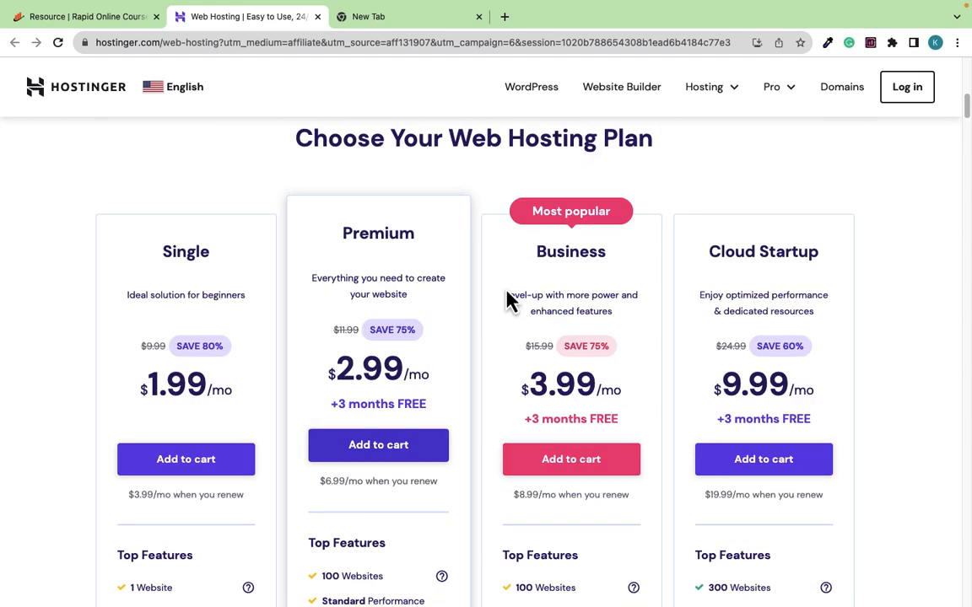
scroll(591, 348, down, 8)
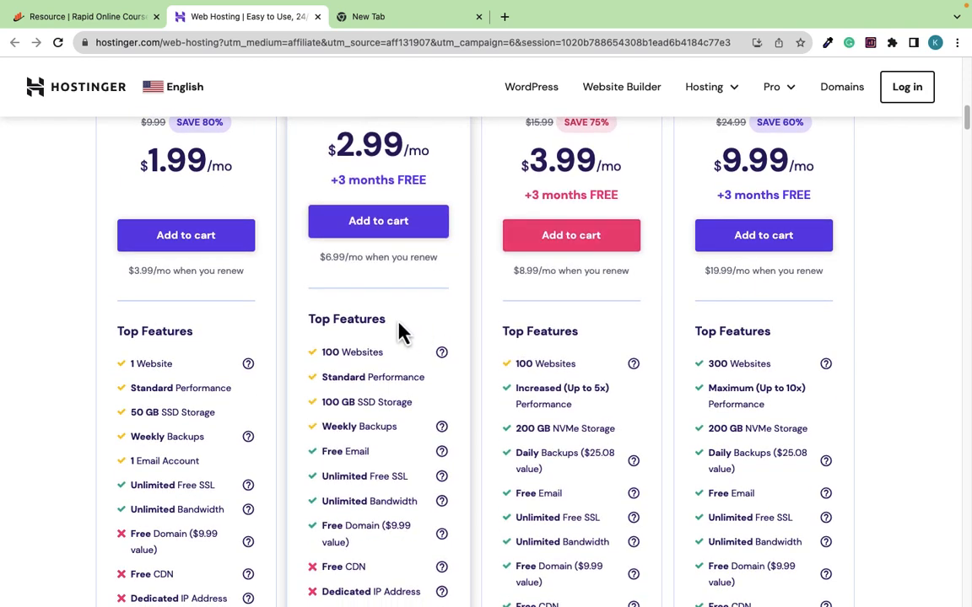
scroll(402, 330, up, 4)
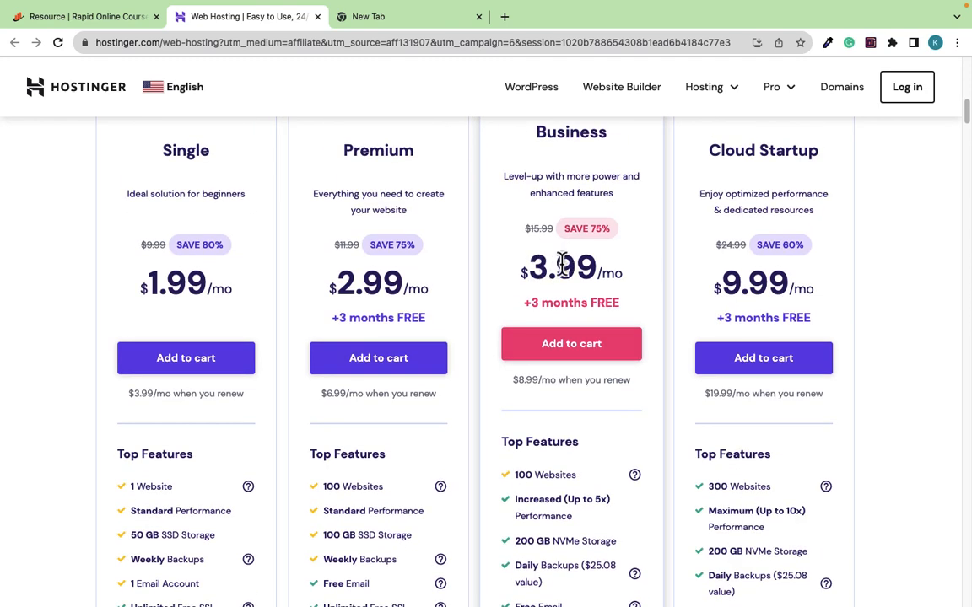
scroll(609, 341, down, 3)
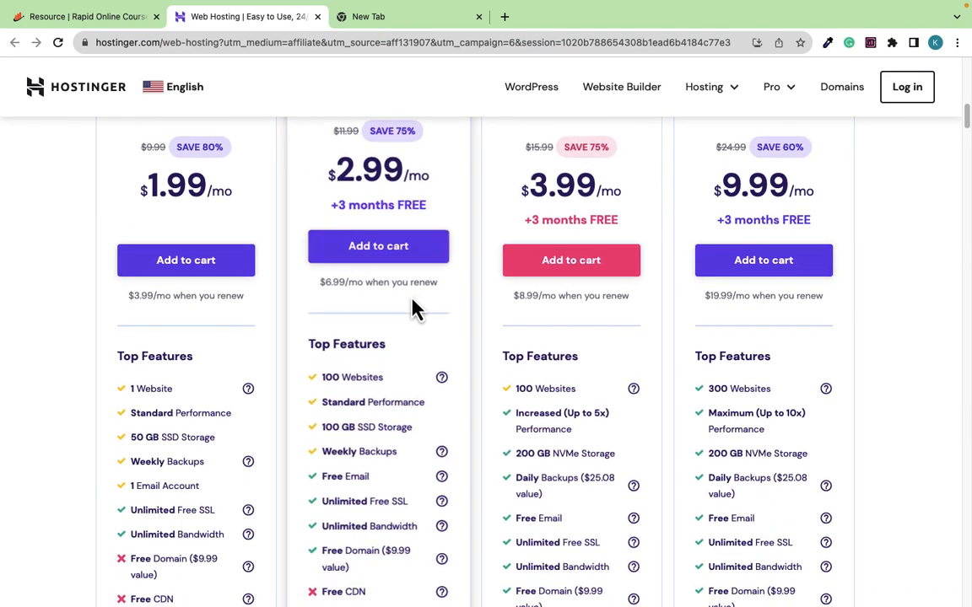
scroll(368, 269, up, 2)
scroll(386, 302, up, 2)
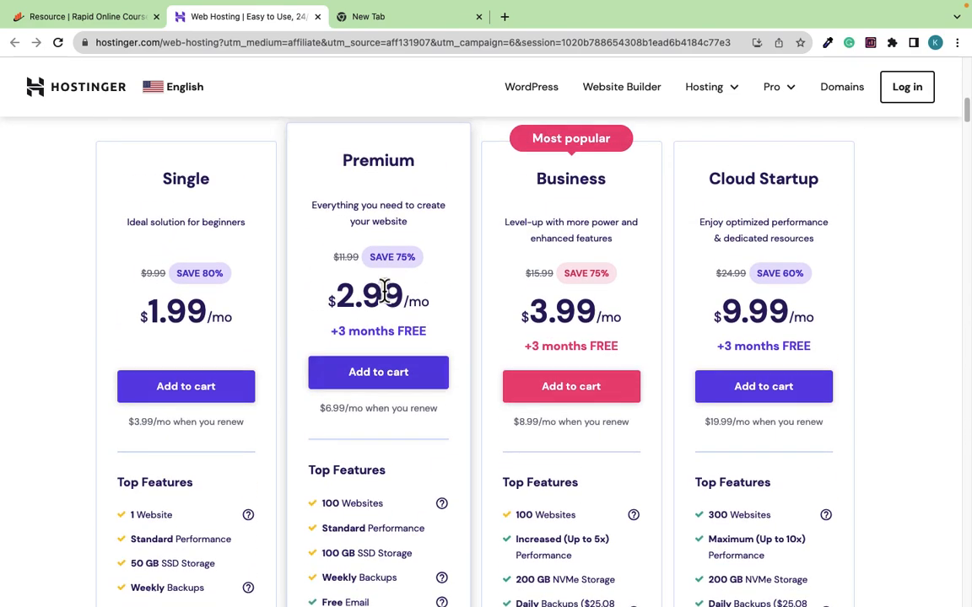
scroll(390, 338, down, 5)
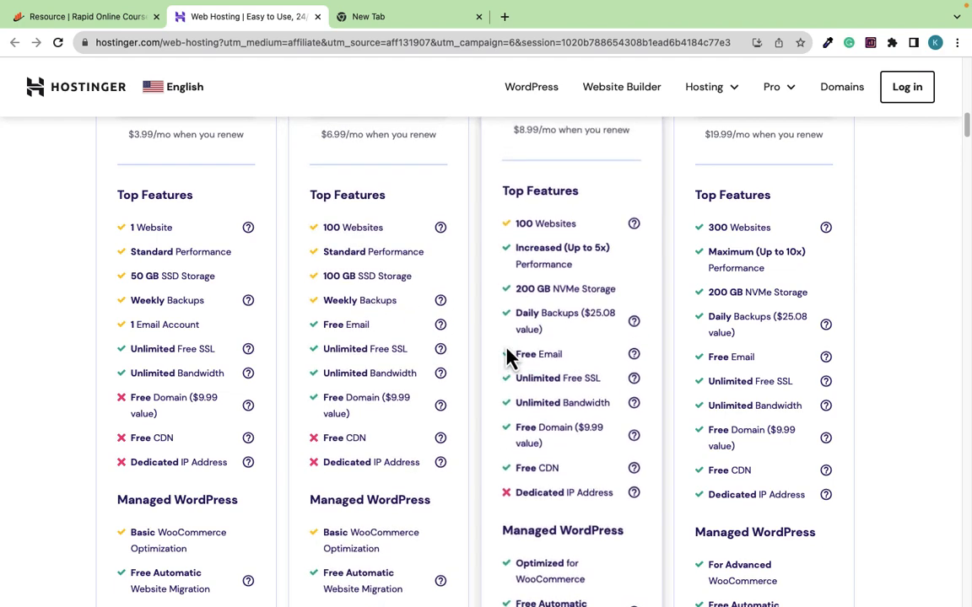
scroll(506, 353, down, 1)
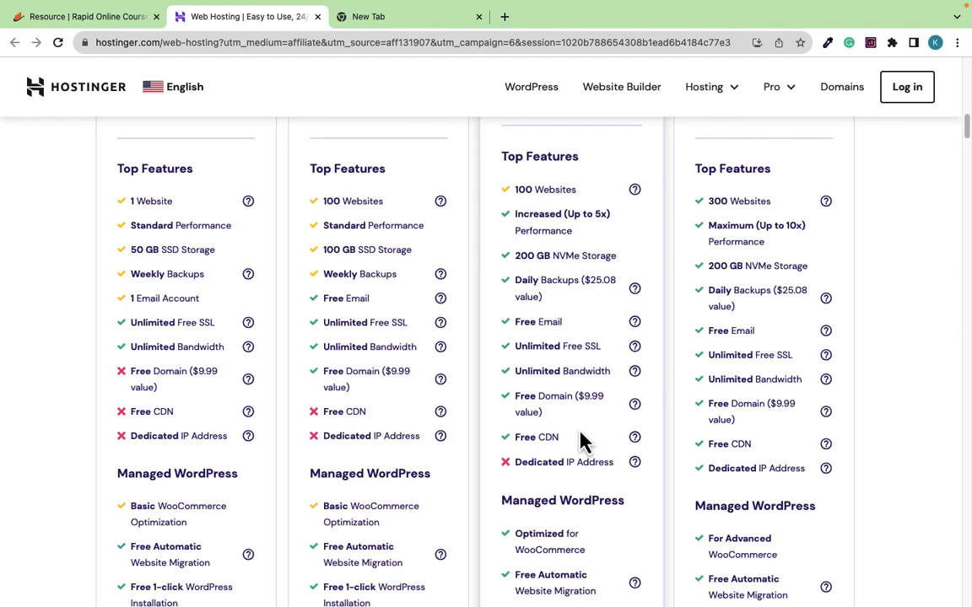
mouse_move(634, 440)
scroll(566, 396, up, 3)
scroll(564, 387, up, 3)
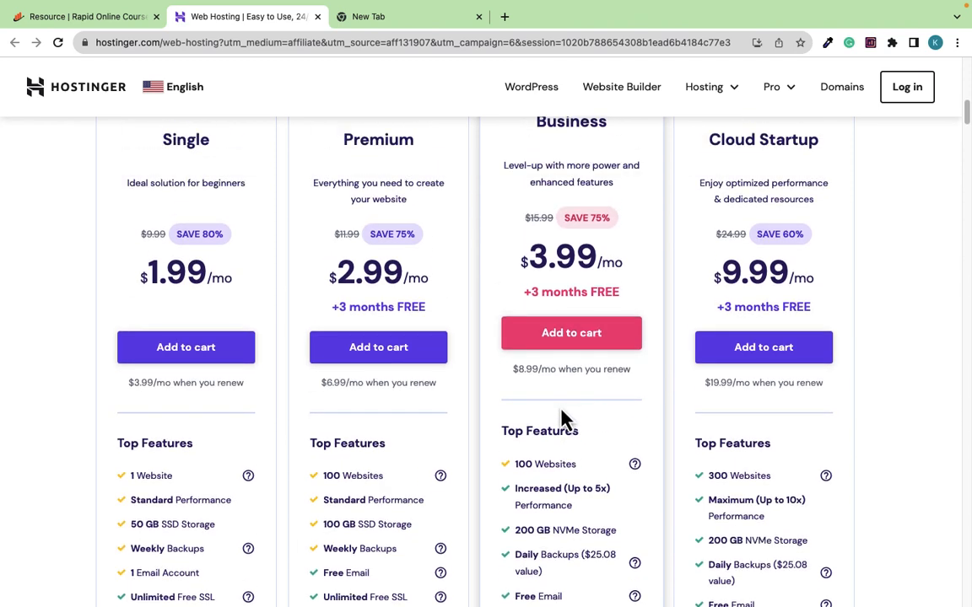
scroll(595, 395, down, 5)
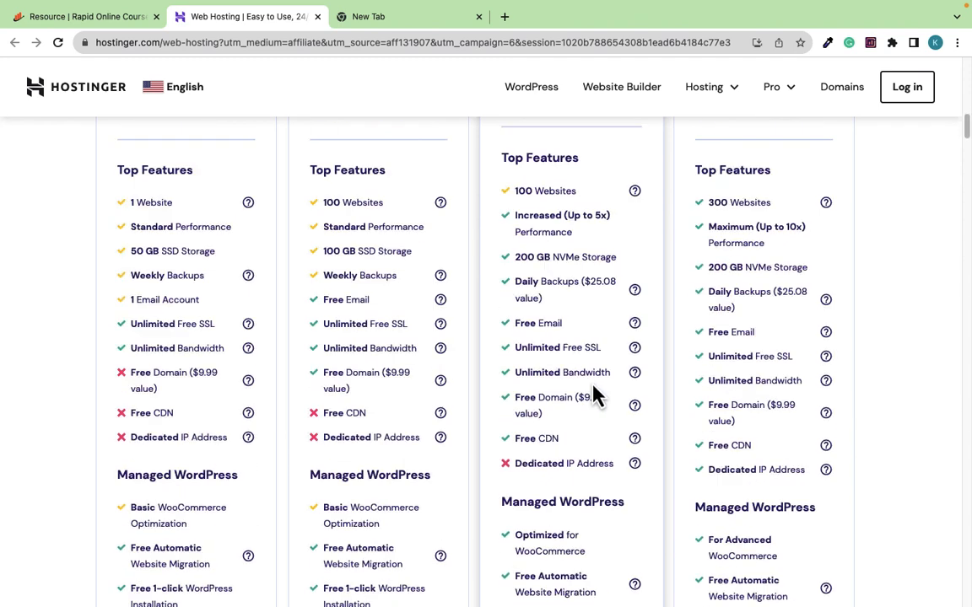
scroll(567, 395, up, 5)
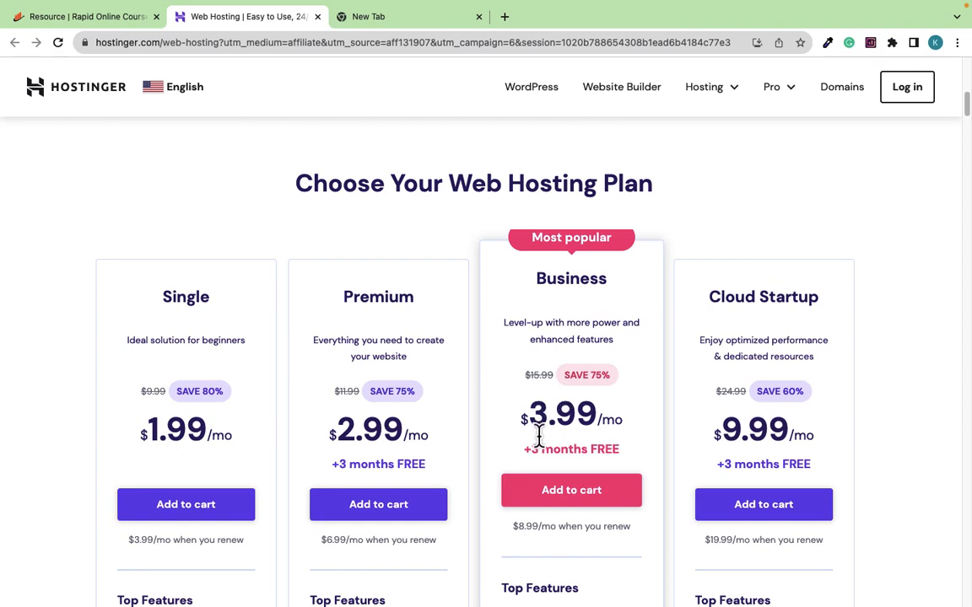
scroll(538, 436, down, 2)
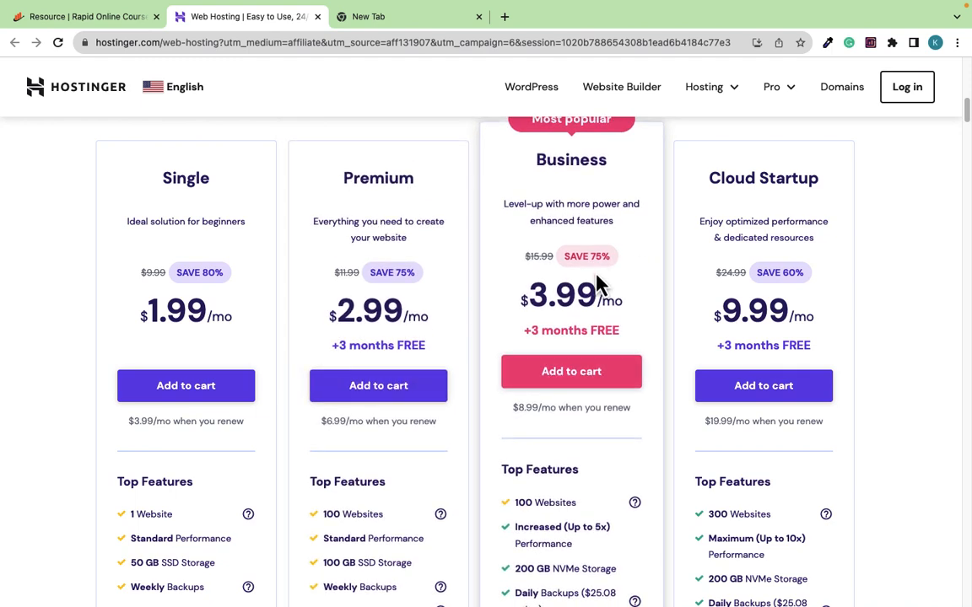
scroll(562, 330, up, 3)
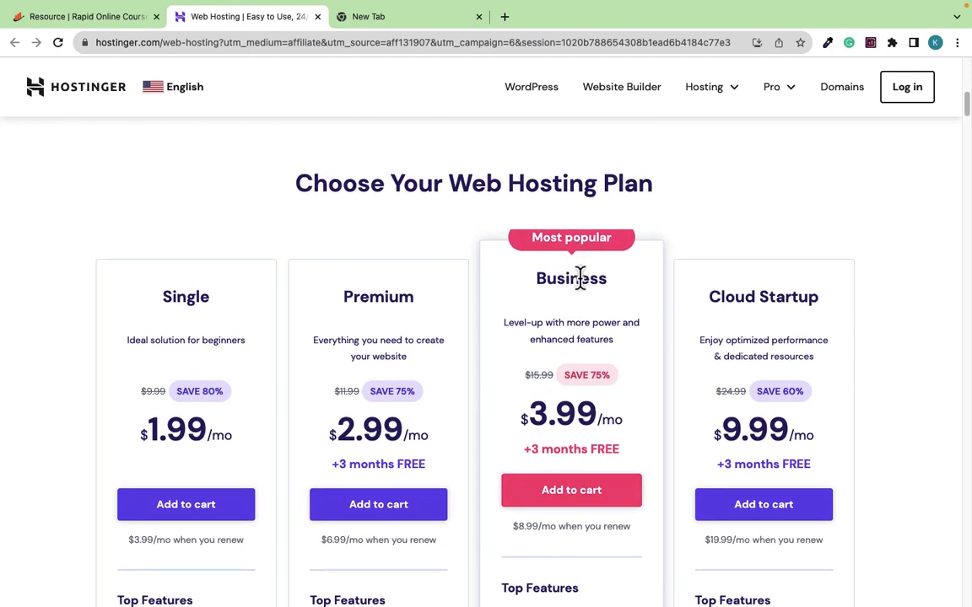
Add the Business plan to the cart and scroll down the checkout page
click(567, 500)
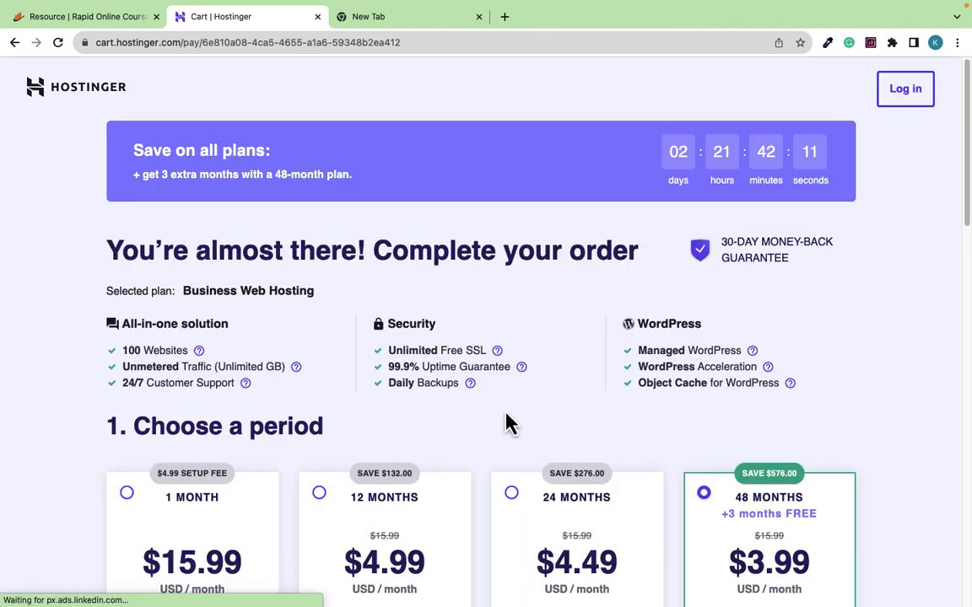
scroll(439, 405, down, 3)
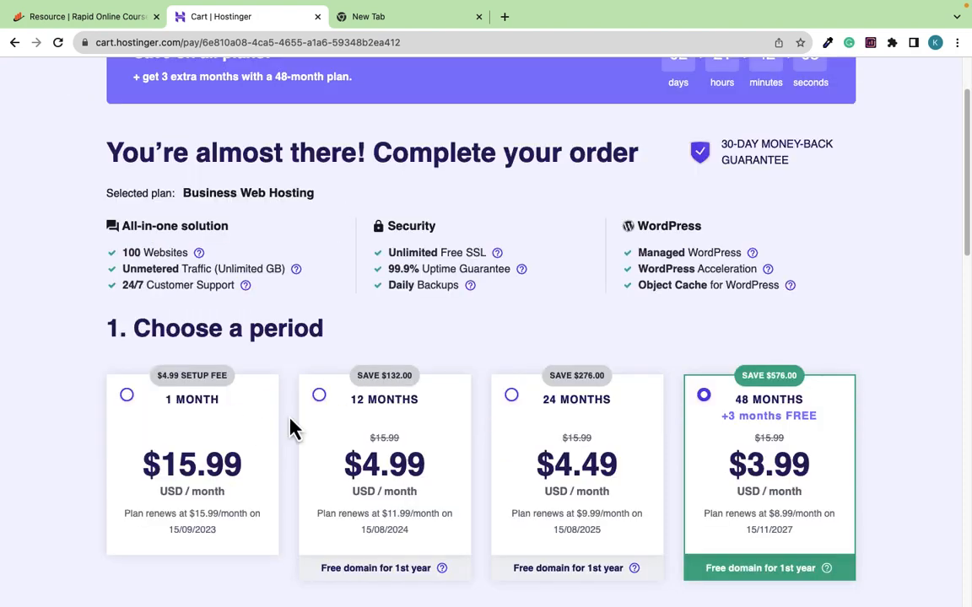
scroll(319, 408, down, 1)
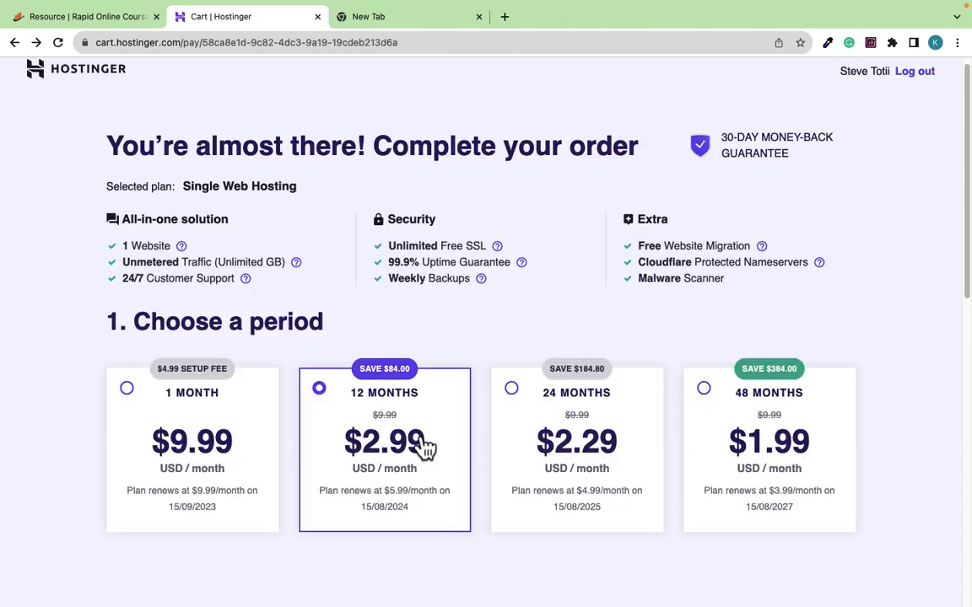
Review the Business Web Hosting cart with the 48-month period at $3.99/mo
scroll(404, 447, down, 10)
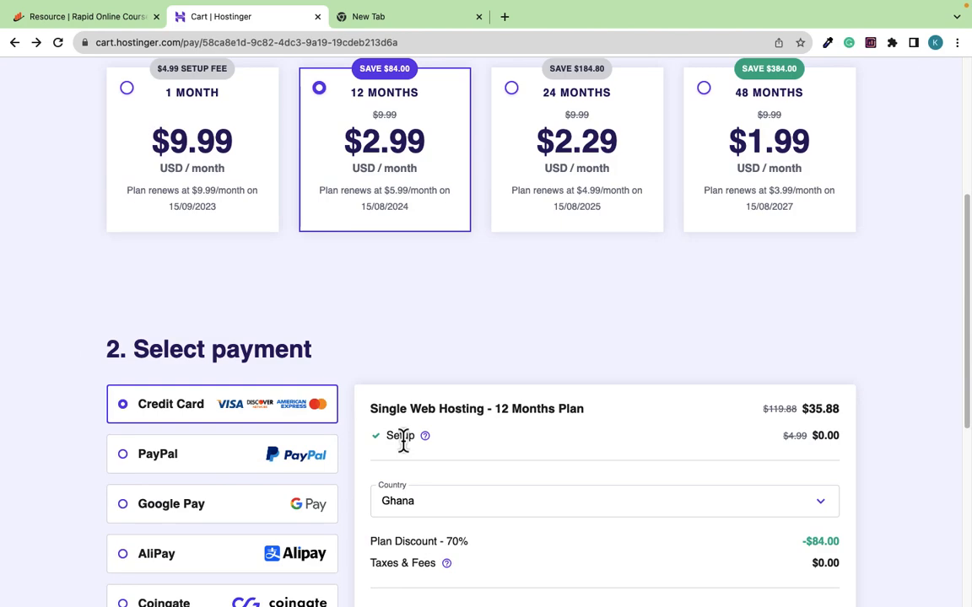
scroll(733, 338, down, 3)
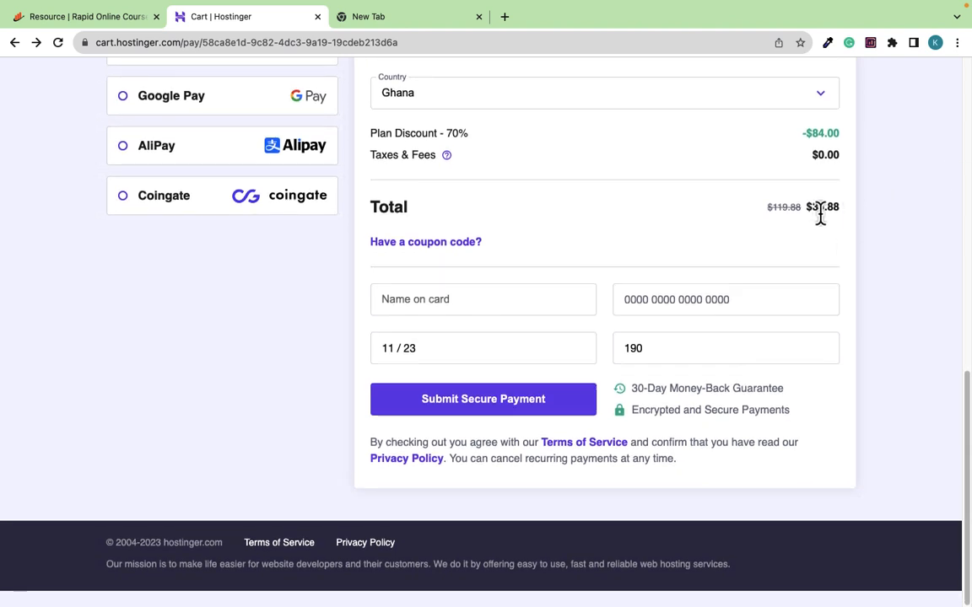
scroll(629, 306, up, 5)
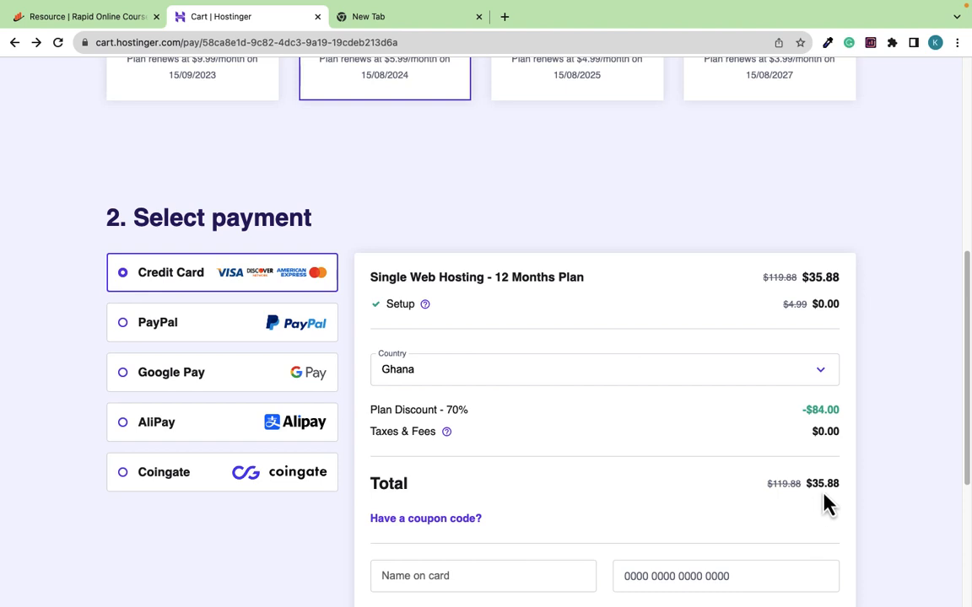
scroll(661, 395, up, 5)
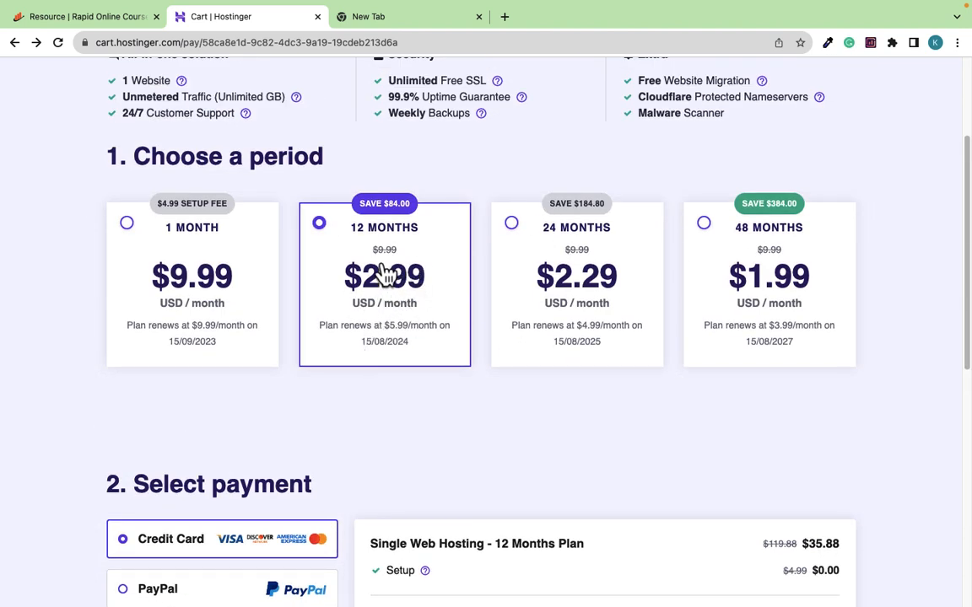
scroll(383, 271, up, 3)
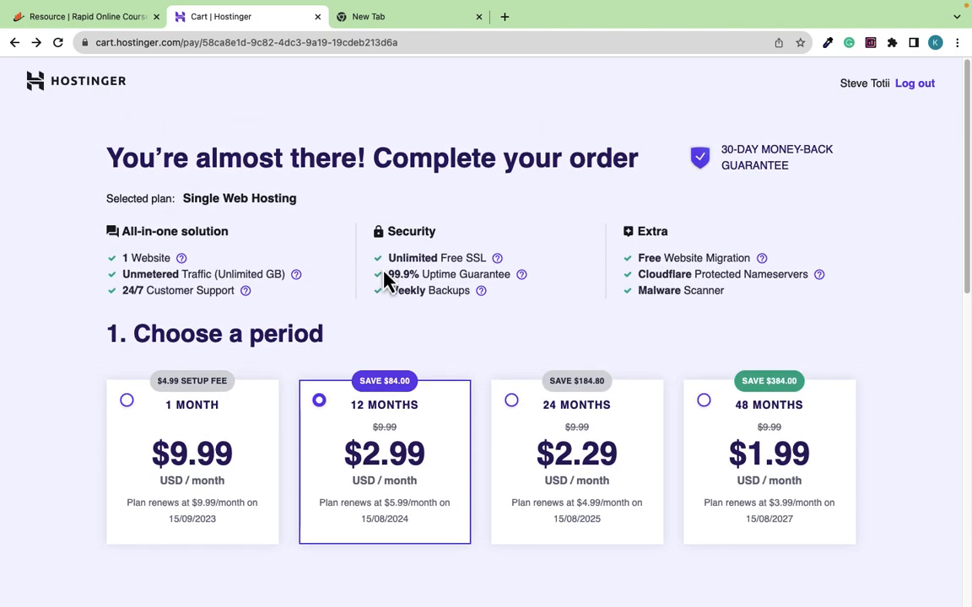
scroll(384, 278, down, 5)
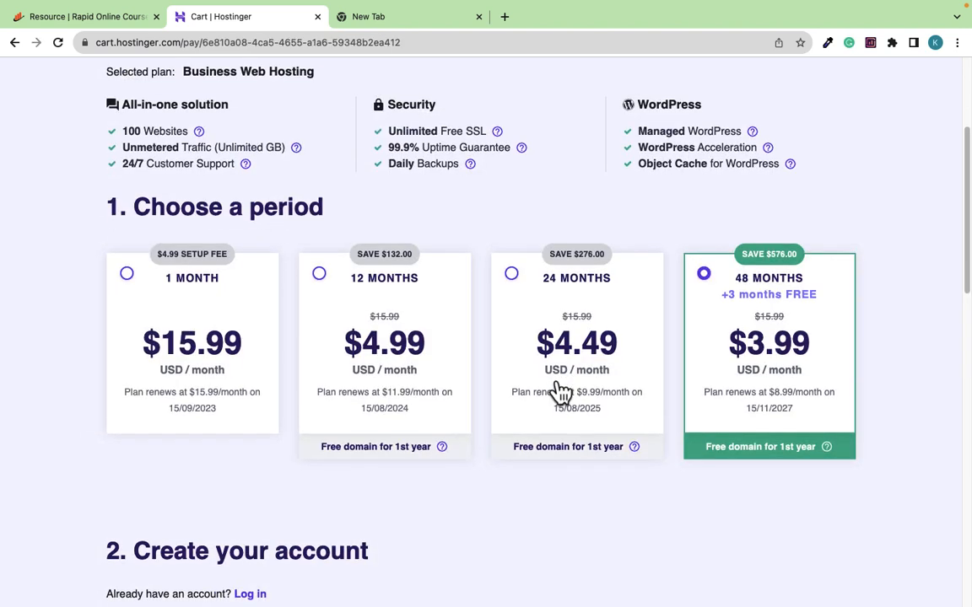
scroll(559, 569, down, 3)
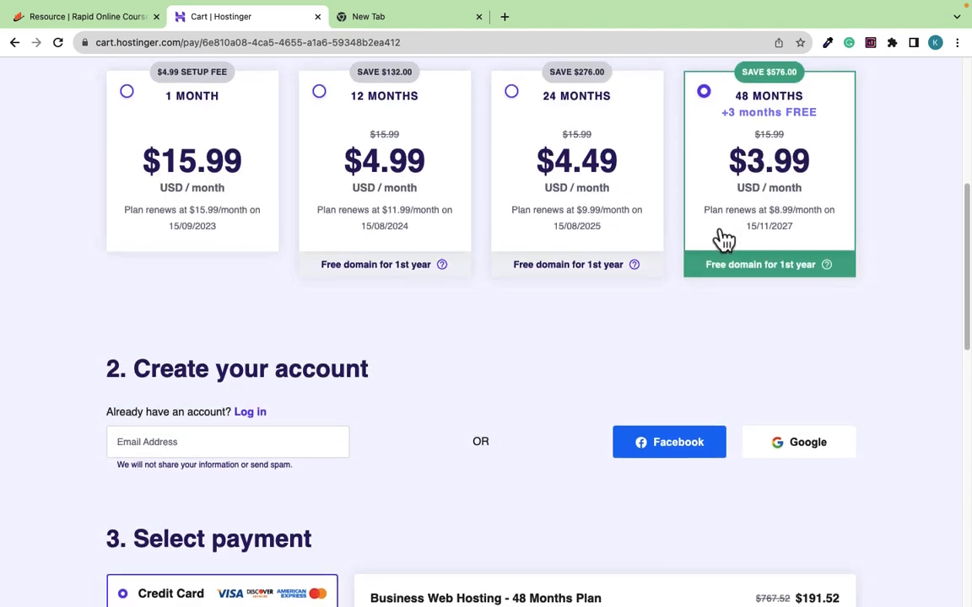
Enter the account e-mail address in the Create your account Email Address field
scroll(723, 240, down, 3)
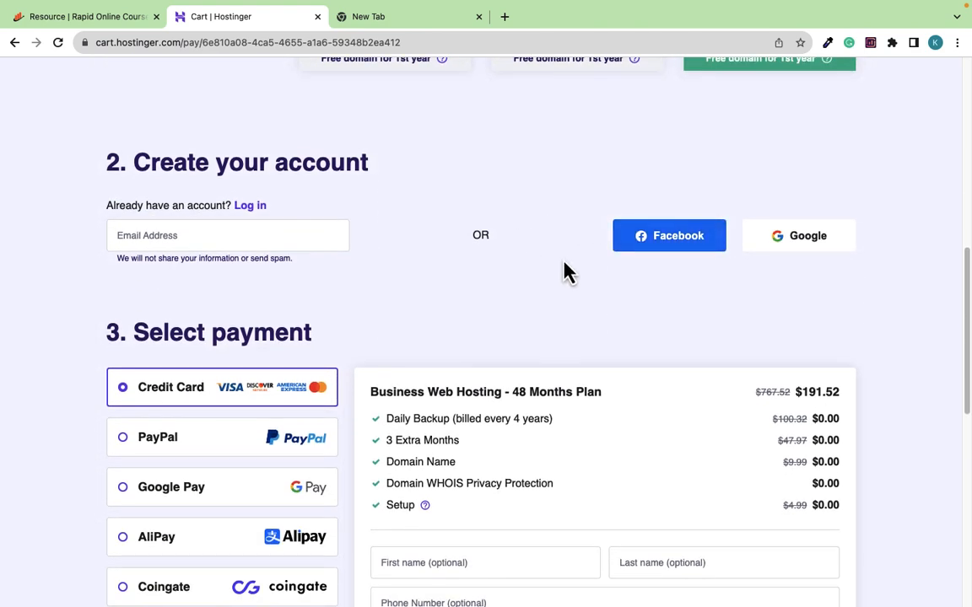
click(176, 234)
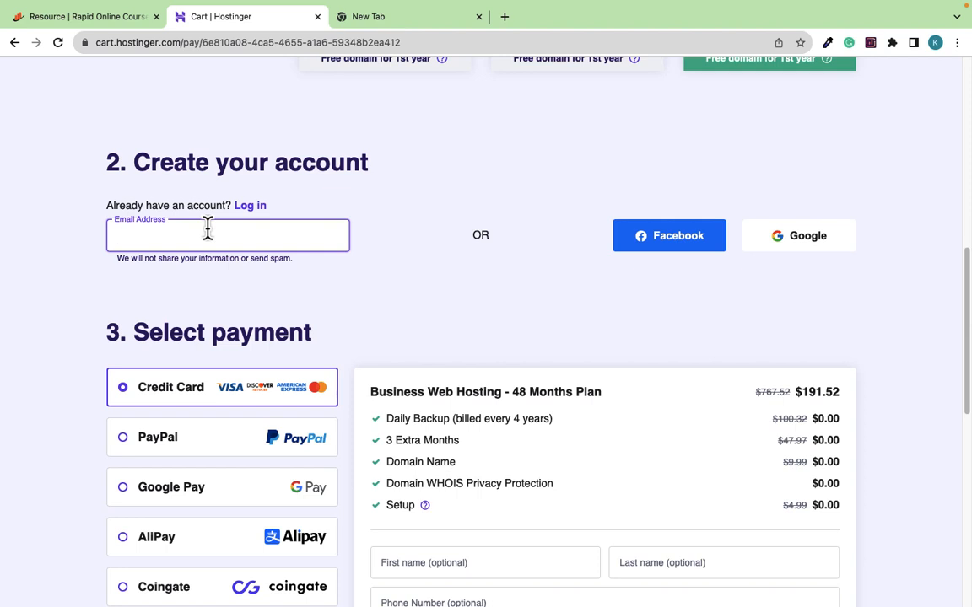
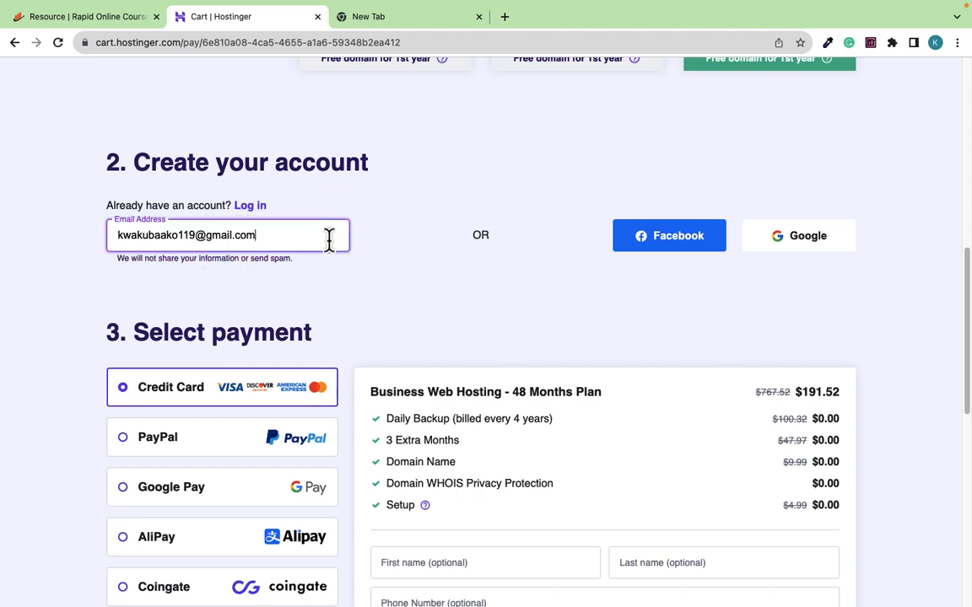
click(405, 254)
scroll(405, 254, down, 3)
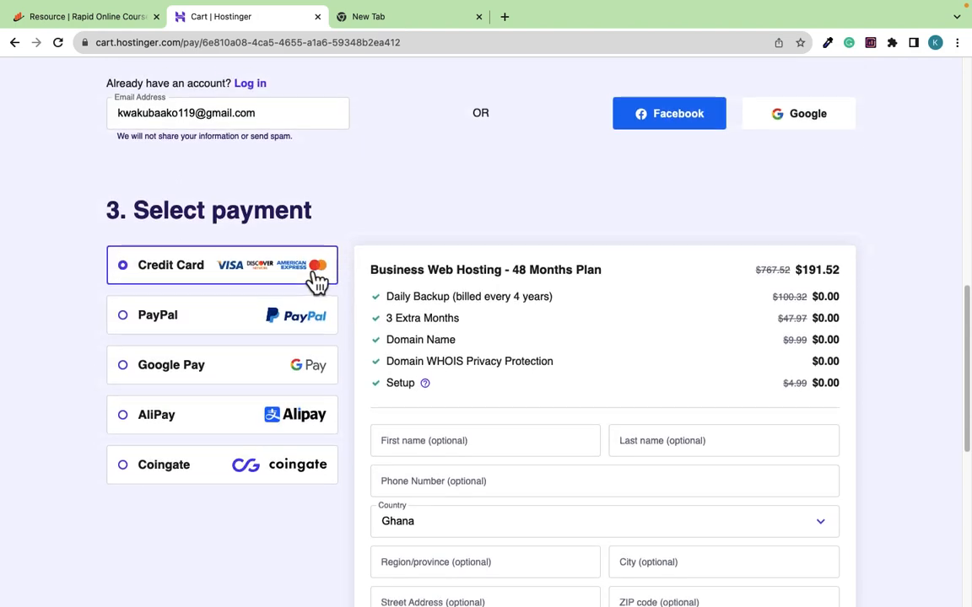
scroll(466, 291, down, 4)
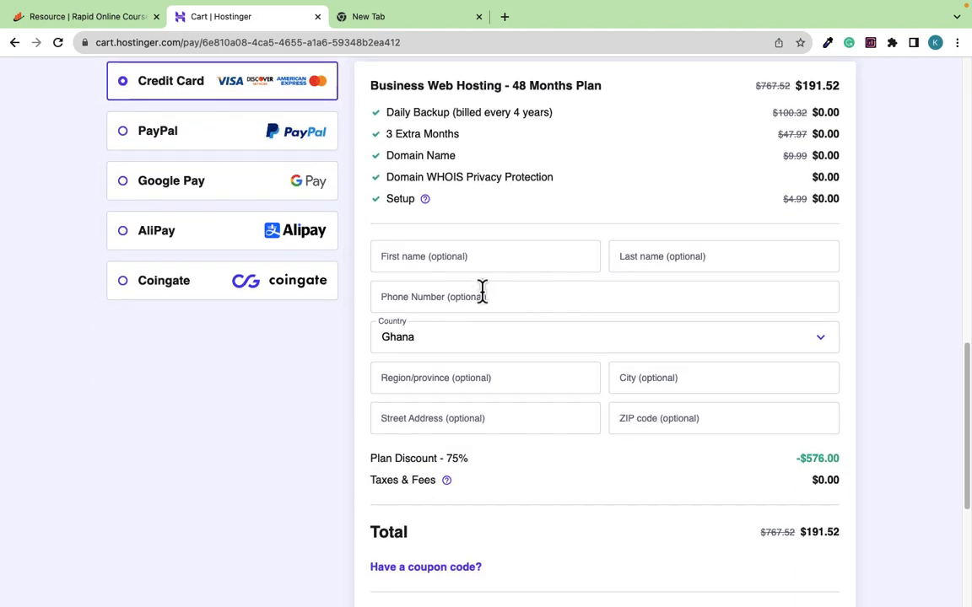
click(458, 253)
click(715, 262)
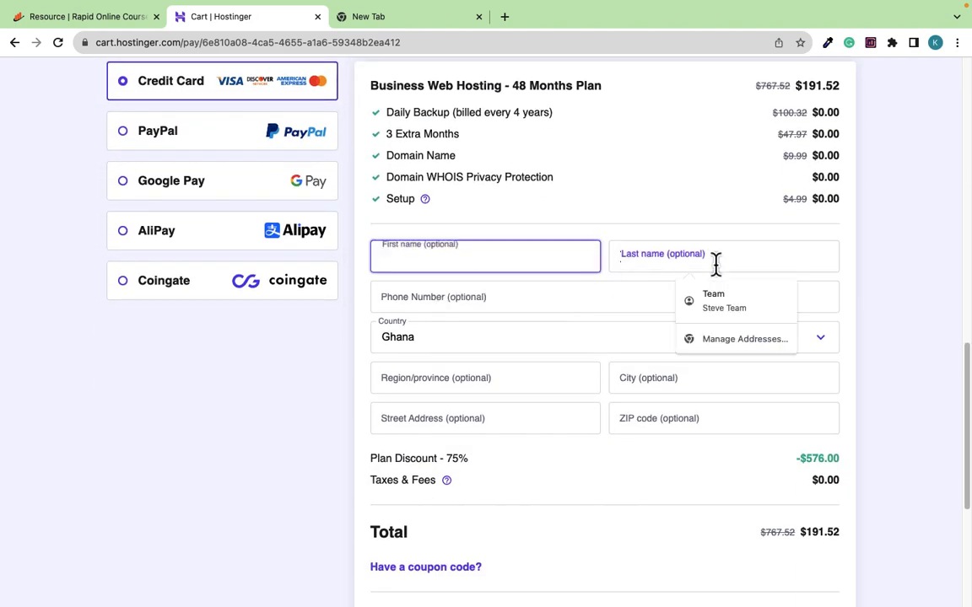
scroll(548, 362, down, 1)
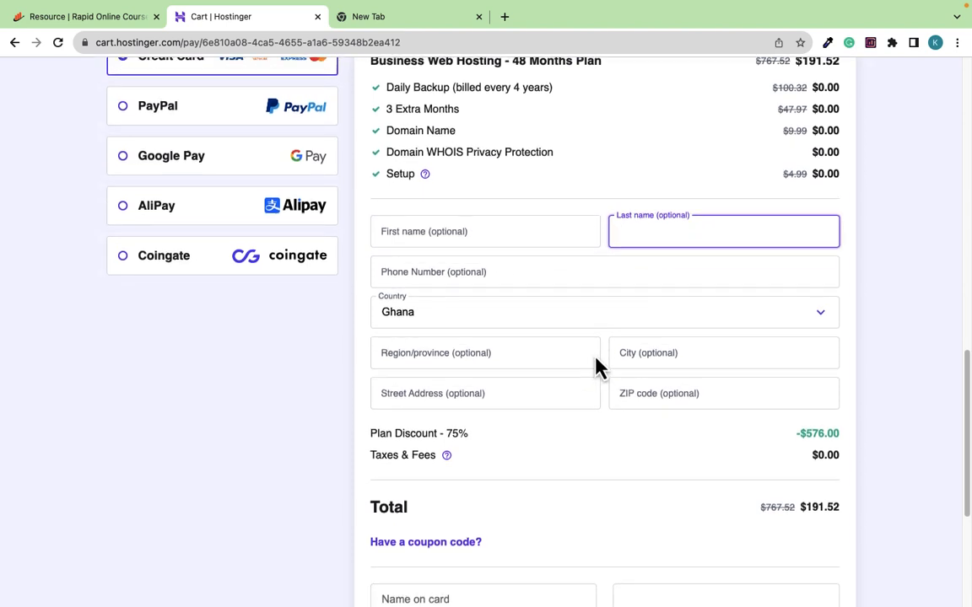
click(493, 365)
scroll(581, 434, down, 4)
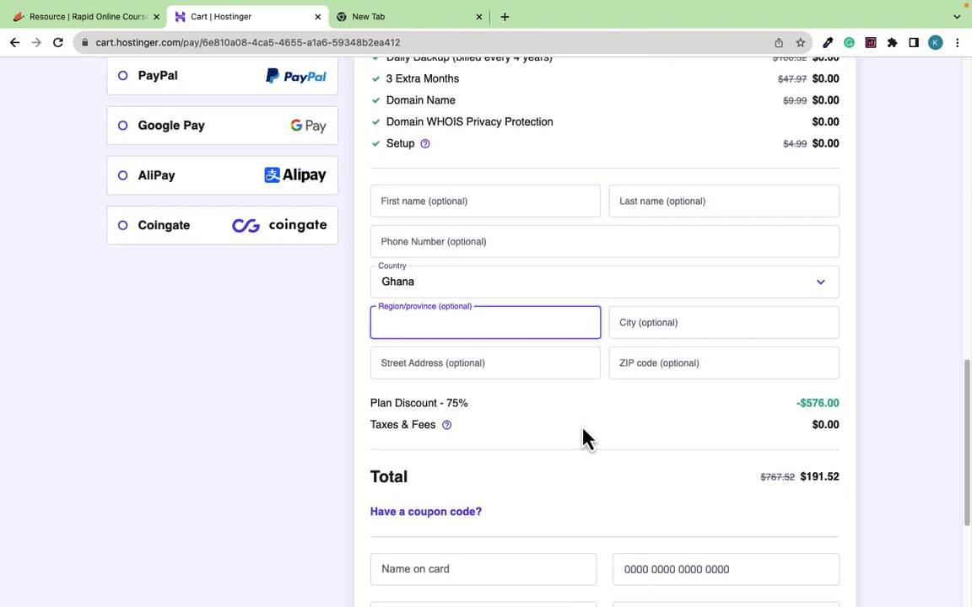
scroll(588, 431, down, 1)
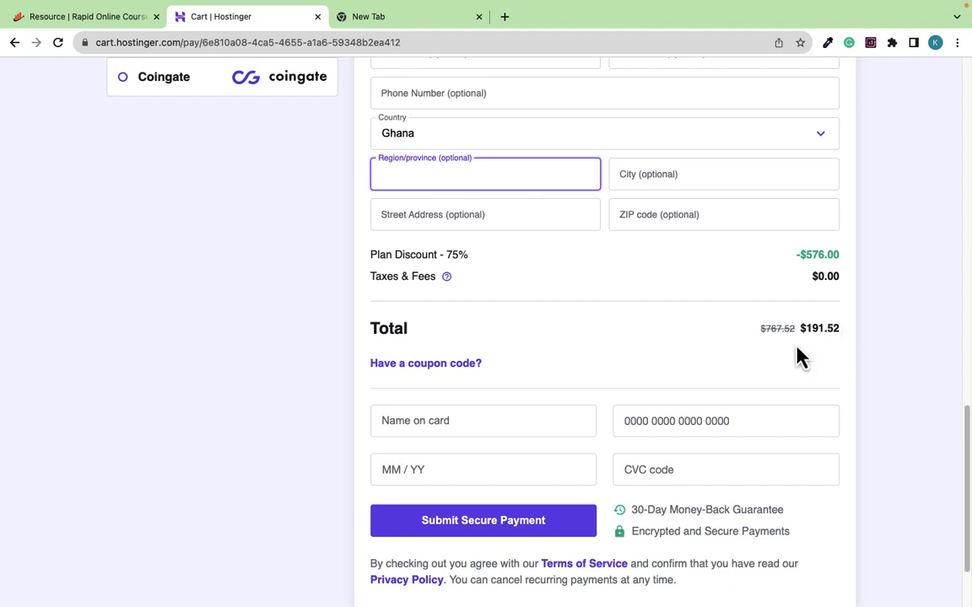
scroll(694, 362, down, 2)
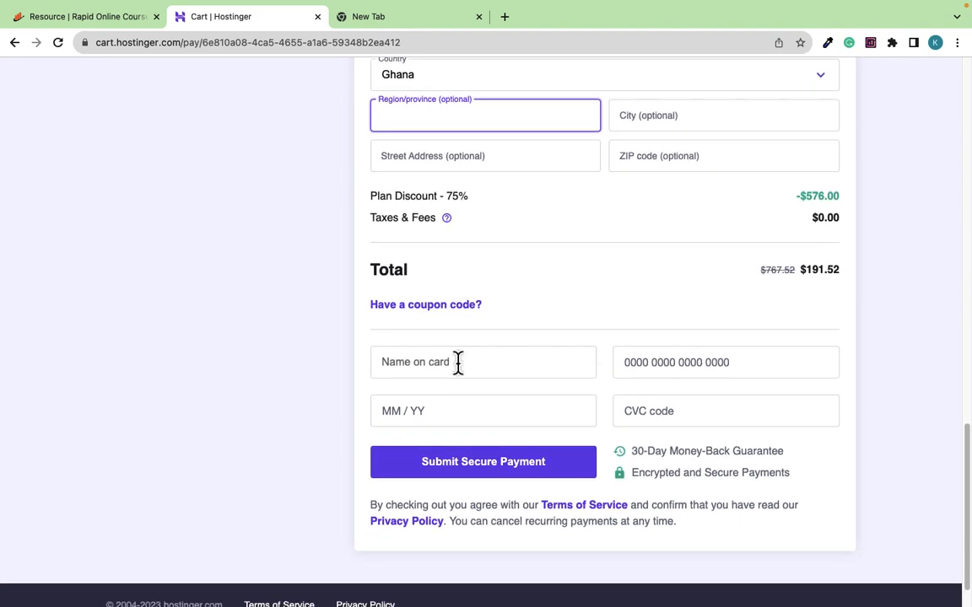
click(428, 364)
click(723, 365)
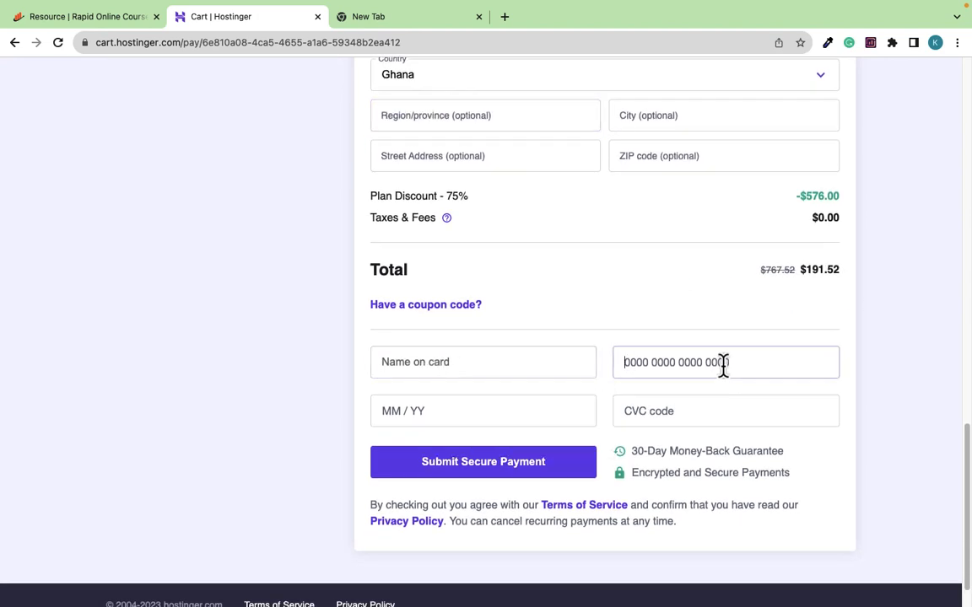
click(719, 412)
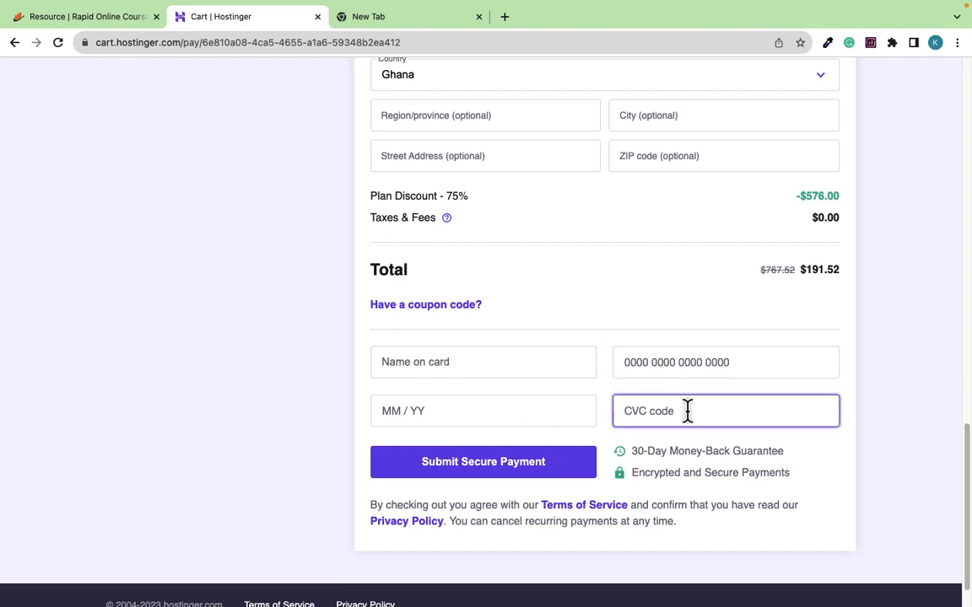
scroll(666, 408, down, 1)
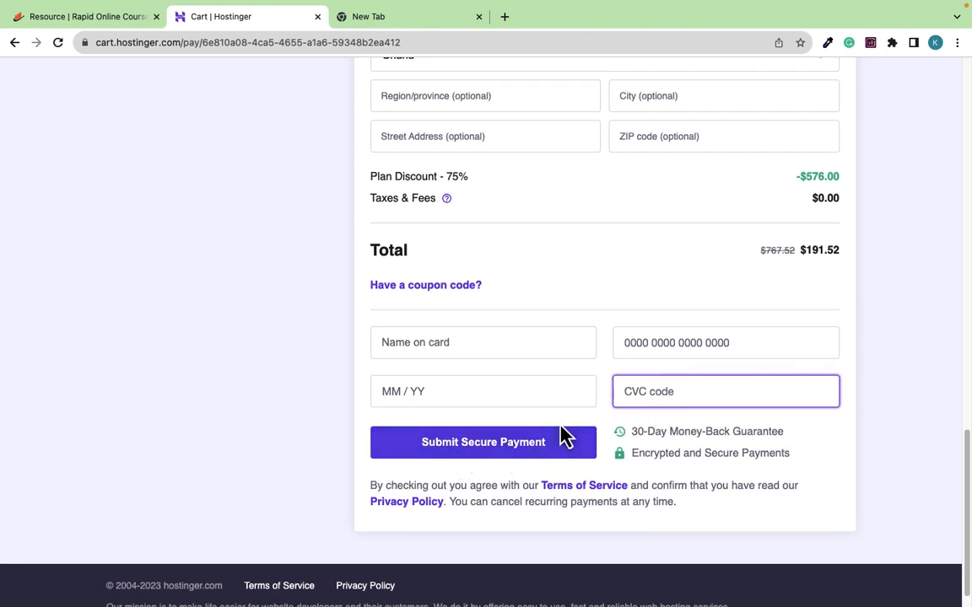
scroll(564, 436, up, 5)
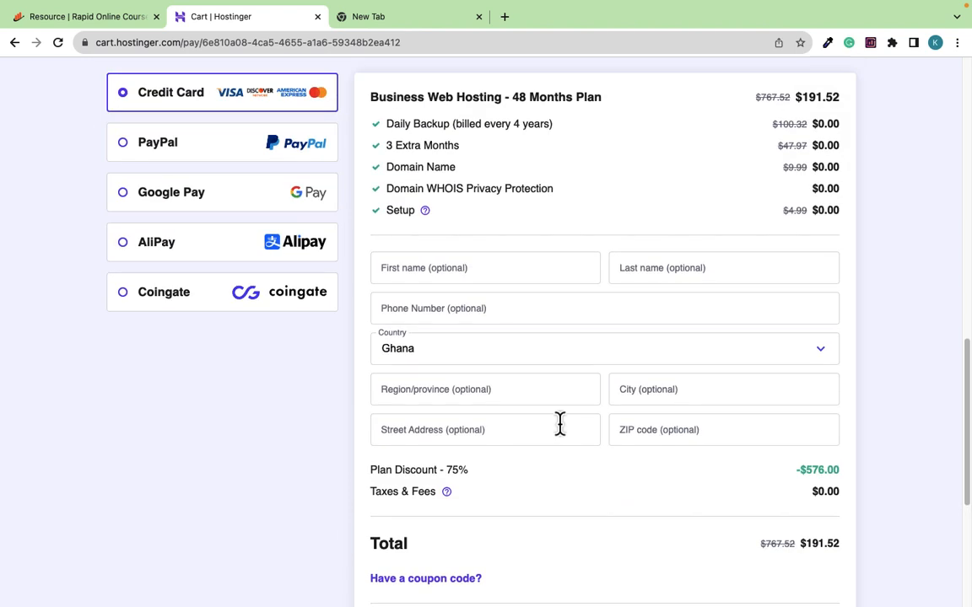
scroll(516, 422, up, 3)
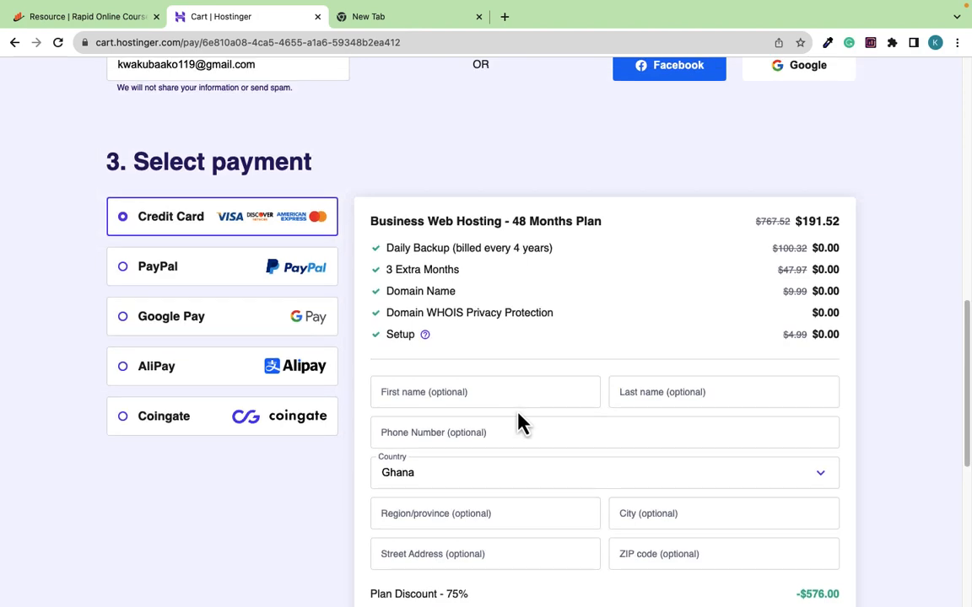
scroll(518, 421, up, 4)
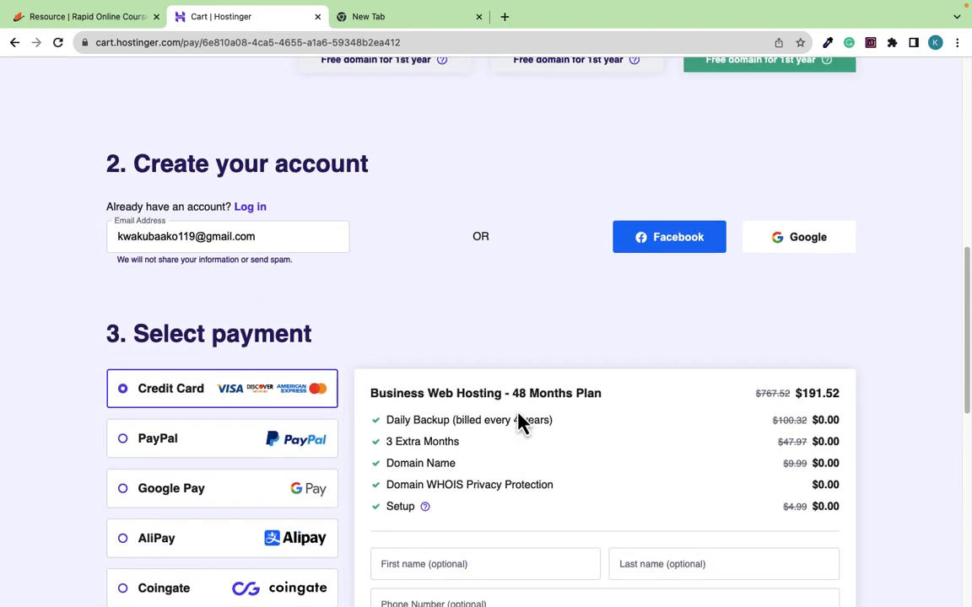
scroll(520, 422, up, 5)
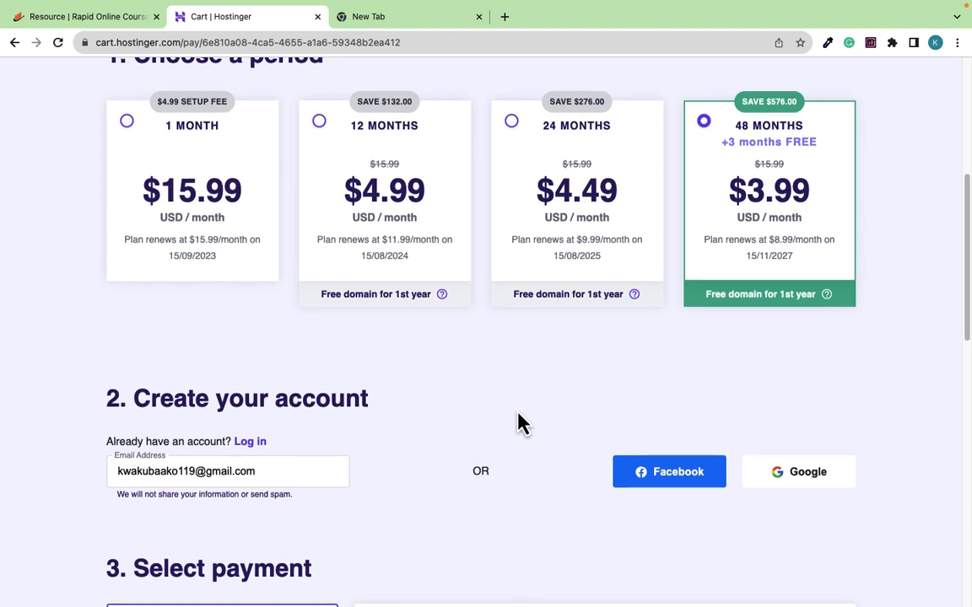
scroll(519, 422, up, 1)
scroll(519, 422, down, 3)
scroll(521, 422, down, 3)
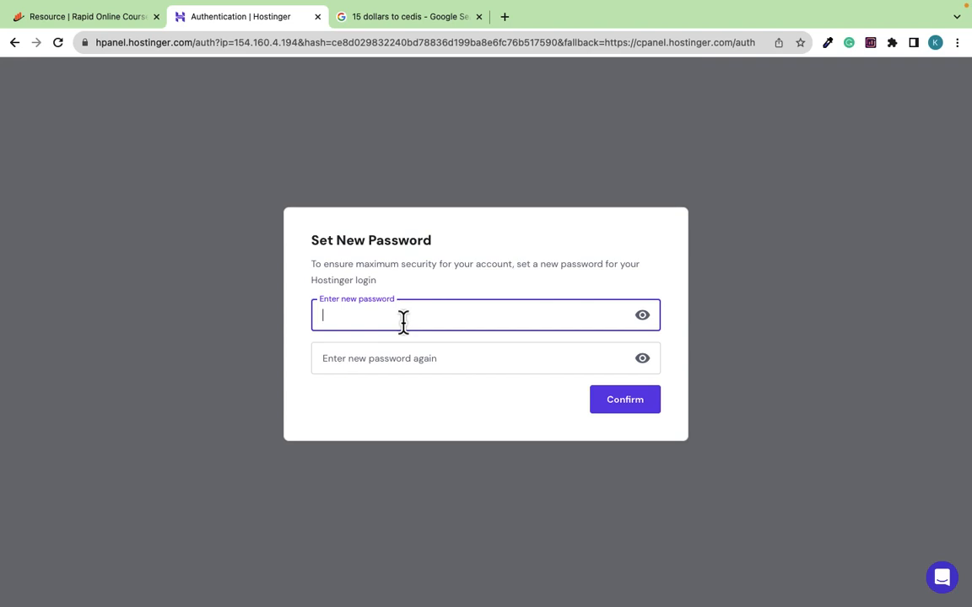
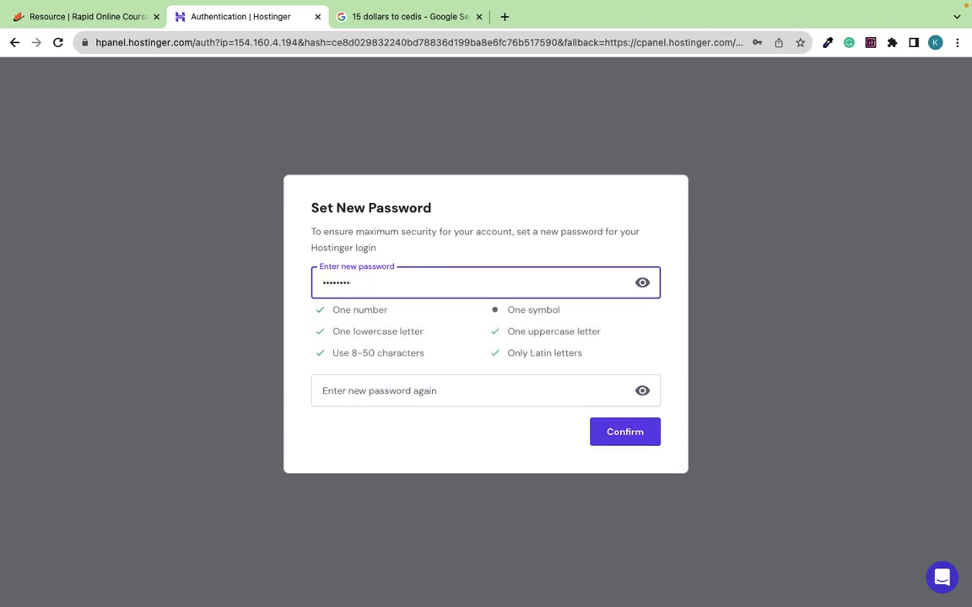
Re-enter and confirm the new account password, declining Chrome's offer to save it
click(376, 390)
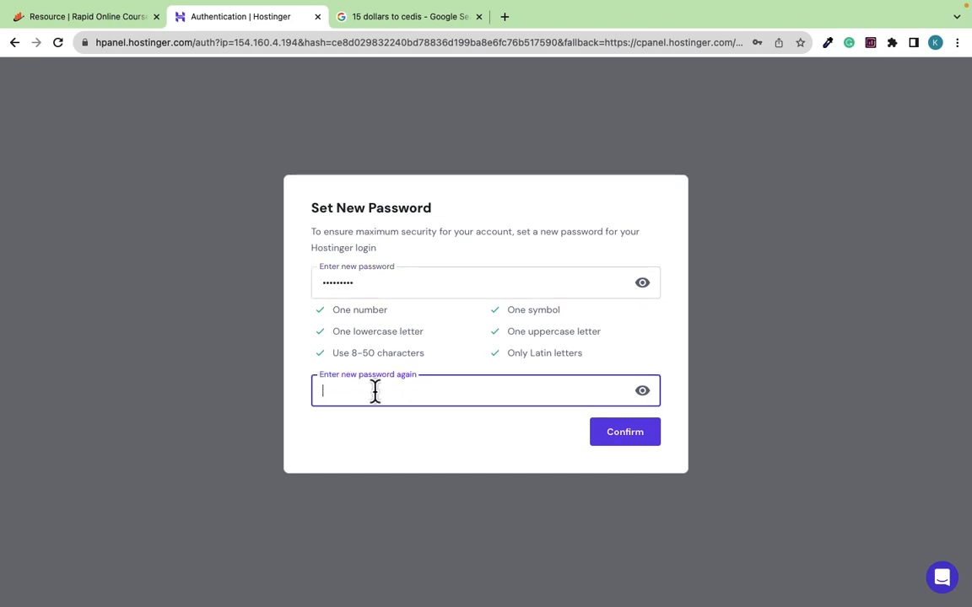
text(Ab)
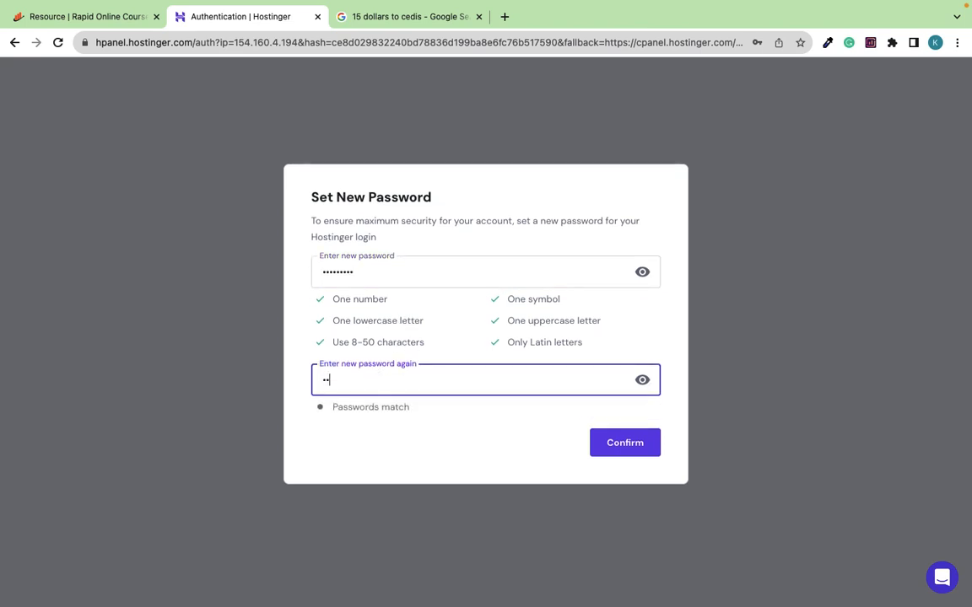
text(••)
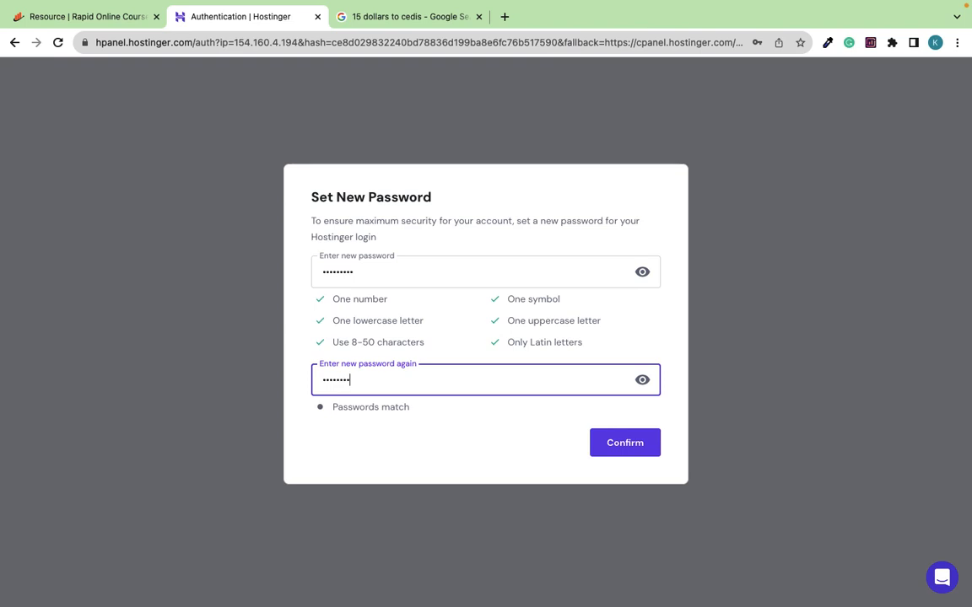
click(630, 455)
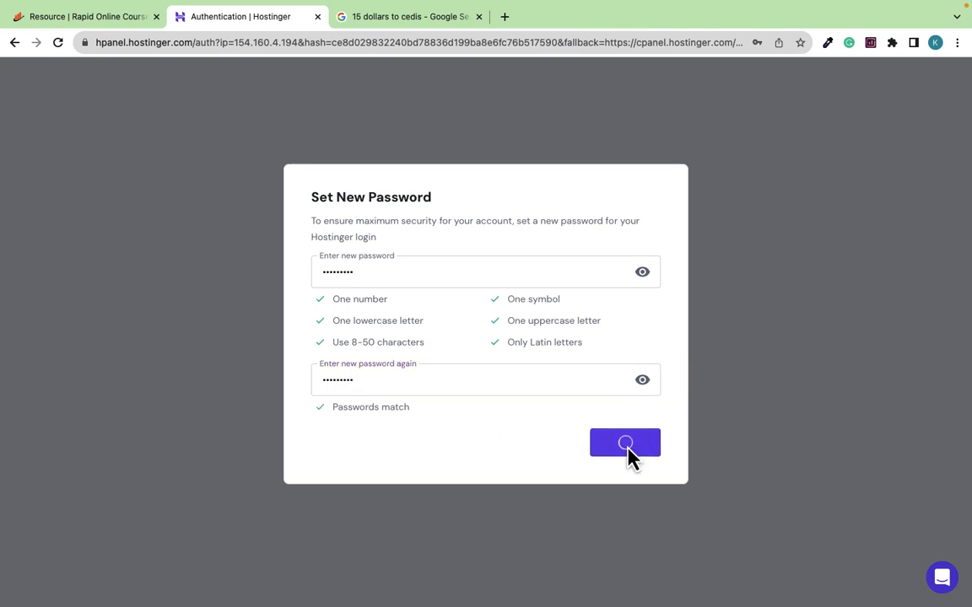
click(728, 238)
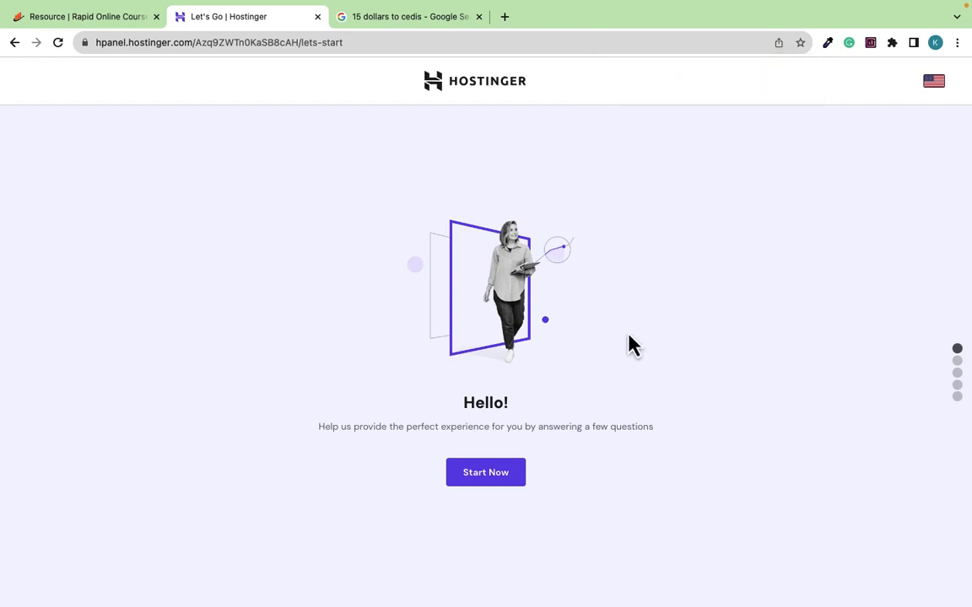
Close the '15 dollars to cedis' tab, click Start Now, and skip personalised experience
click(478, 16)
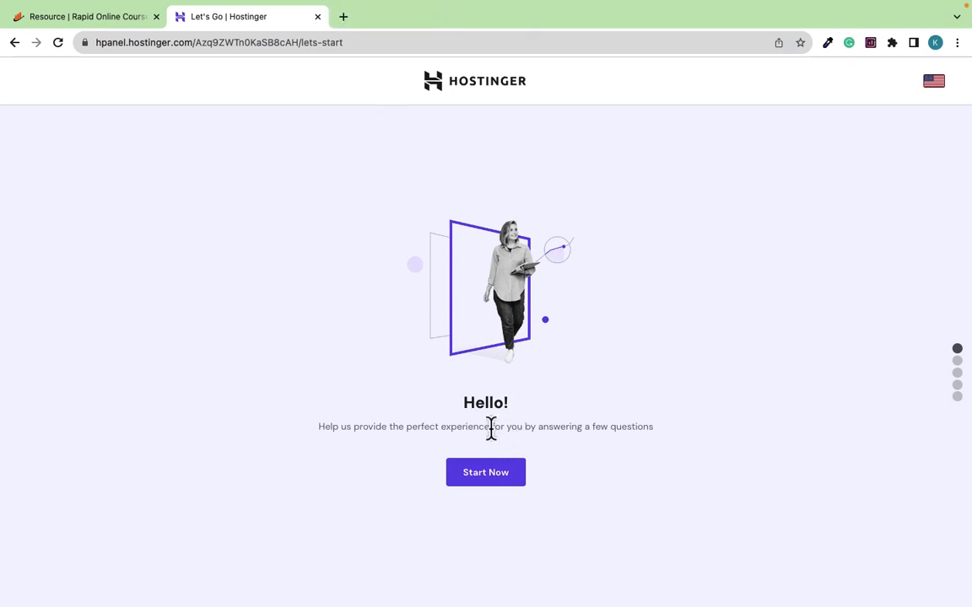
click(499, 488)
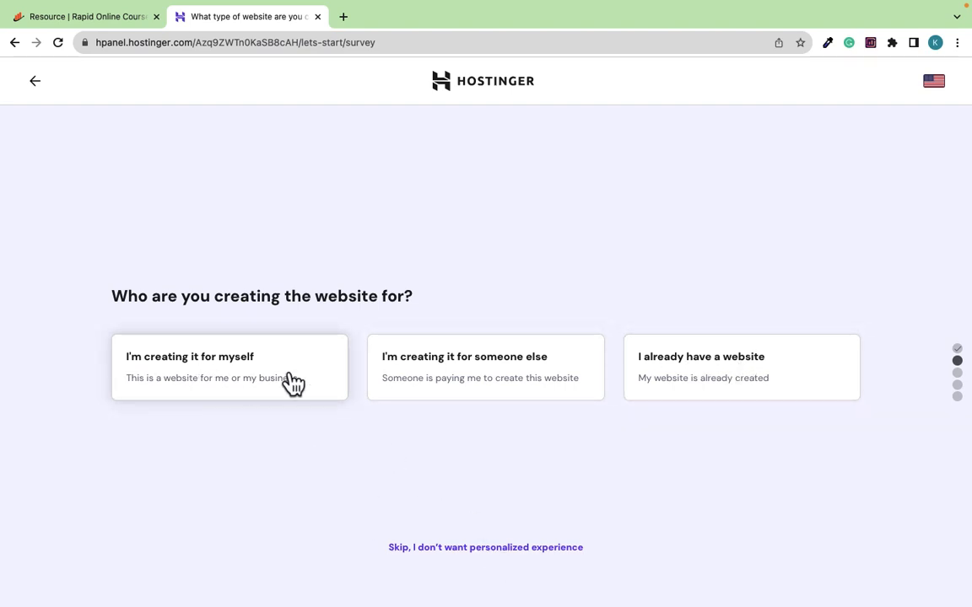
click(466, 549)
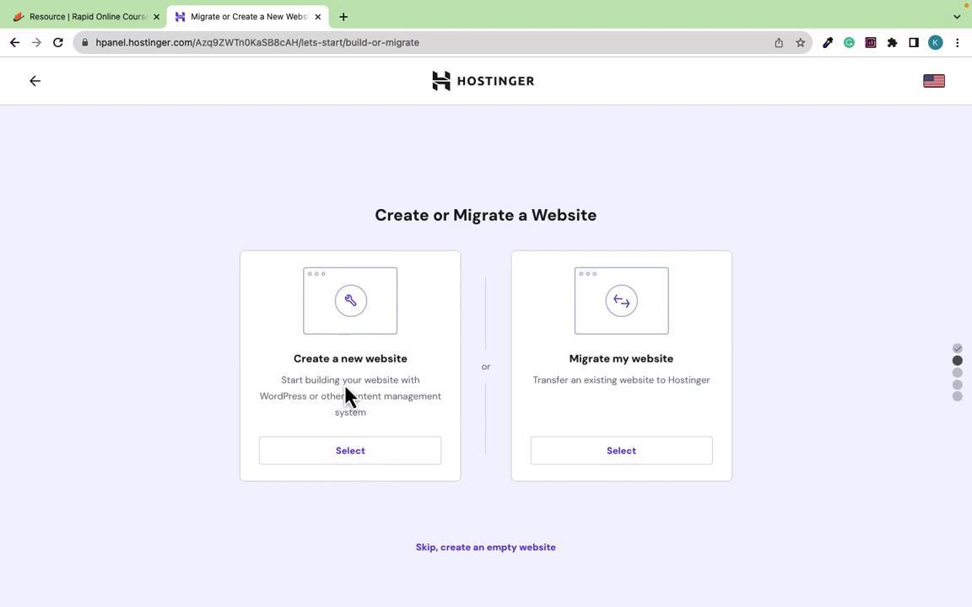
Select 'Create a new website' and pick WordPress as the platform
click(343, 464)
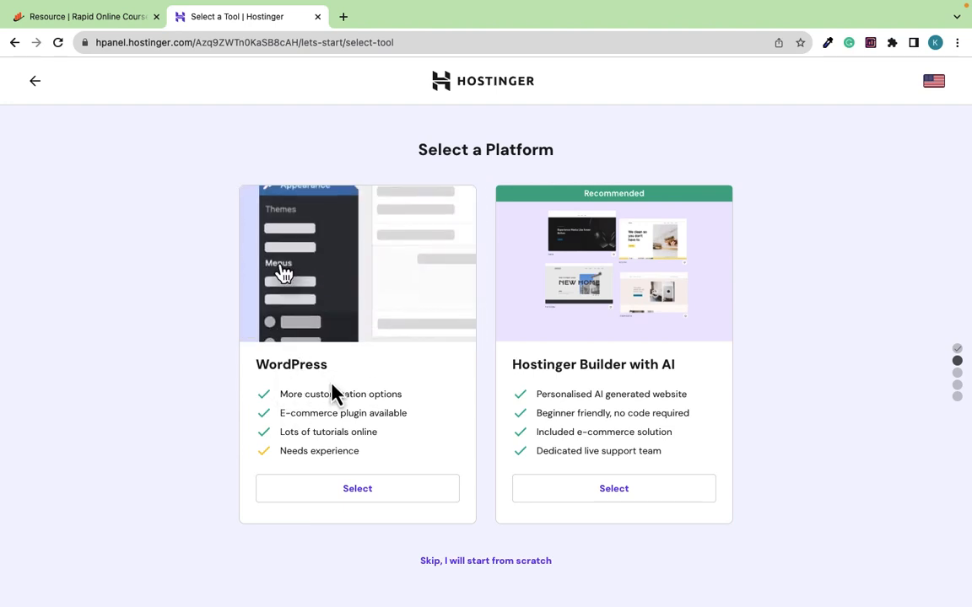
click(355, 492)
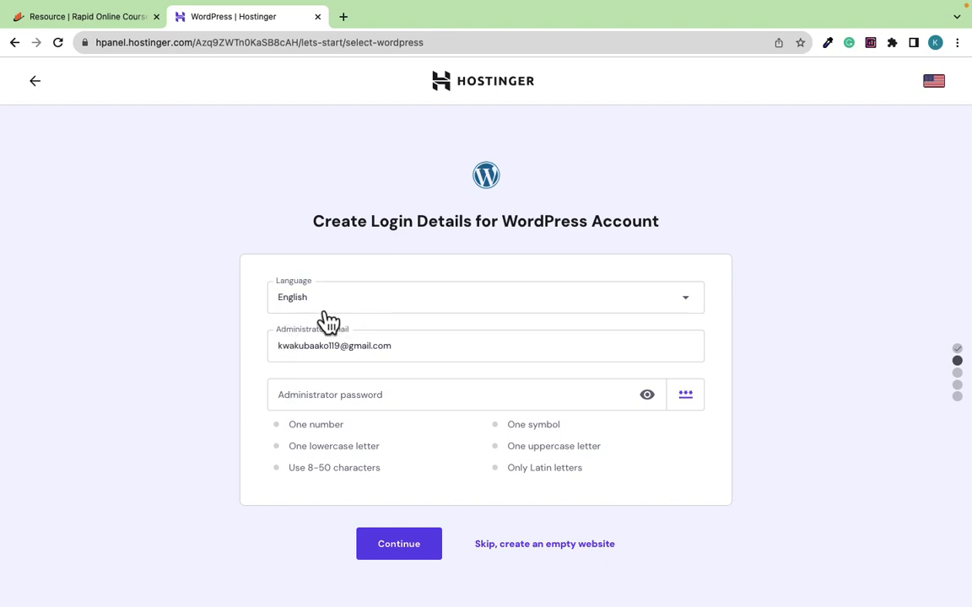
Enter a WordPress administrator password meeting all rules and submit the login details
click(328, 398)
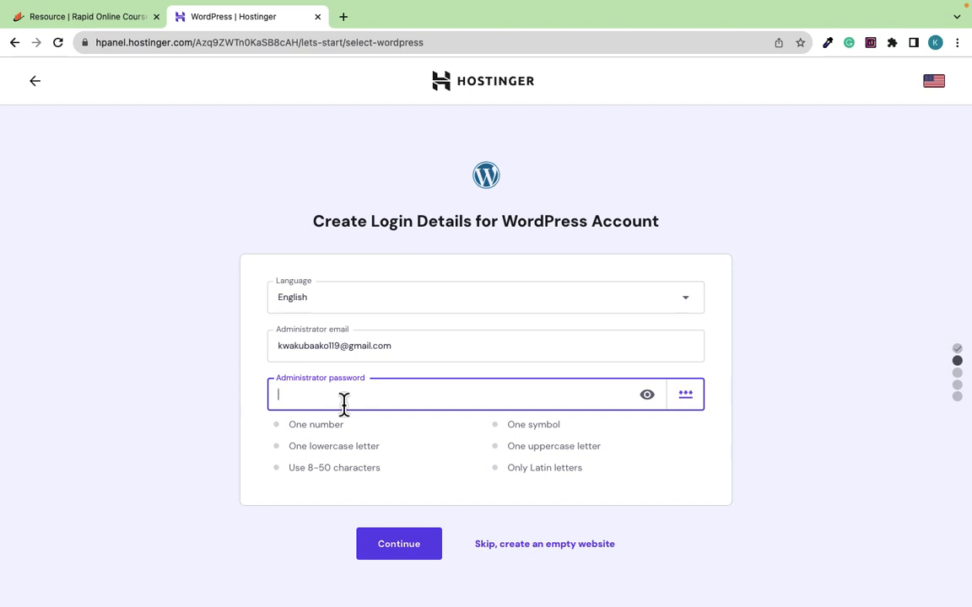
text(KW)
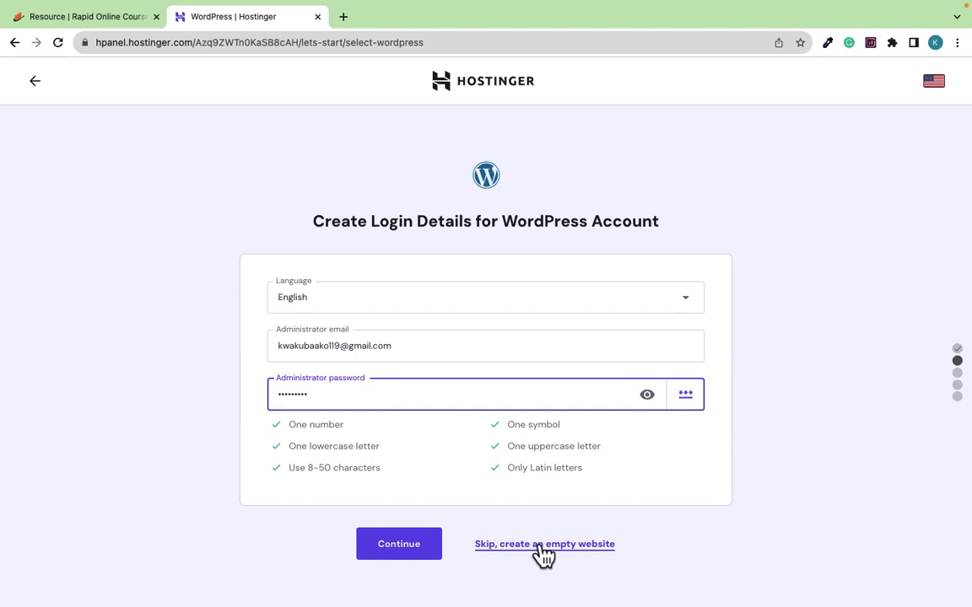
click(400, 555)
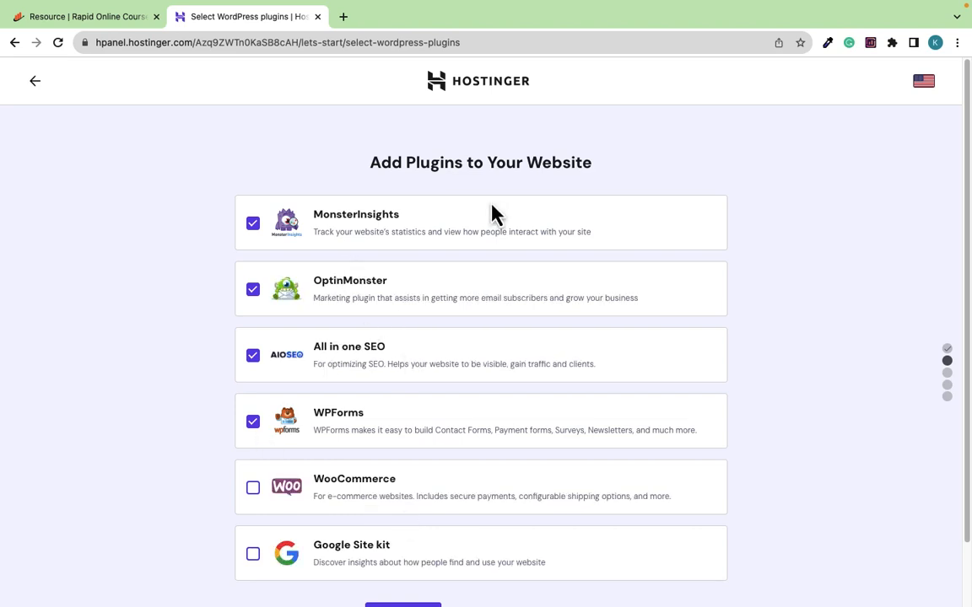
Untick MonsterInsights, OptinMonster, All in one SEO and WPForms, then continue without plugins
scroll(449, 288, down, 4)
scroll(449, 288, up, 4)
click(252, 225)
click(253, 290)
click(253, 356)
click(253, 421)
scroll(429, 368, down, 2)
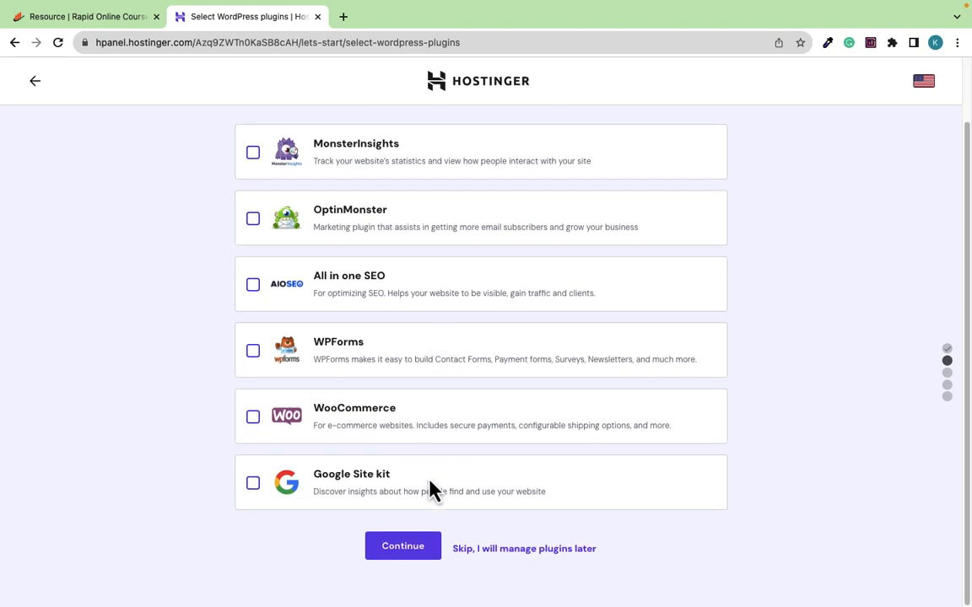
click(400, 548)
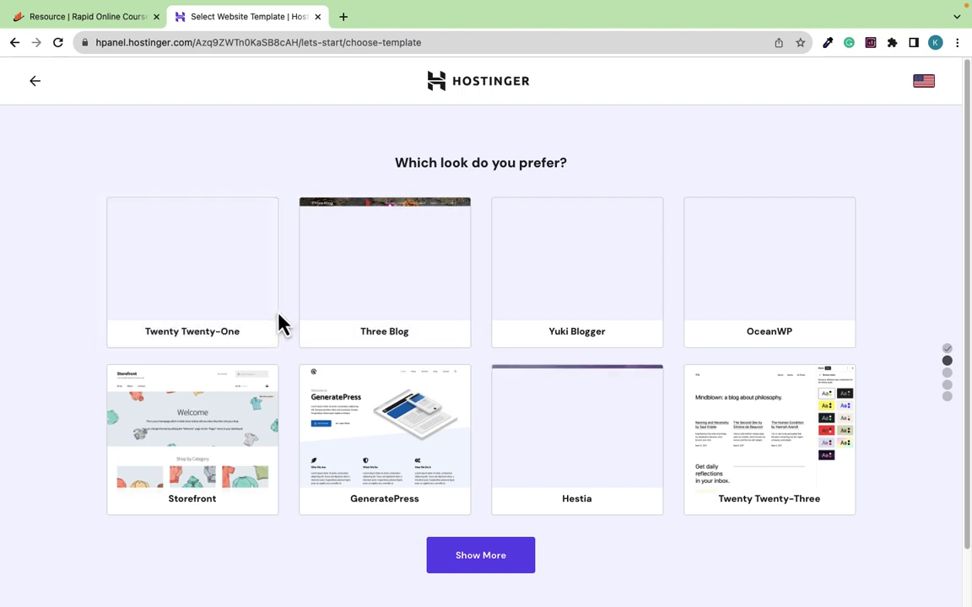
Skip the template choice with 'Skip, I don't need a template' to reach Name Your Website
mouse_move(279, 323)
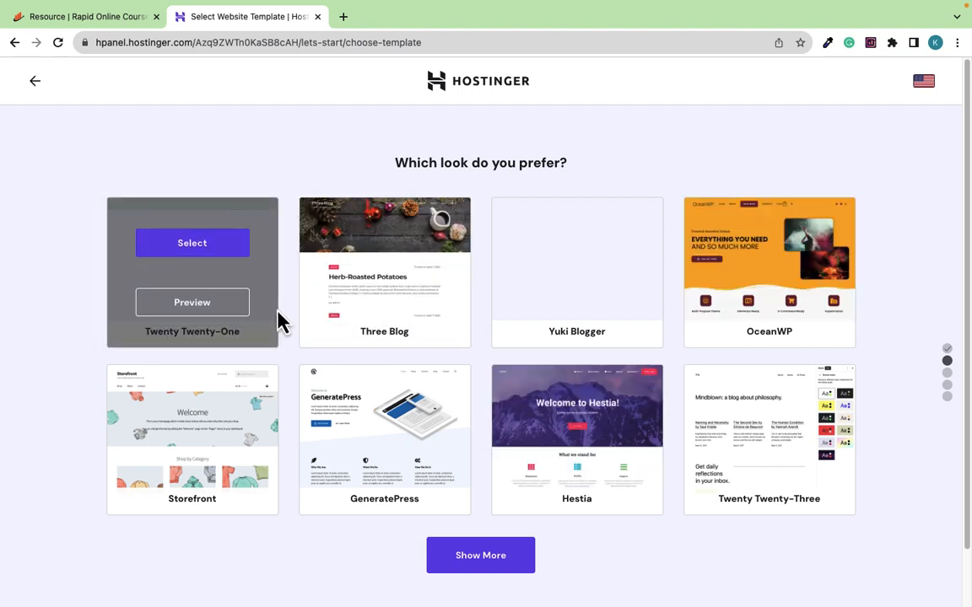
scroll(438, 337, down, 2)
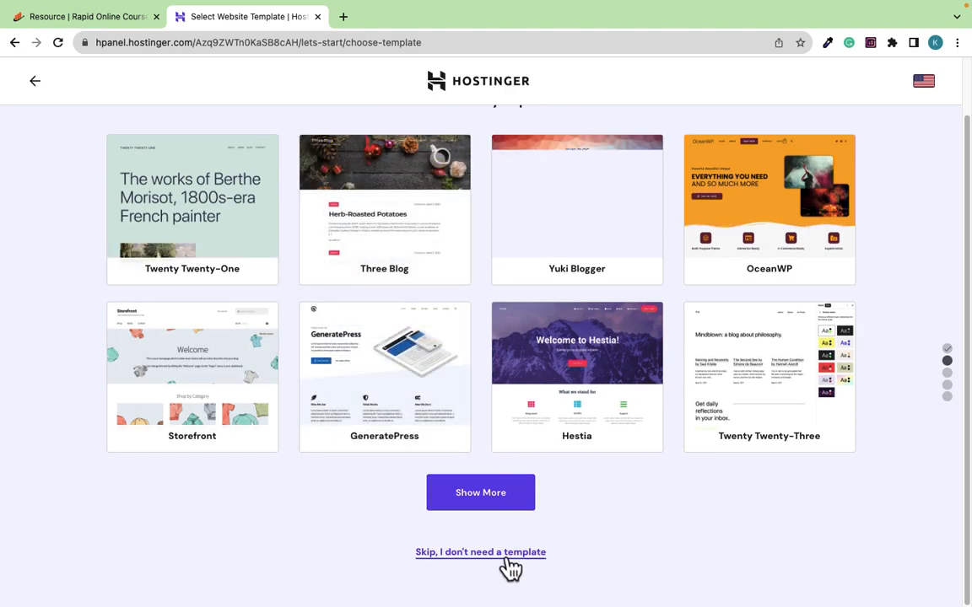
click(491, 563)
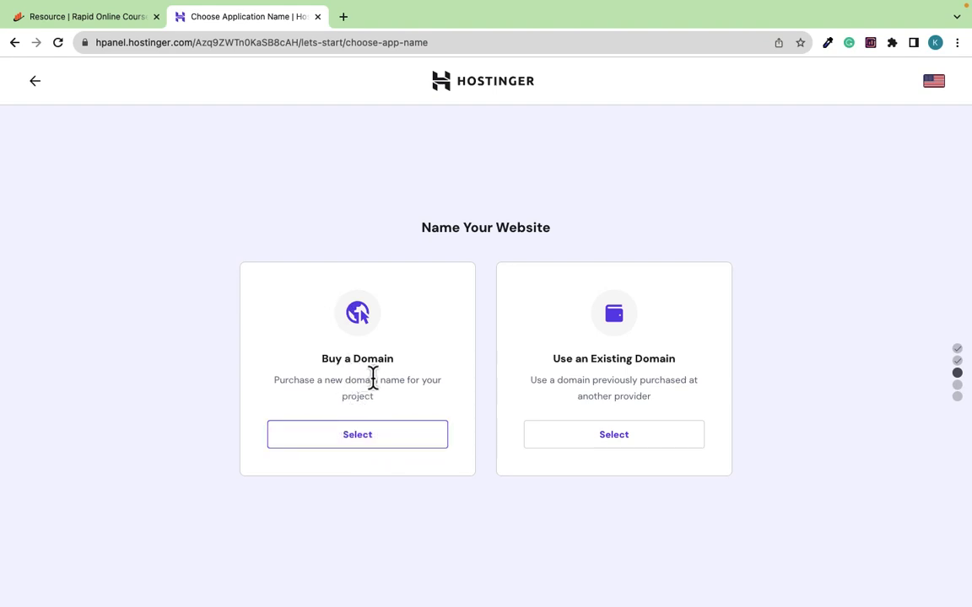
Use the existing domain onlineinvestmentplatforms.com instead of buying a new one
click(615, 439)
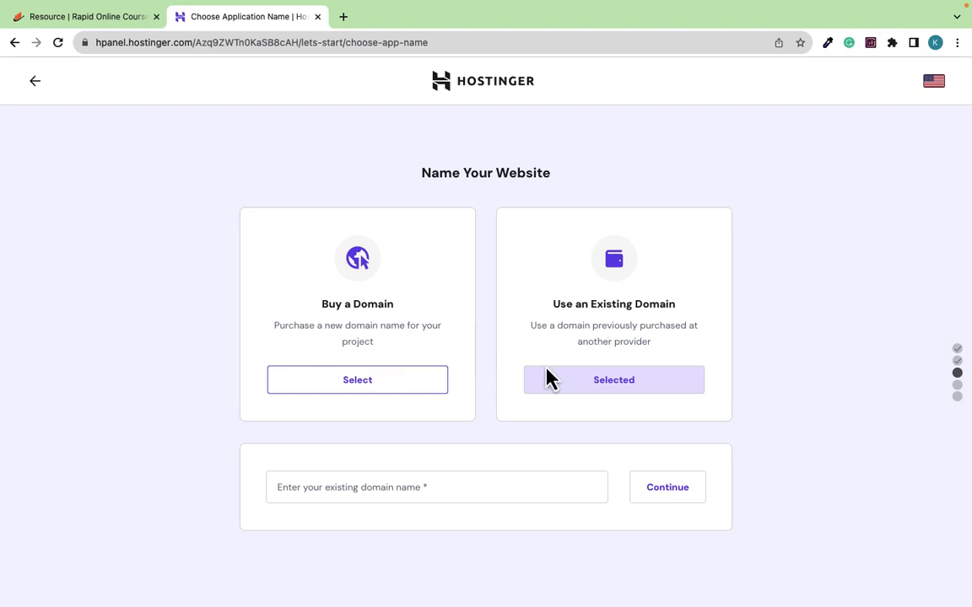
click(380, 496)
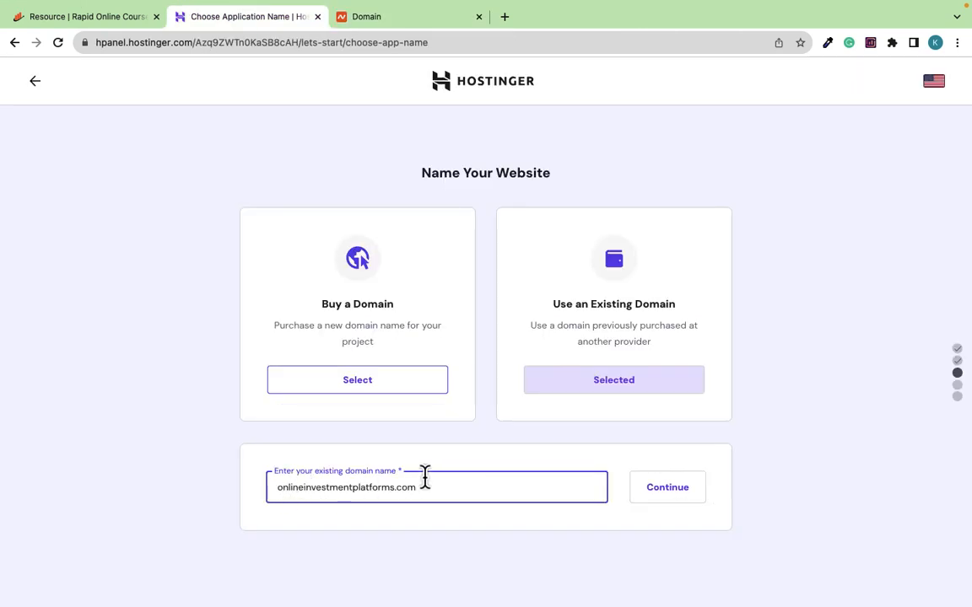
click(673, 496)
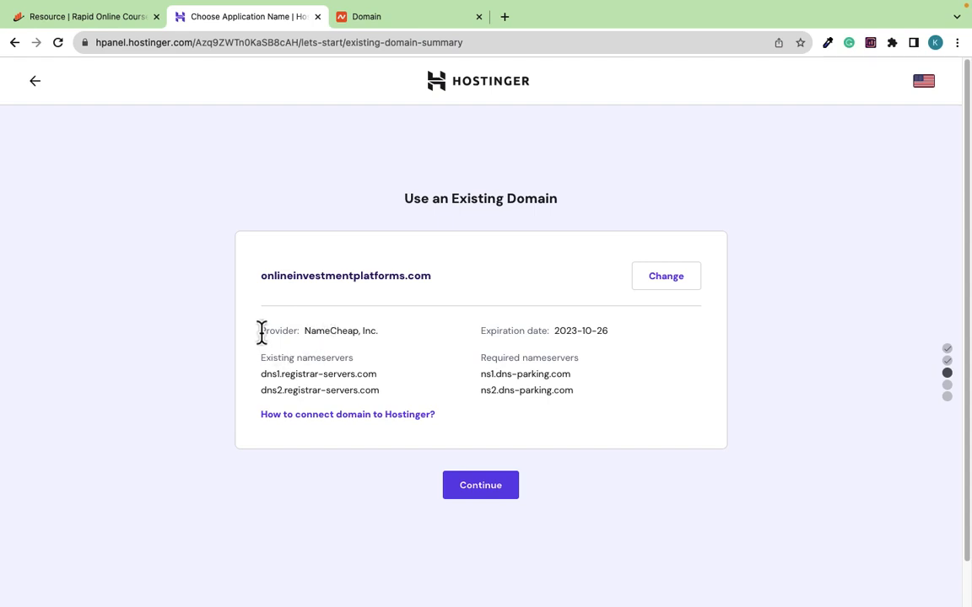
Check the NameCheap provider and required ns1/ns2.dns-parking.com nameservers, then continue to the overview
drag(260, 333, 377, 330)
click(319, 378)
drag(277, 393, 599, 403)
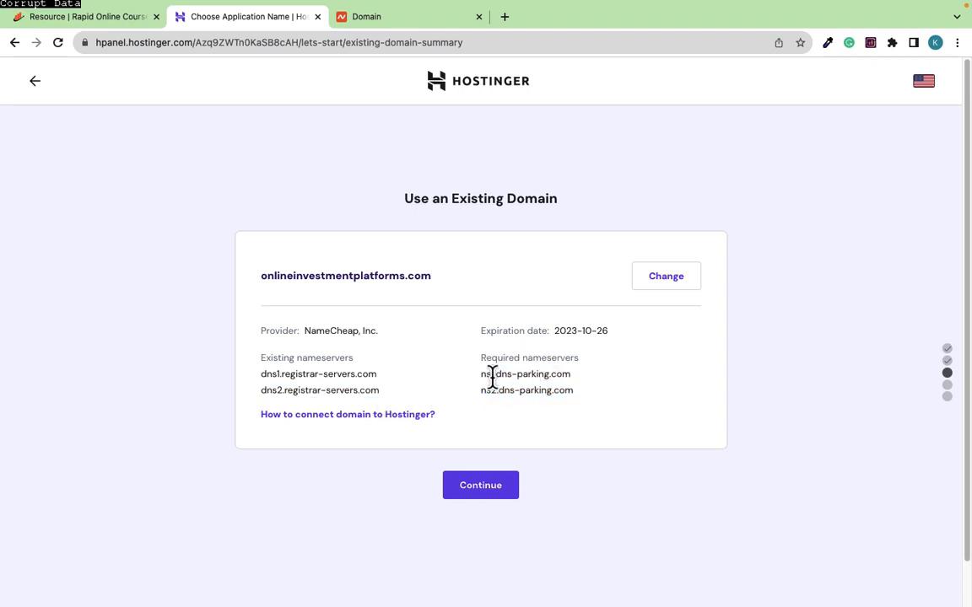
drag(493, 377, 481, 375)
click(485, 493)
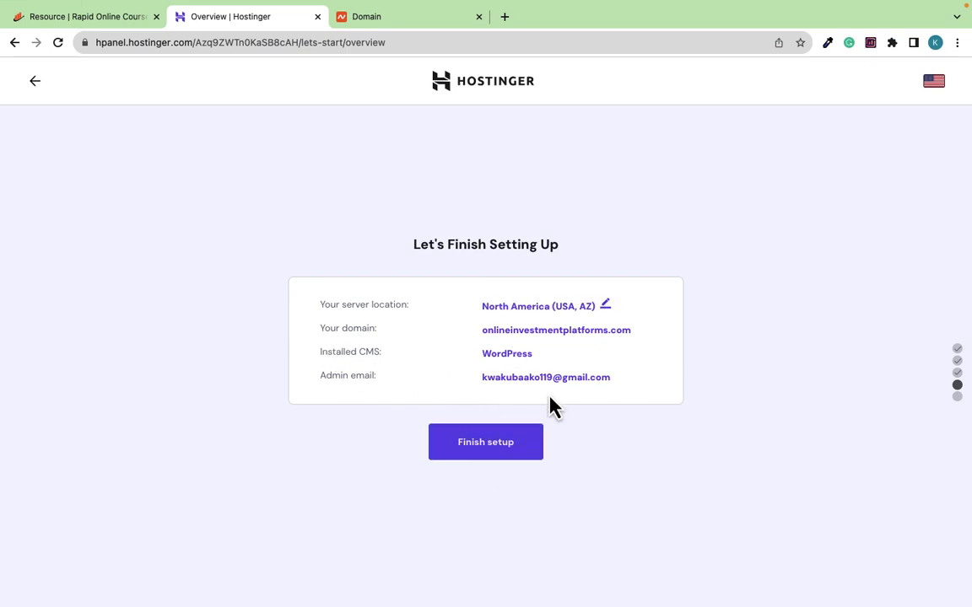
Finish setup for onlineinvestmentplatforms.com on the North America server with WordPress
click(477, 434)
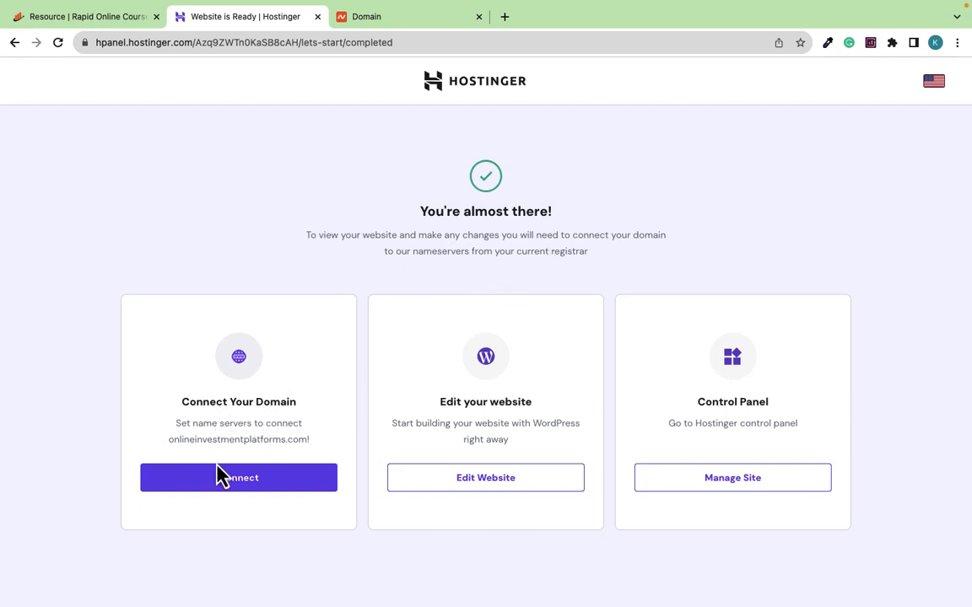
Open the domain's nameserver change instructions, then go to the Namecheap domain tab
click(243, 483)
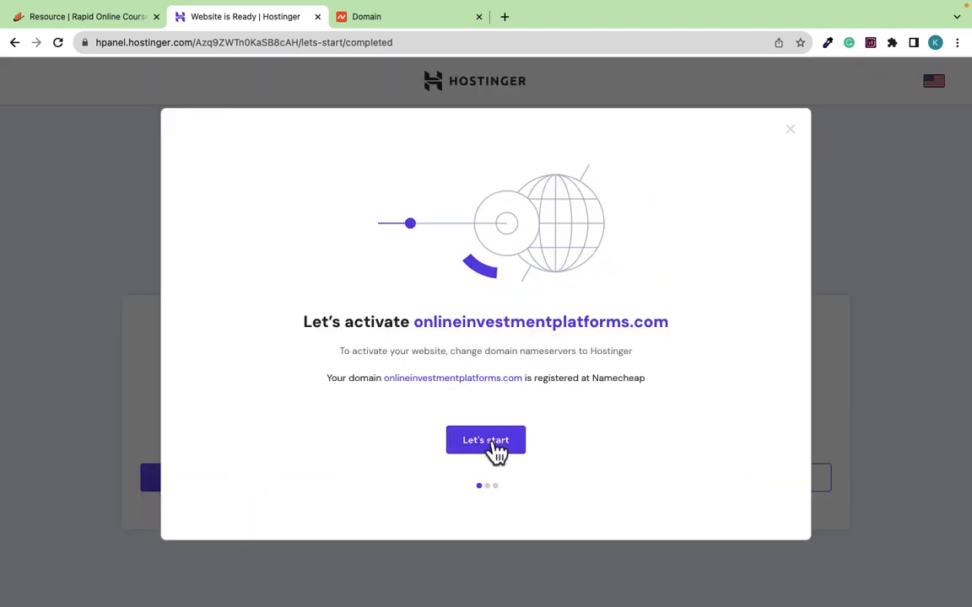
click(496, 447)
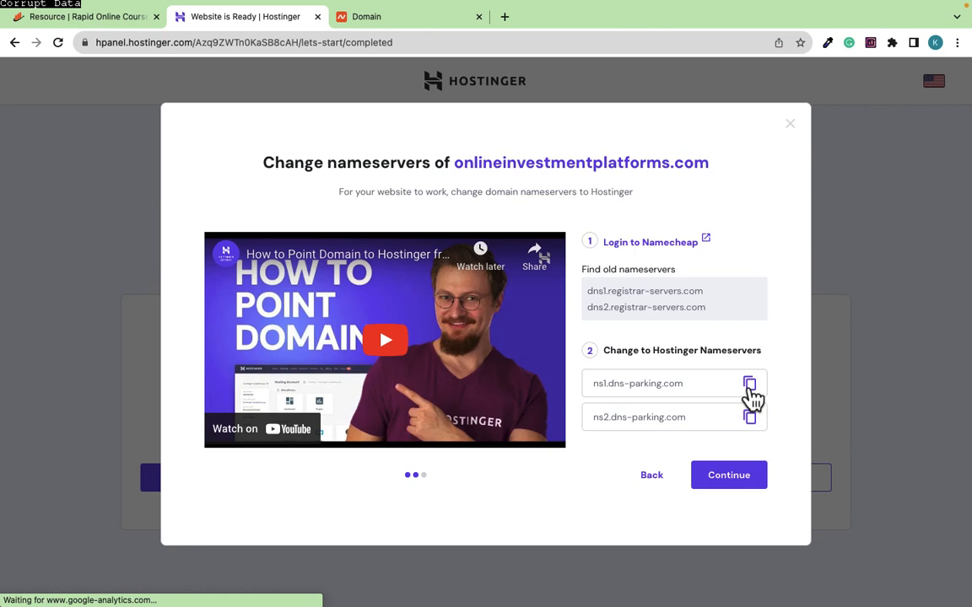
click(368, 19)
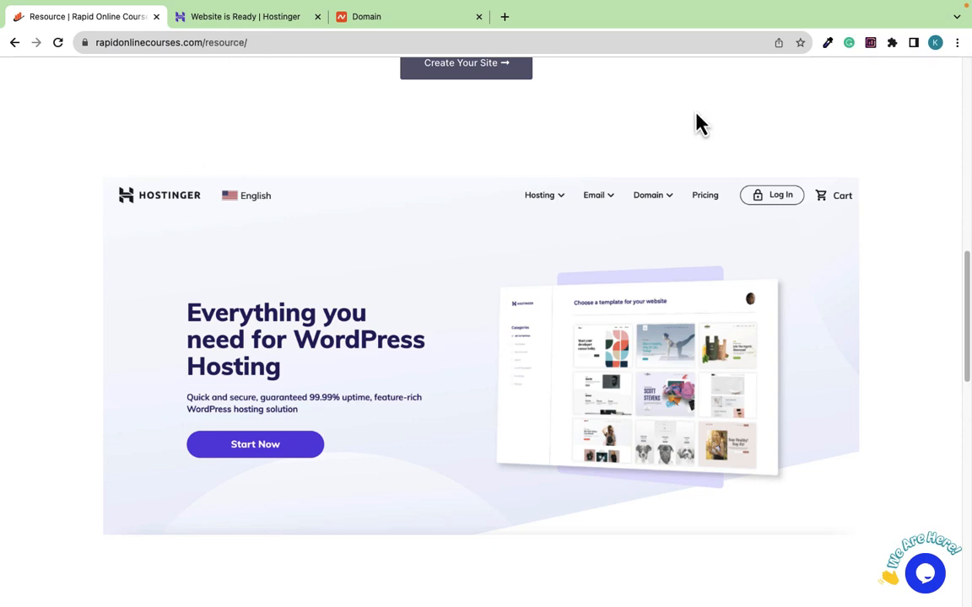
Scroll the Resource page to the Check Out Other Resources cards featuring Namecheap
scroll(698, 124, up, 10)
scroll(611, 254, down, 20)
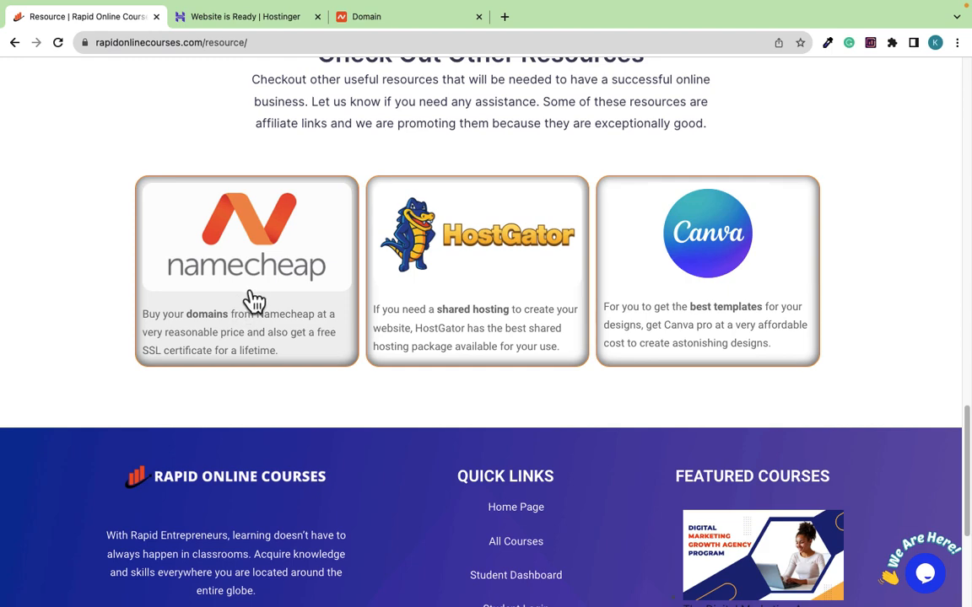
Set onlineinvestmentplatforms.com to Custom DNS with ns1.dns-parking.com and ns2.dns-parking.com, and save
click(383, 24)
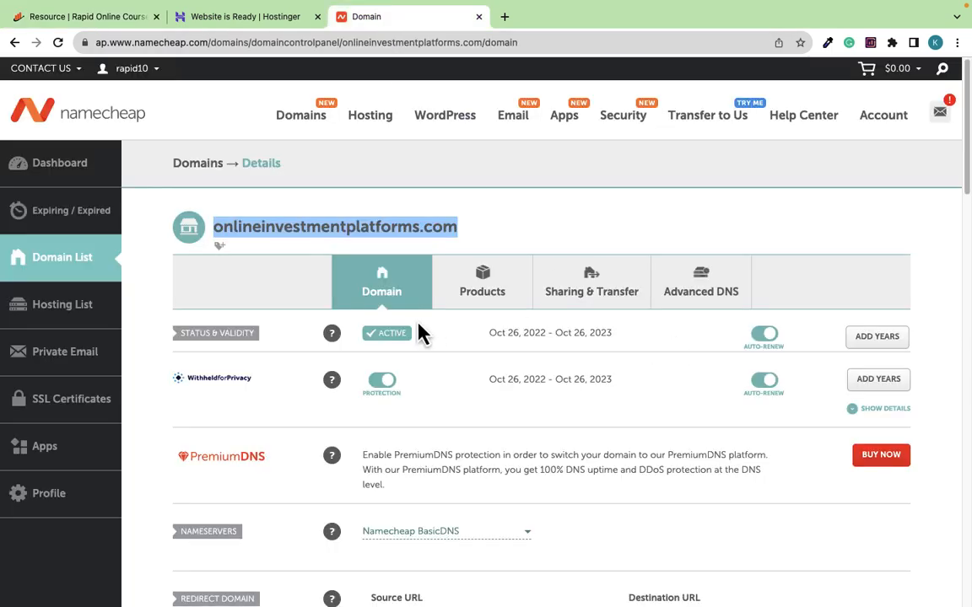
click(516, 245)
scroll(490, 371, down, 3)
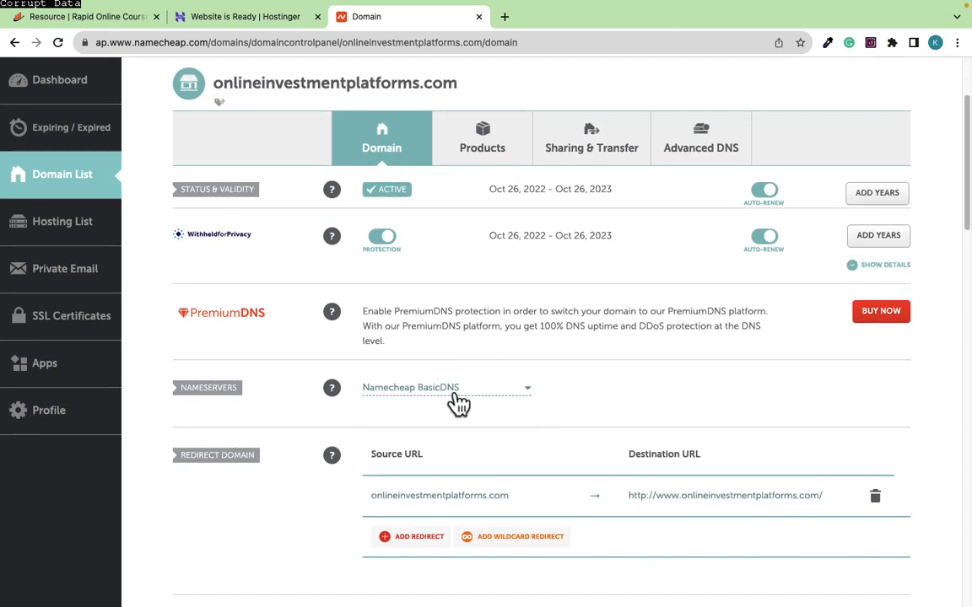
click(455, 395)
click(445, 460)
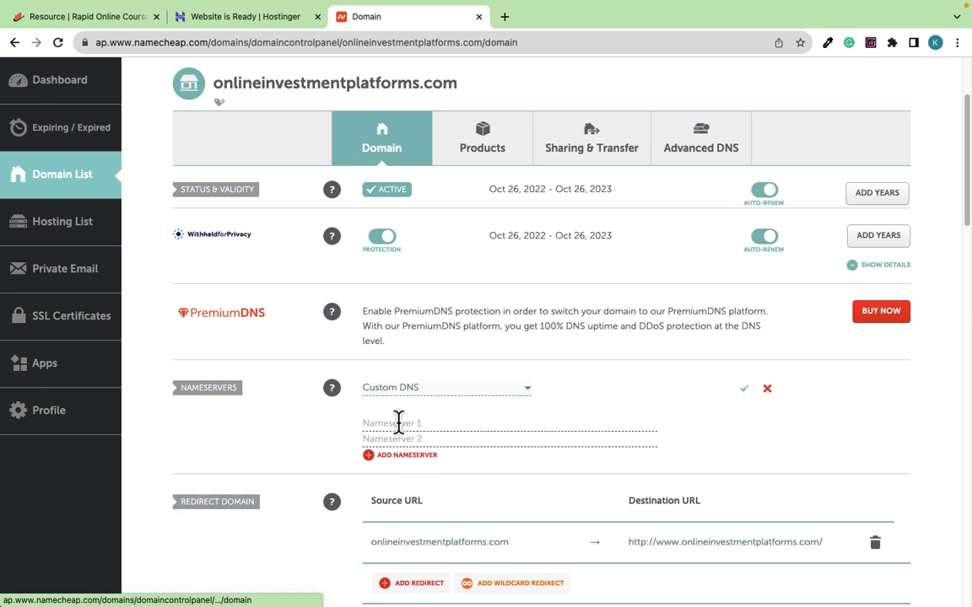
click(399, 422)
key(ctrl+v)
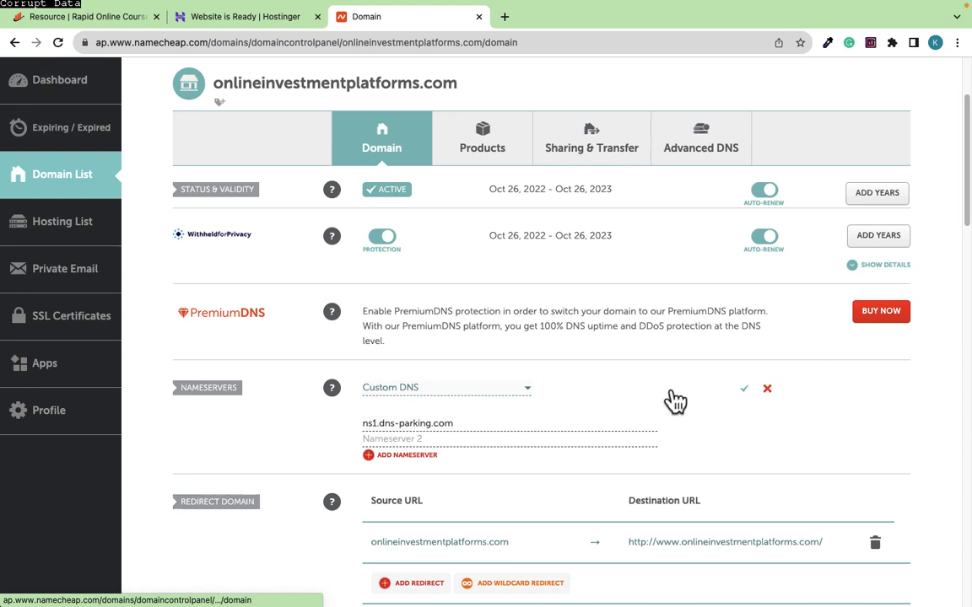
click(631, 394)
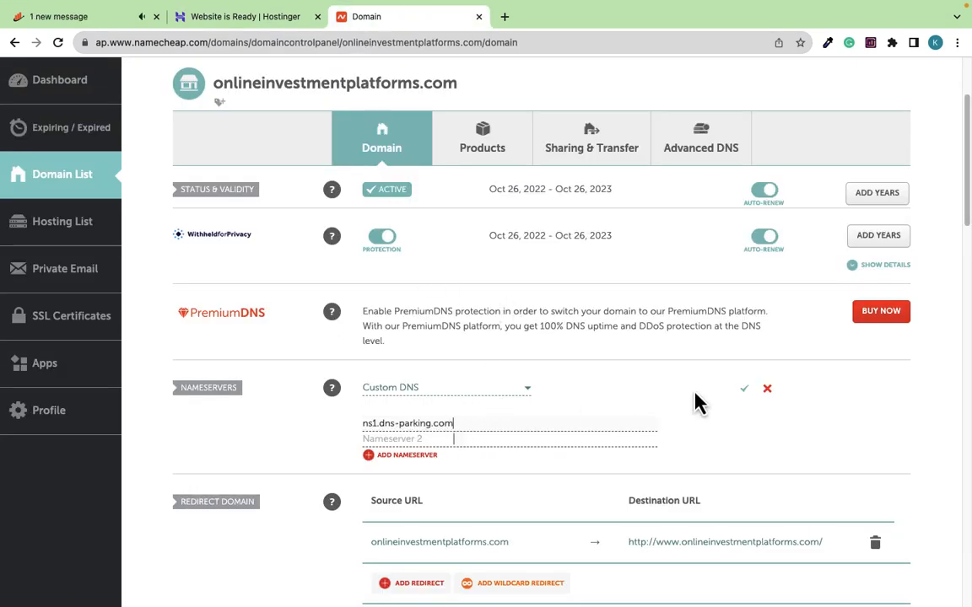
click(745, 391)
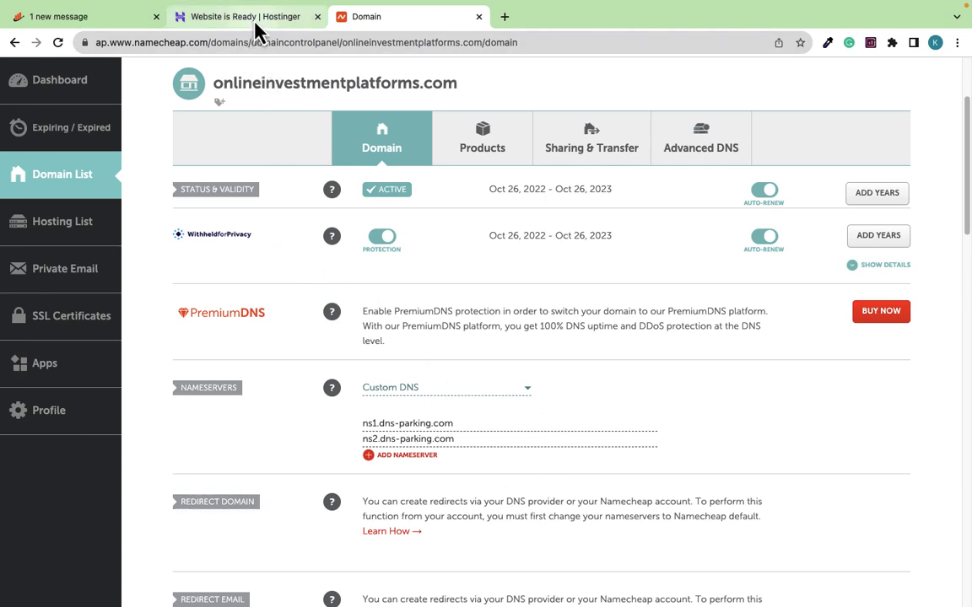
click(730, 479)
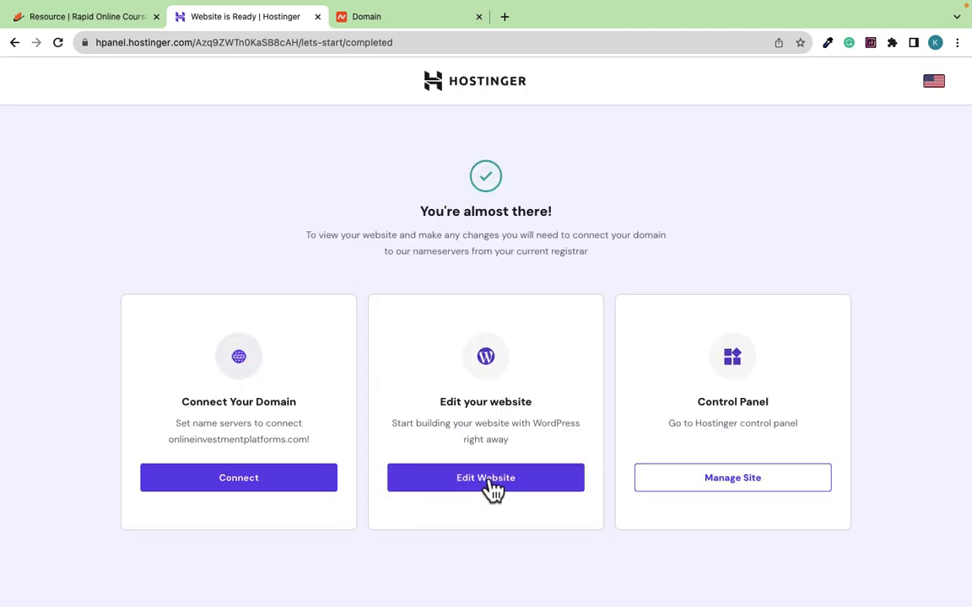
Open the Manage Site dashboard for onlineinvestmentplatforms.com and scroll through its status
click(743, 480)
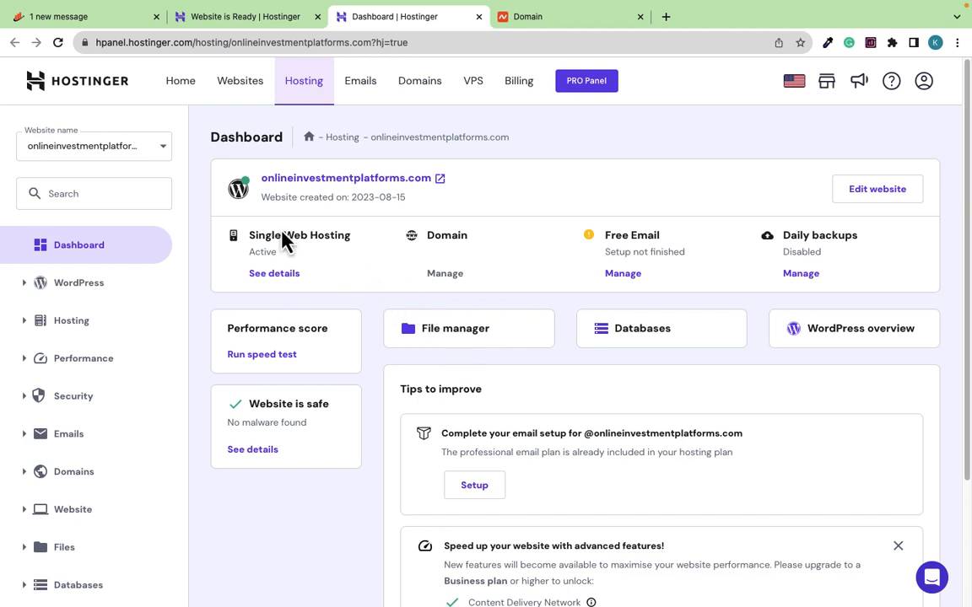
mouse_move(517, 282)
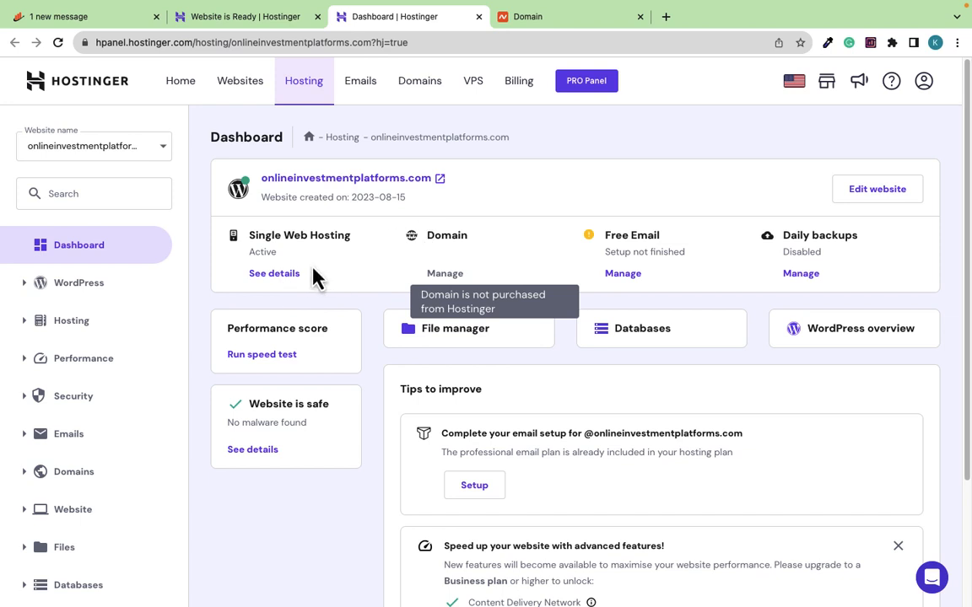
scroll(315, 276, down, 1)
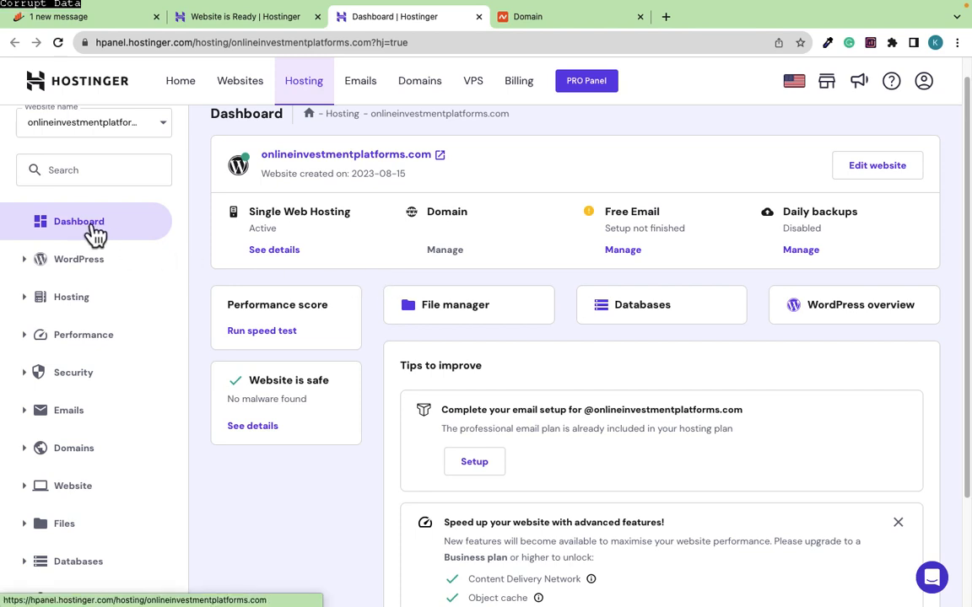
scroll(563, 339, down, 2)
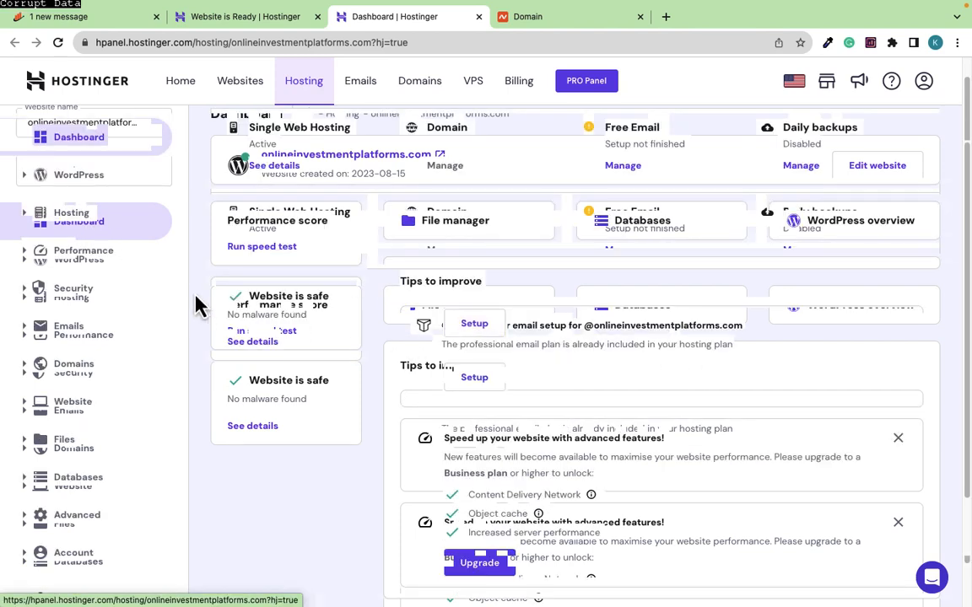
scroll(181, 287, down, 1)
scroll(181, 288, up, 1)
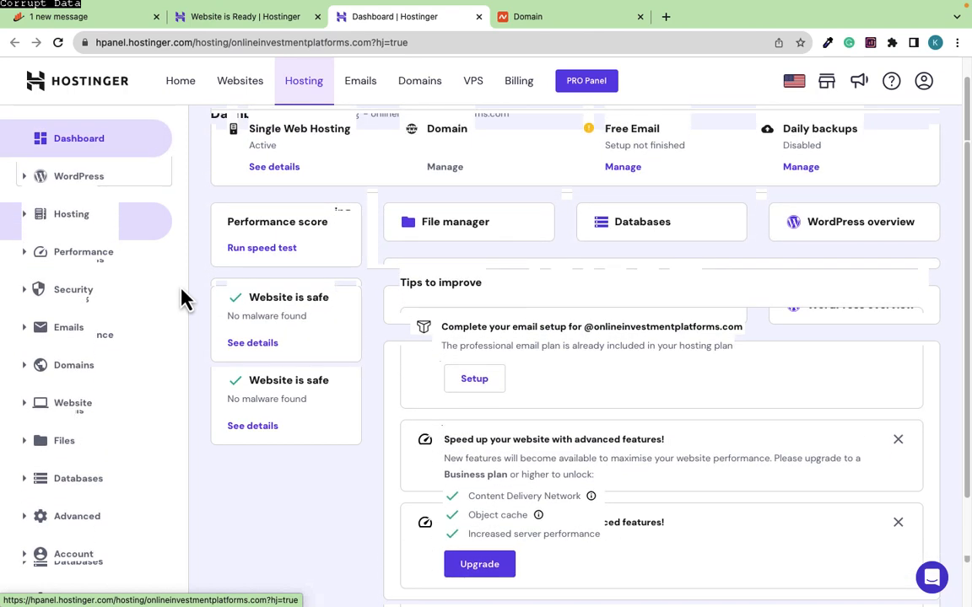
click(79, 187)
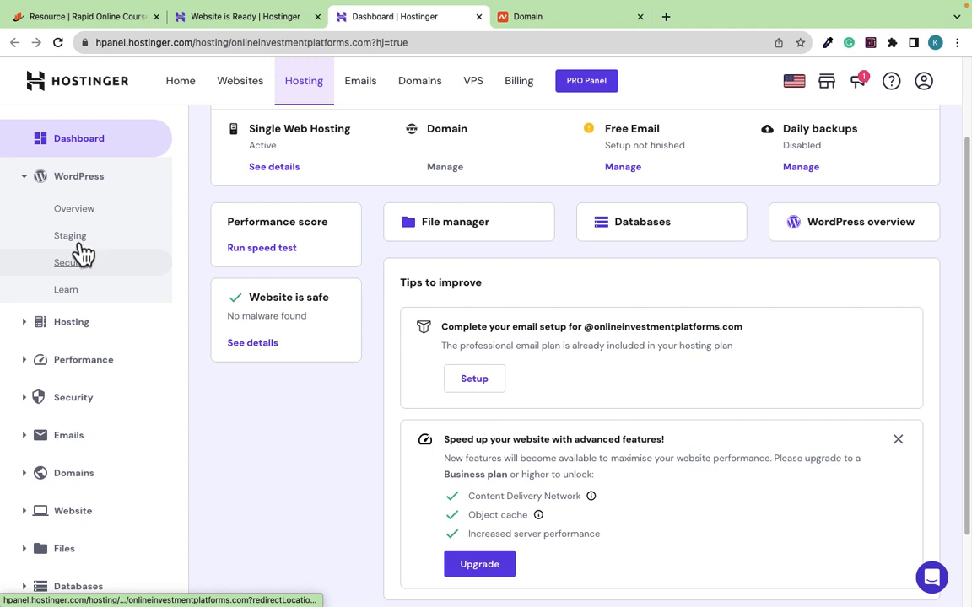
click(72, 337)
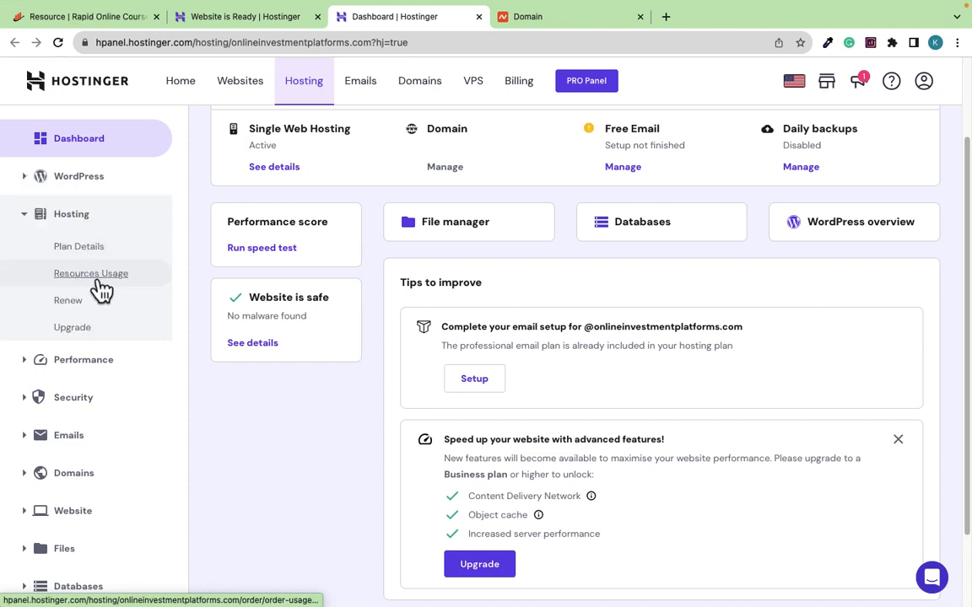
click(91, 355)
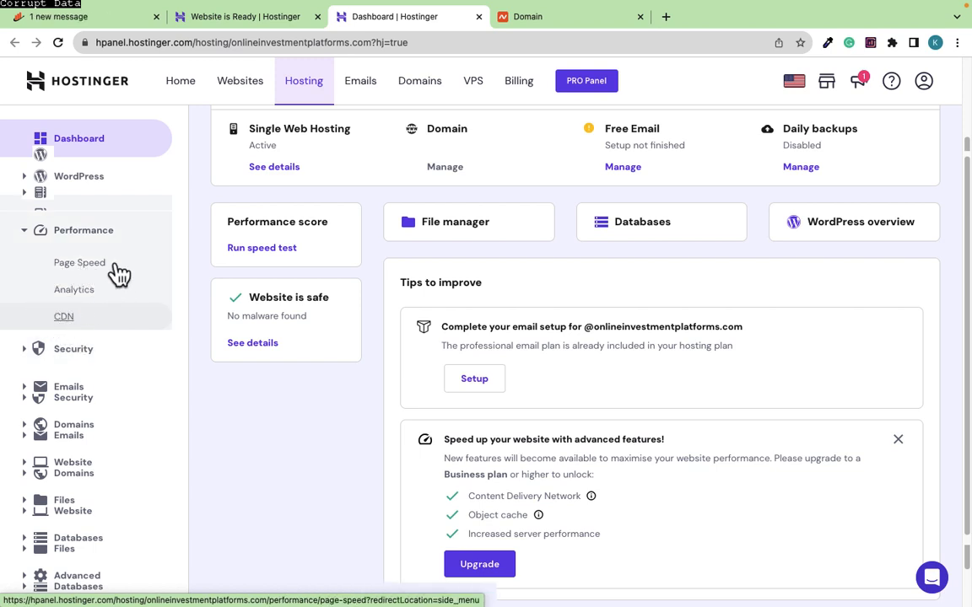
scroll(103, 303, down, 1)
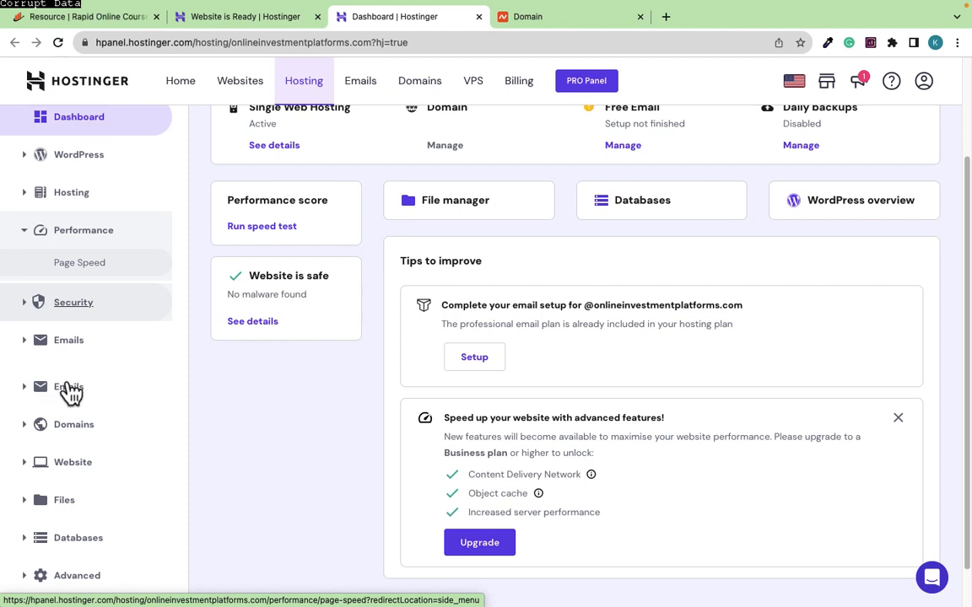
scroll(77, 403, down, 1)
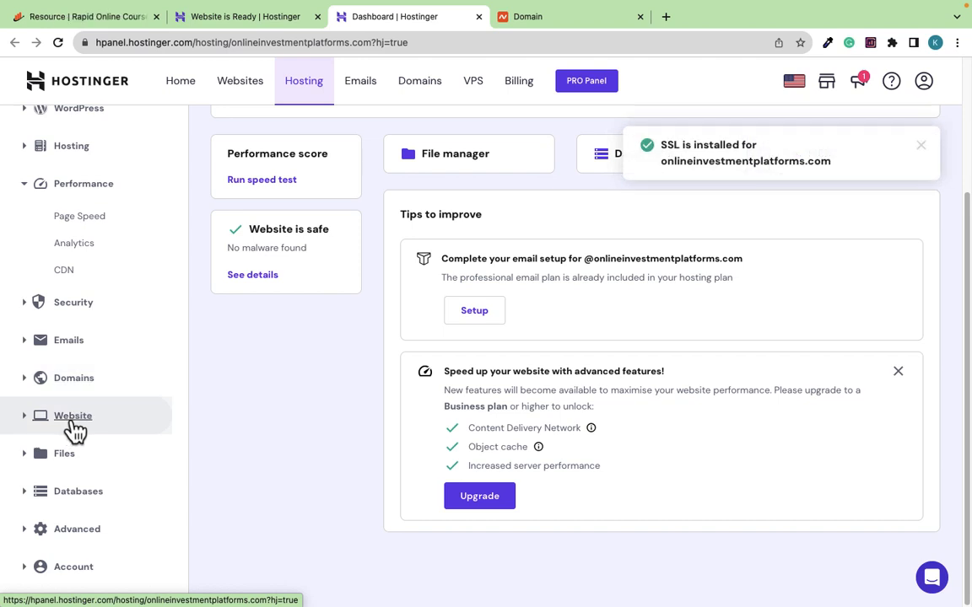
click(65, 427)
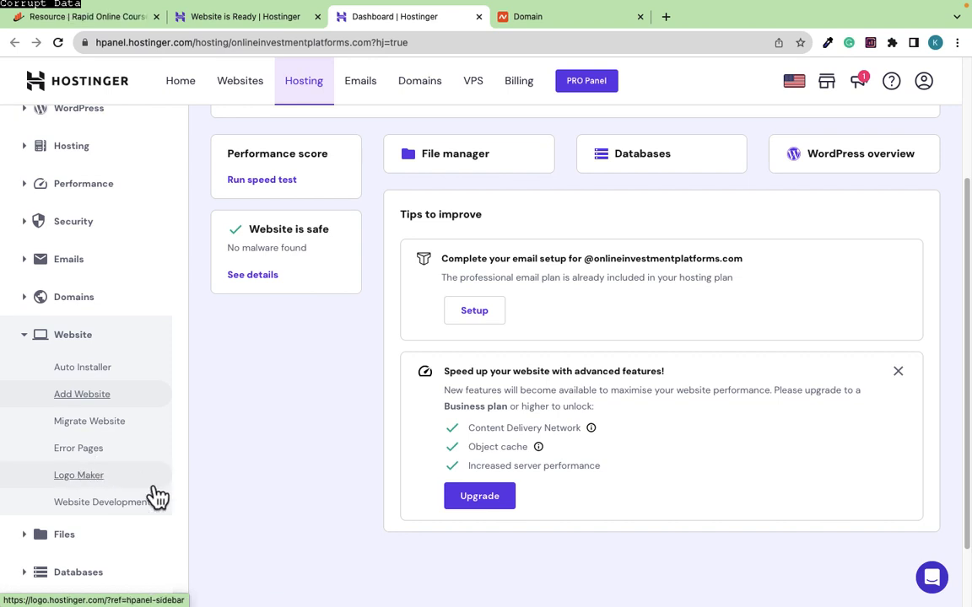
scroll(122, 396, down, 2)
scroll(348, 410, up, 4)
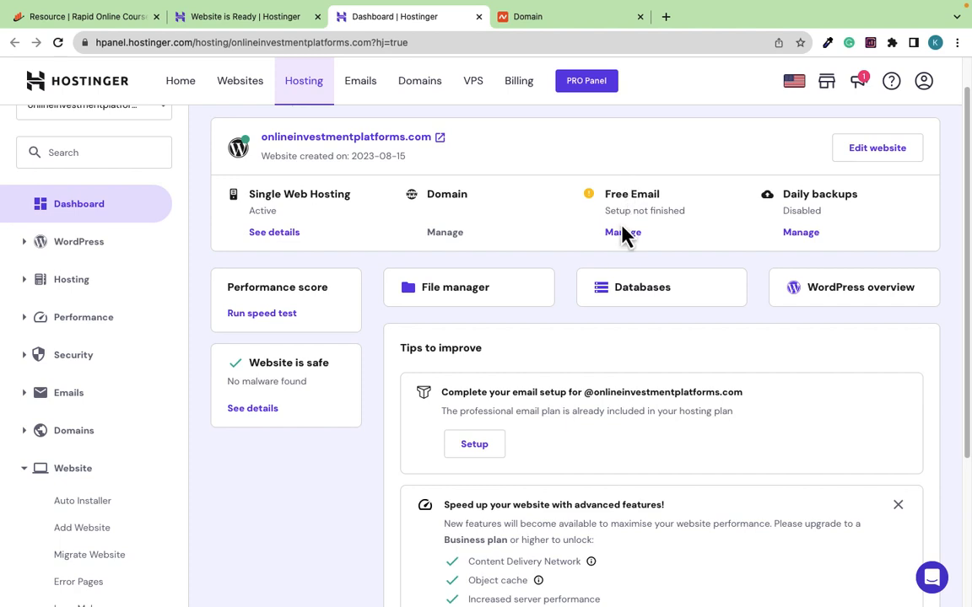
Pick the Titan Free Email plan under Free Email for the domain
click(622, 232)
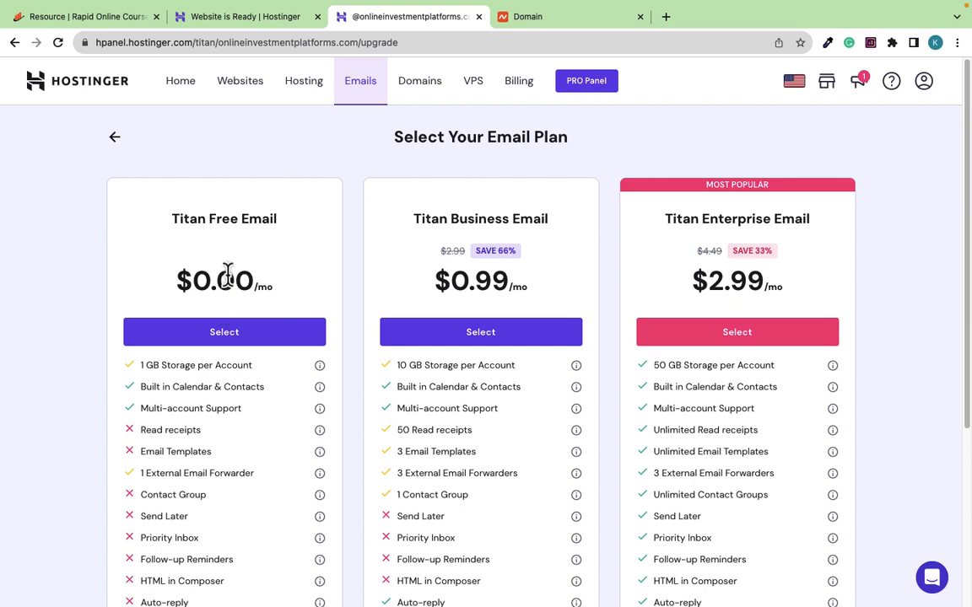
click(218, 340)
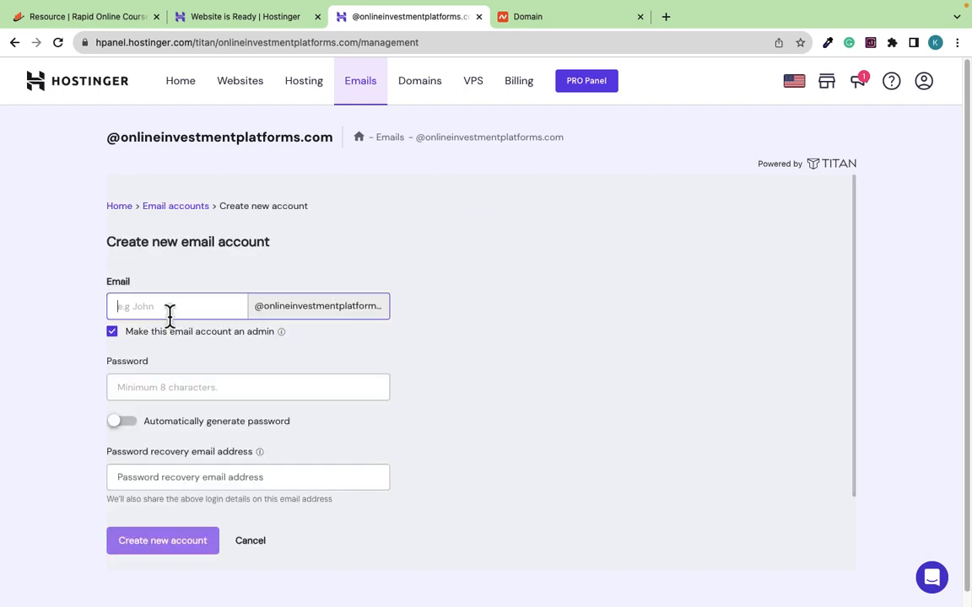
Create the 'info' mailbox with a password and a recovery e-mail address
click(176, 390)
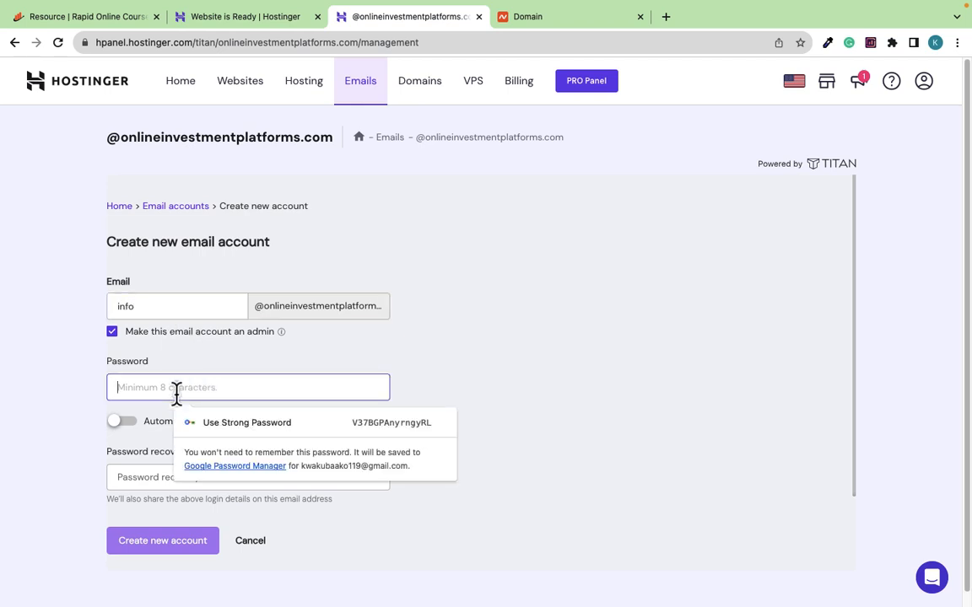
text(••)
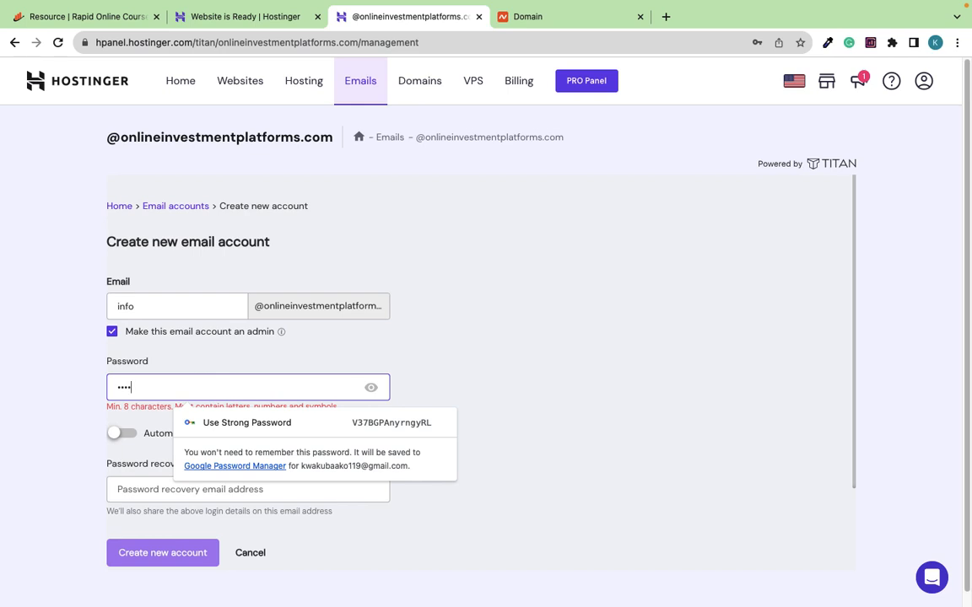
text(••••••)
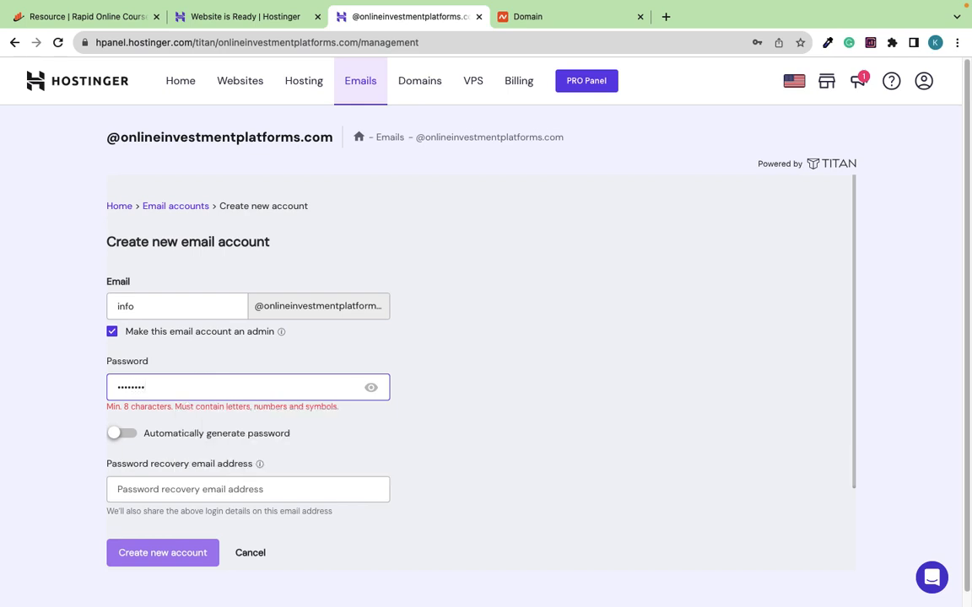
text(•)
click(197, 479)
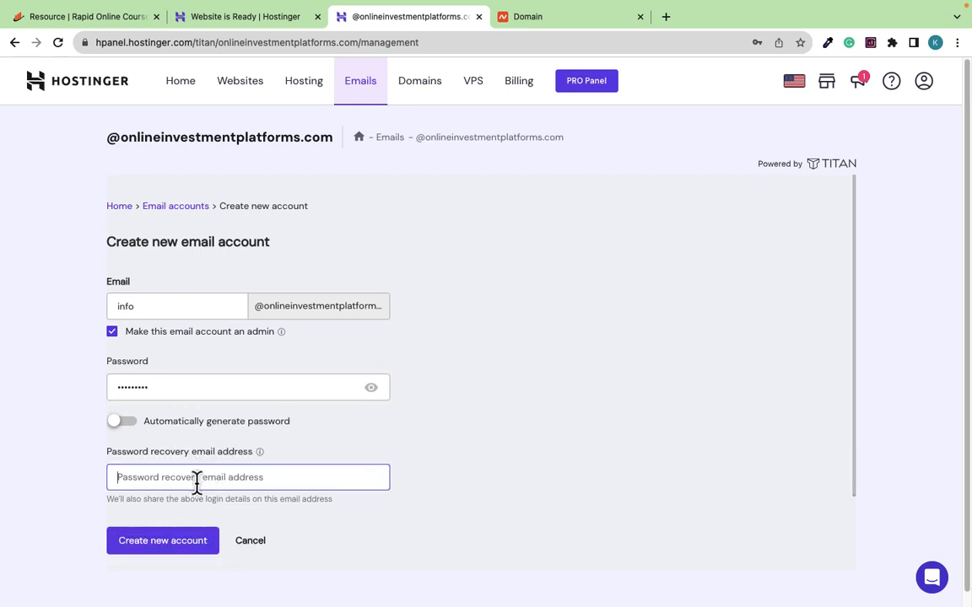
click(158, 548)
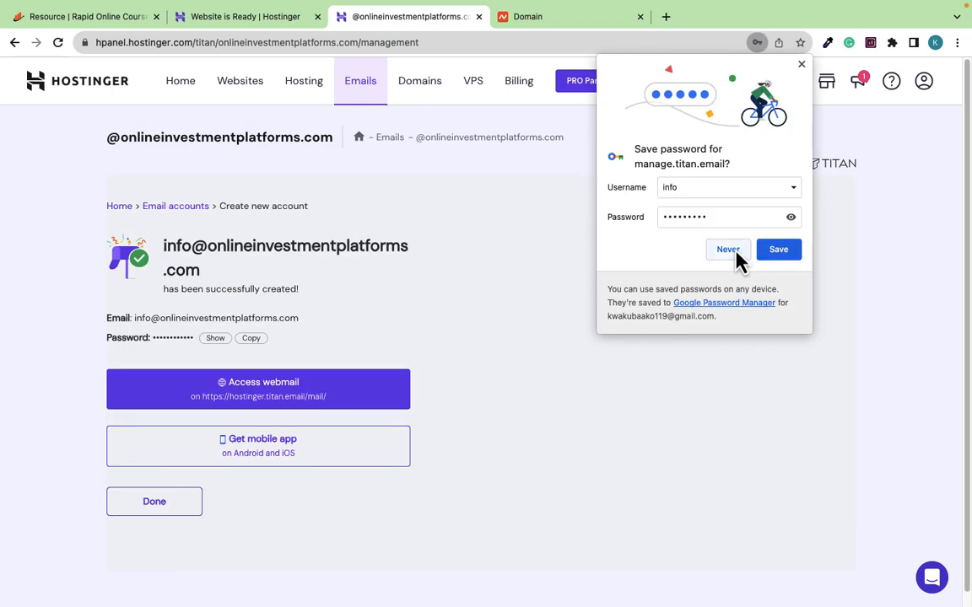
Decline saving the password, return to the account list, and open the info mailbox's options
click(731, 251)
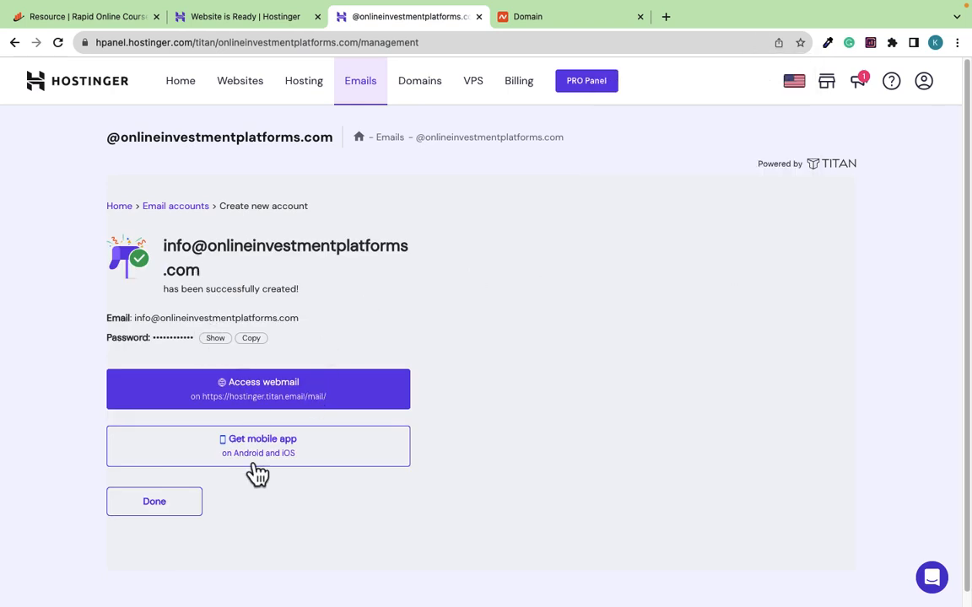
click(155, 507)
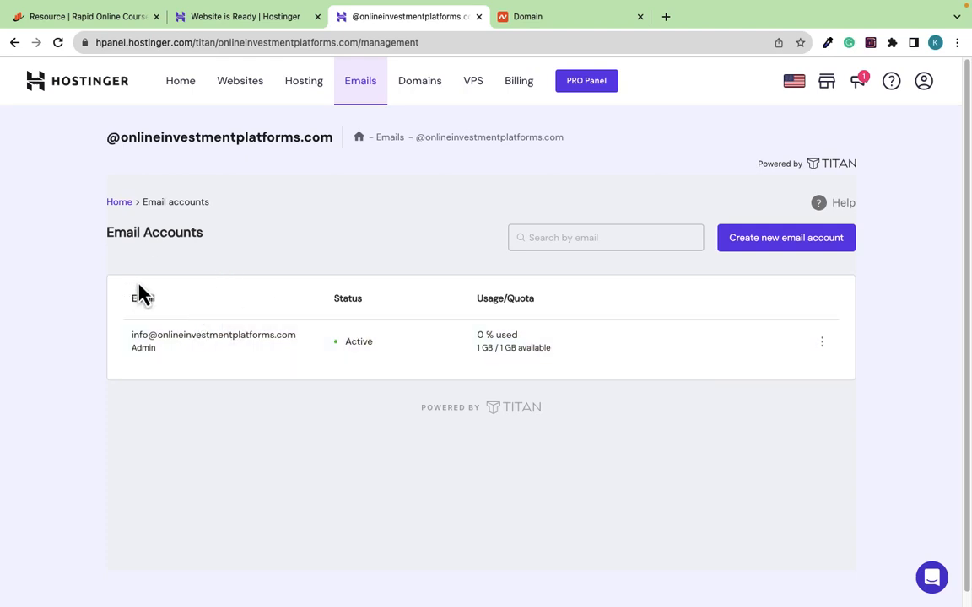
click(822, 347)
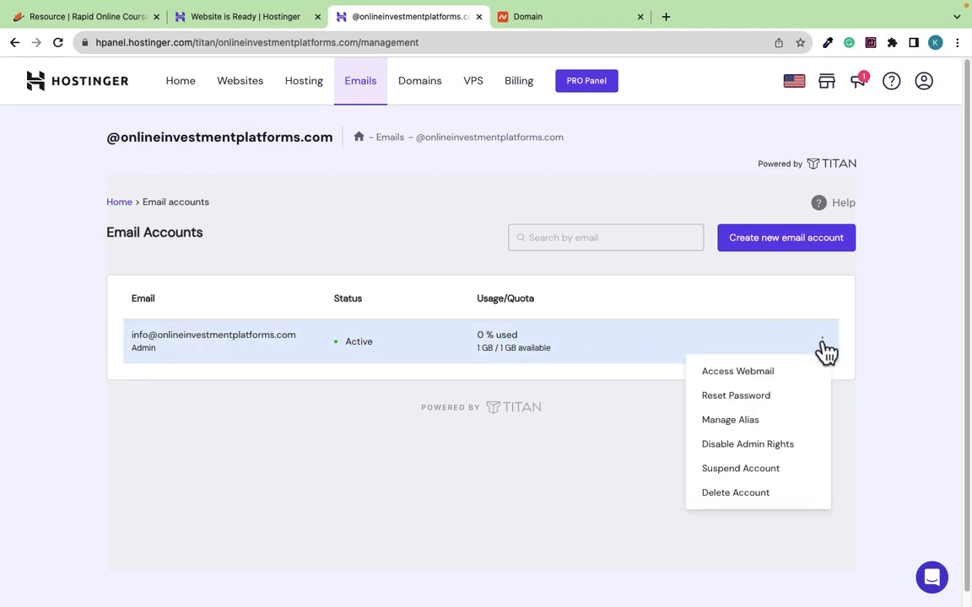
Log in to the info mailbox's Titan webmail, confirm the 'Great to see you here!' email, return to Hostinger
click(736, 381)
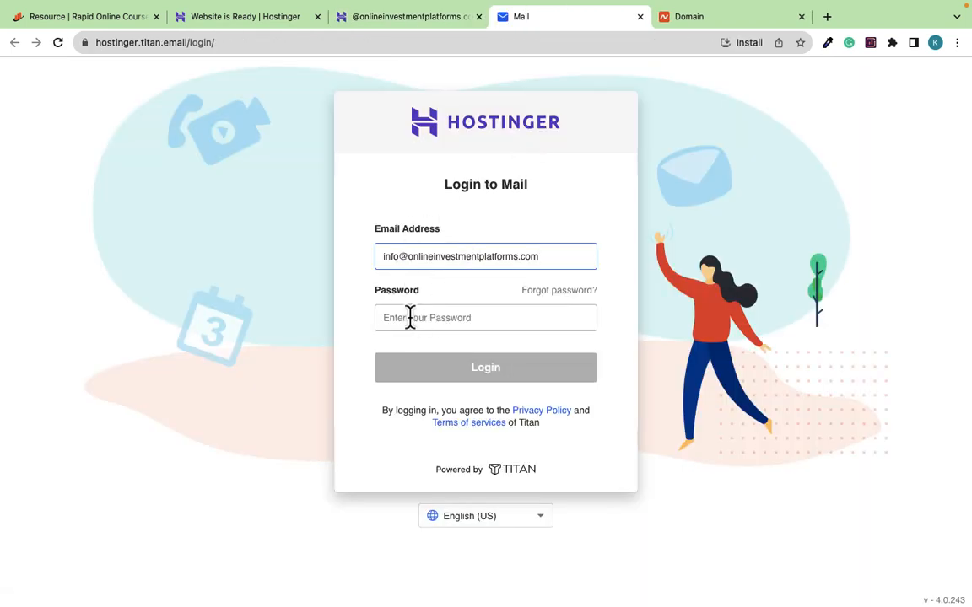
click(411, 318)
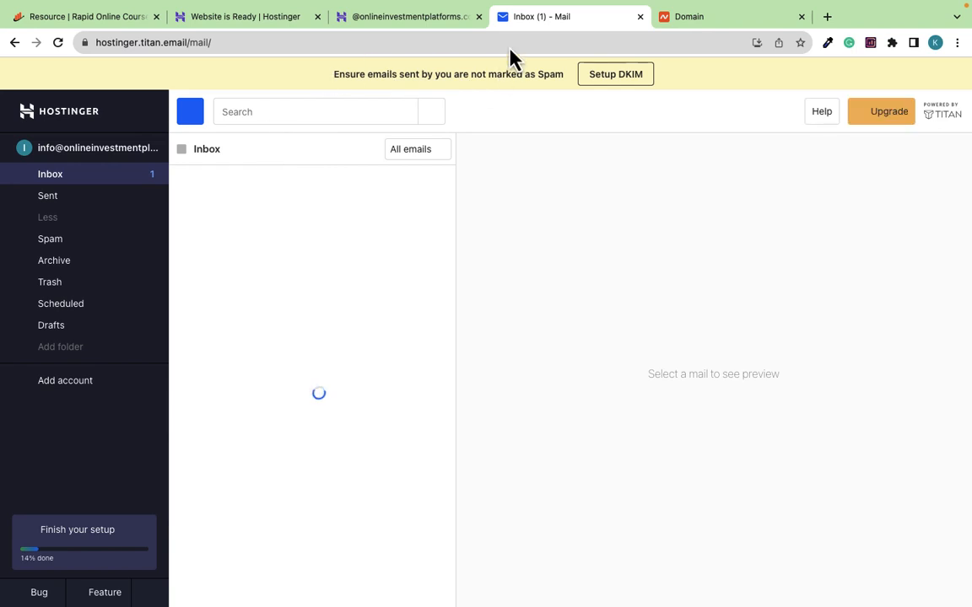
click(408, 18)
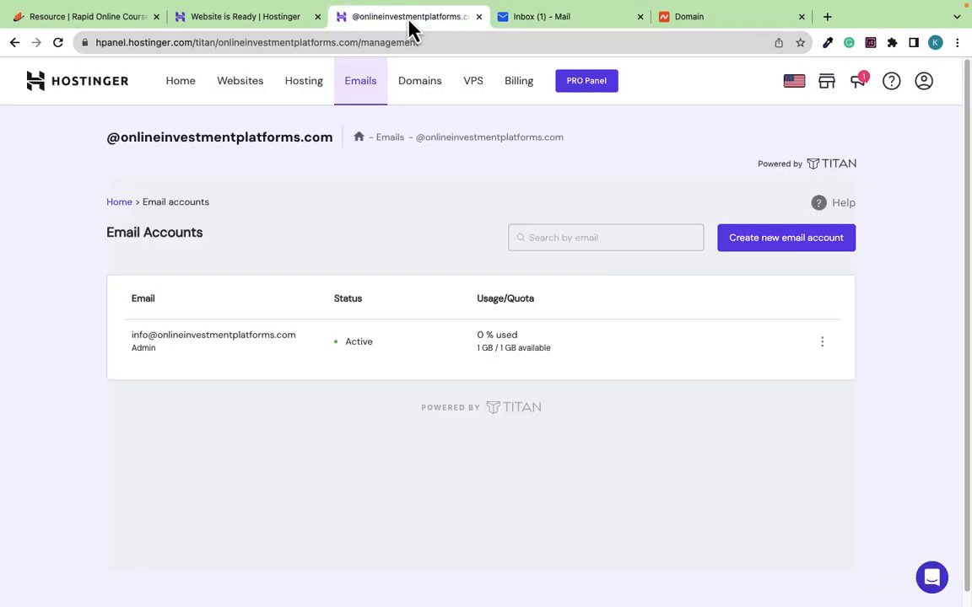
Open onlineinvestmentplatforms.com's WordPress dashboard from Hostinger's Websites list
click(244, 93)
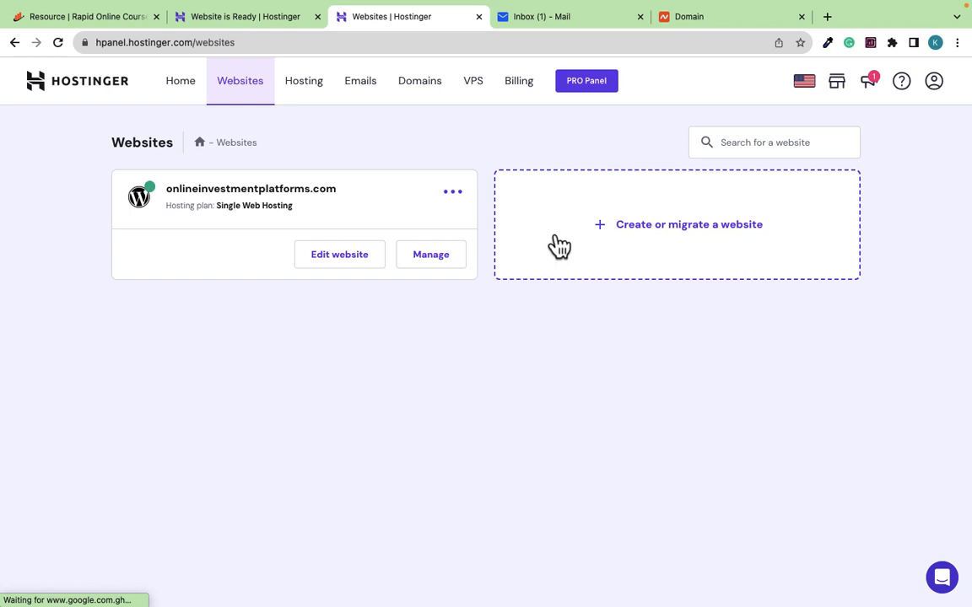
click(334, 259)
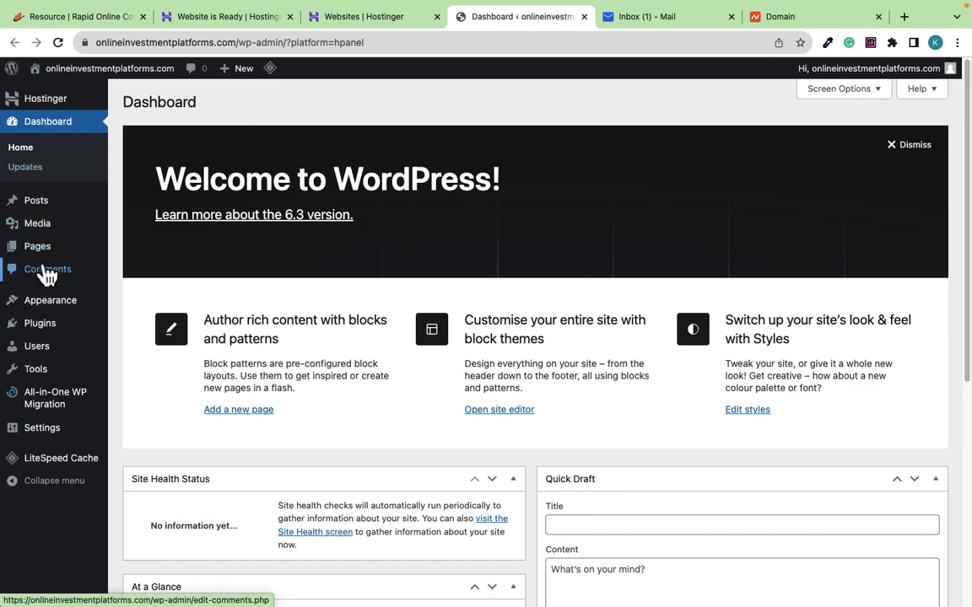
Deactivate all five installed plugins with the Deactivate bulk action
click(40, 334)
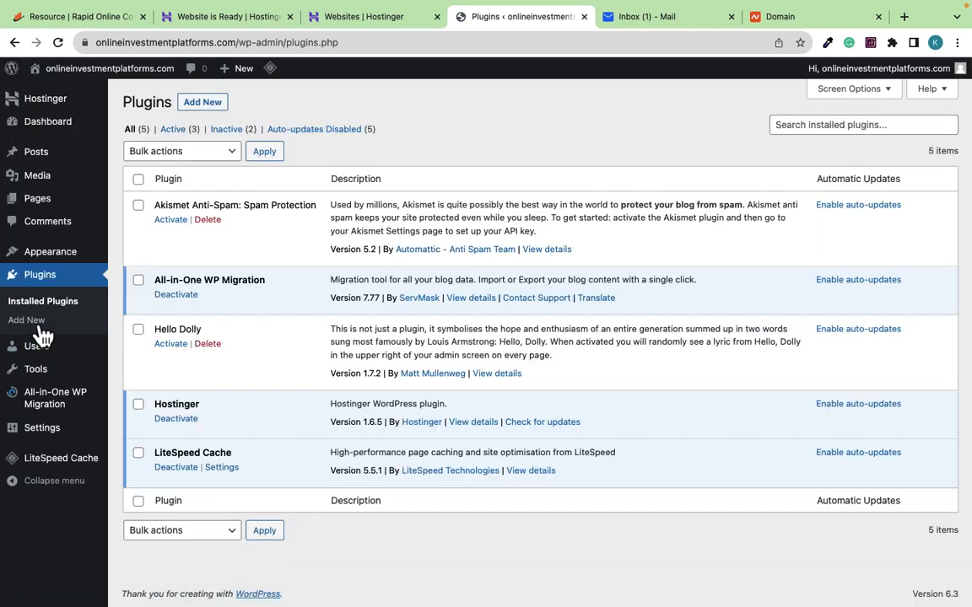
click(138, 178)
click(195, 156)
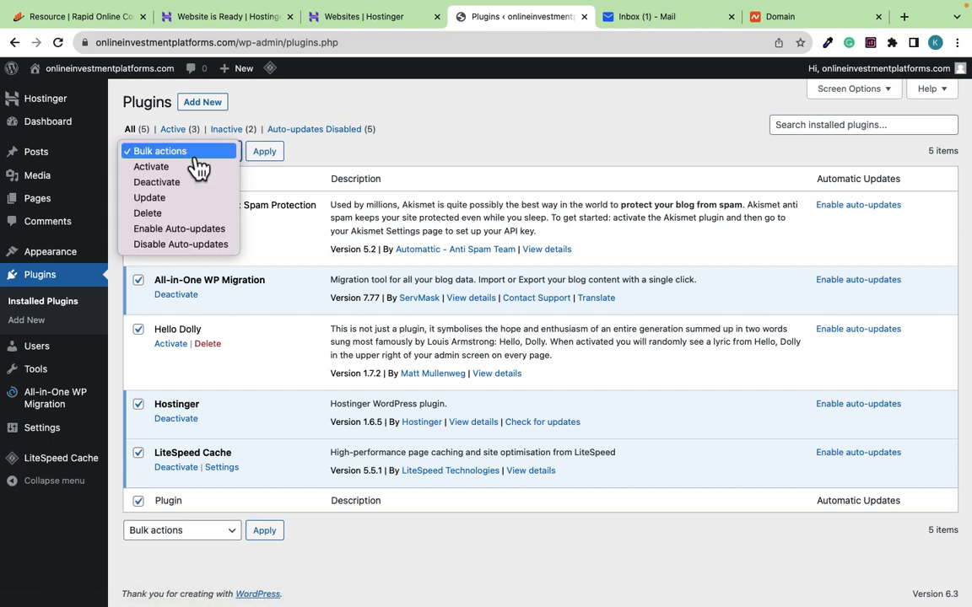
click(159, 182)
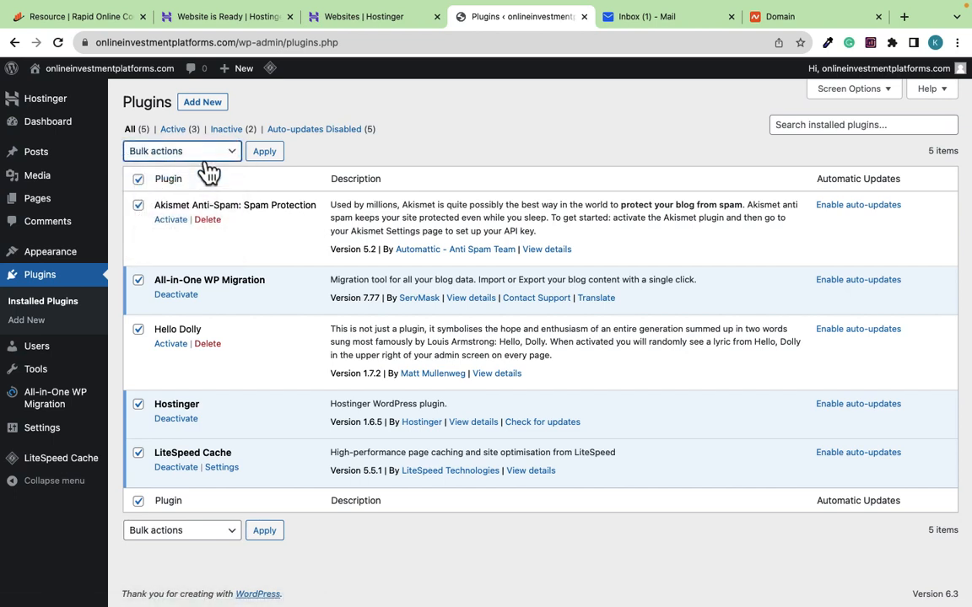
click(266, 156)
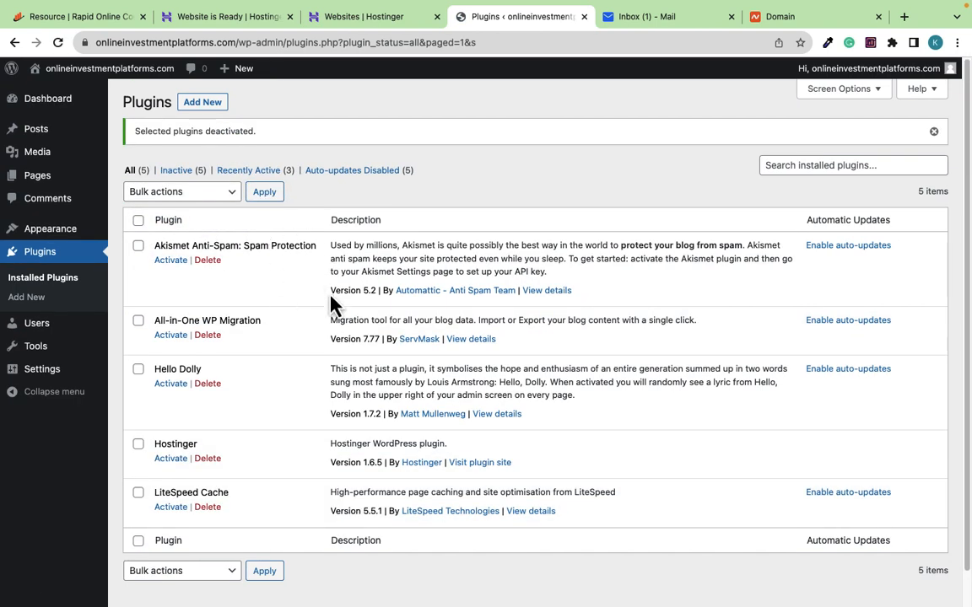
Bulk-delete all five deactivated plugins, confirming removal of their data
click(203, 196)
click(145, 255)
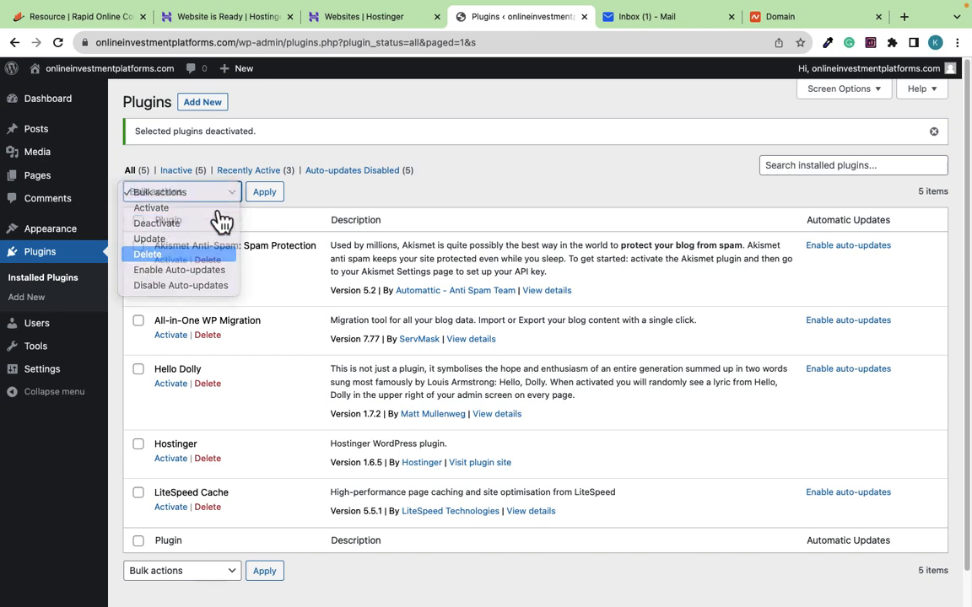
click(138, 221)
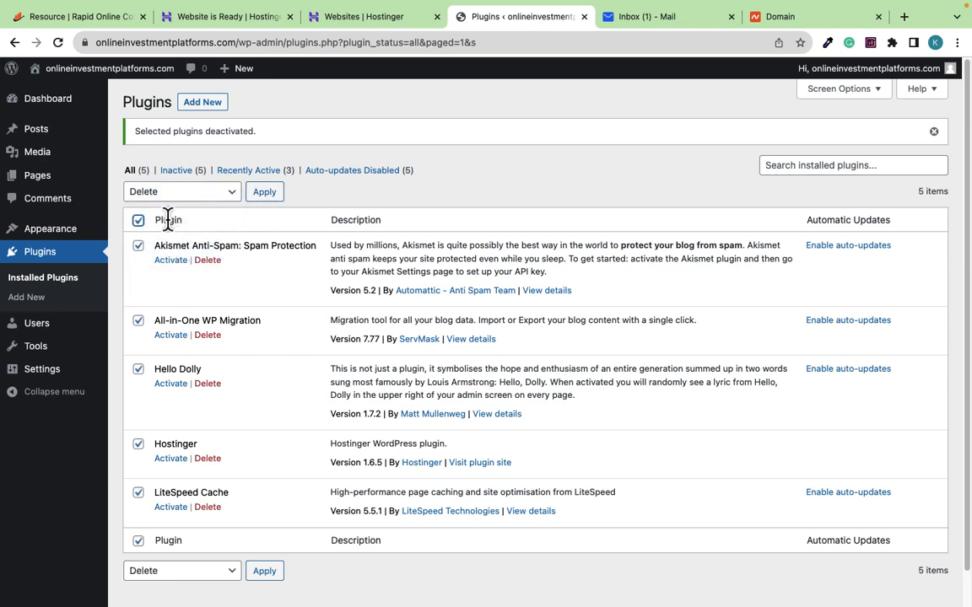
click(264, 192)
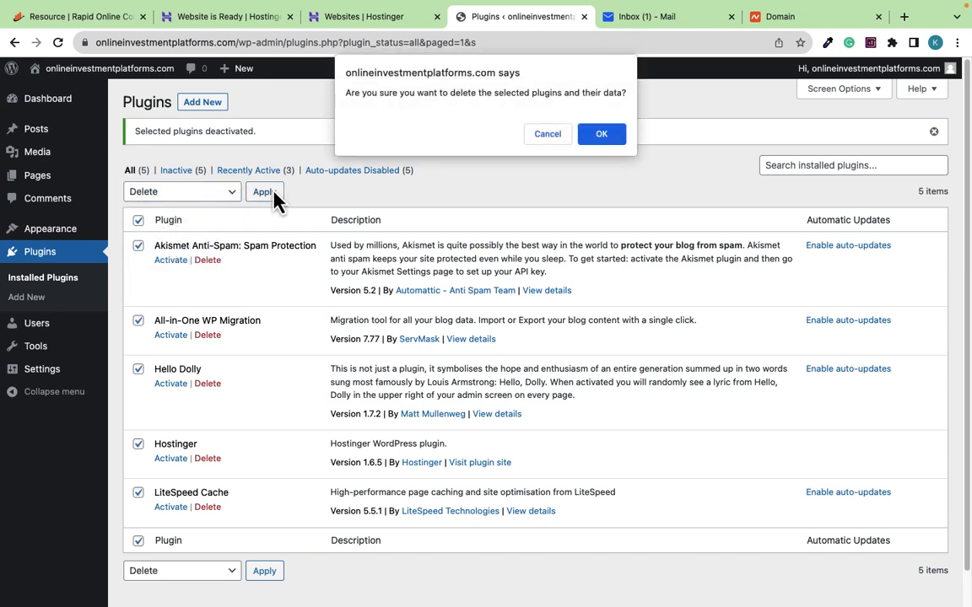
click(602, 135)
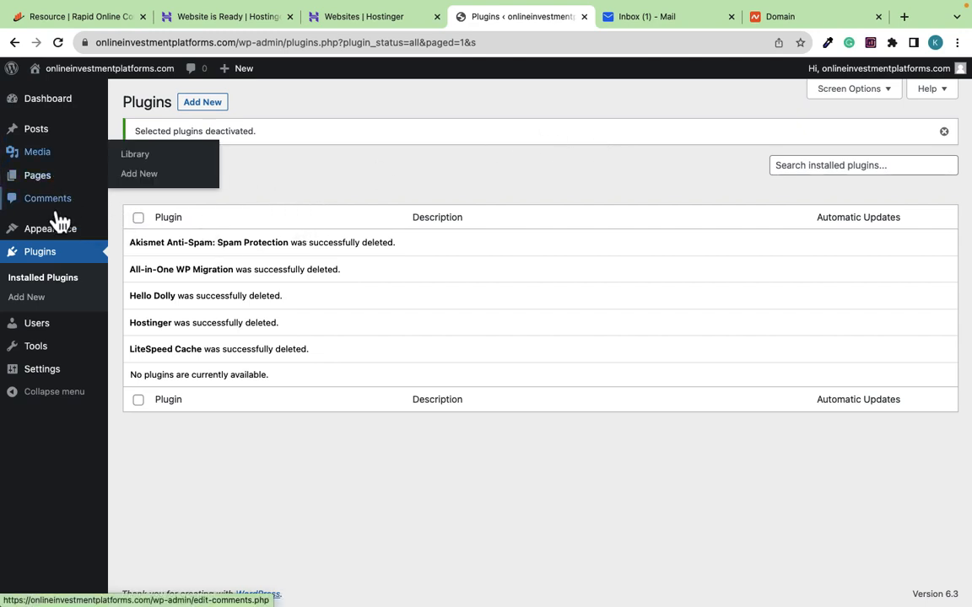
mouse_move(55, 238)
click(139, 236)
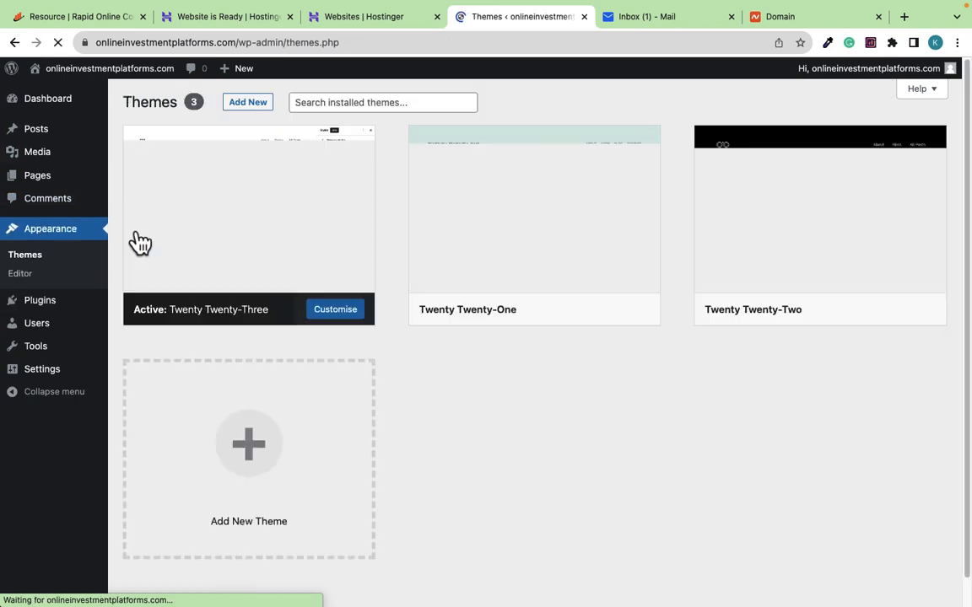
Delete Twenty Twenty-One, then Twenty Twenty-Two, from their theme details, confirming each deletion
mouse_move(462, 211)
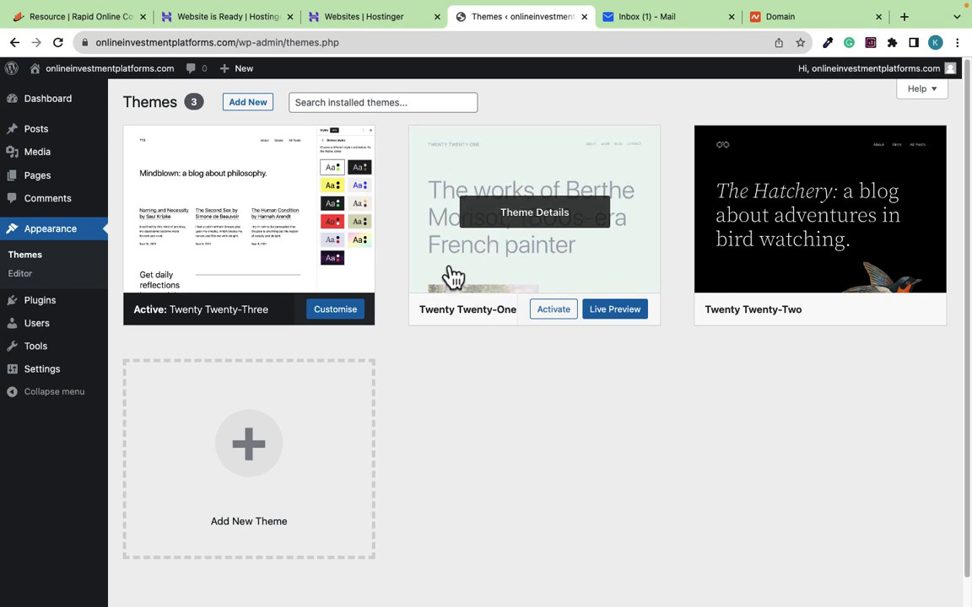
click(475, 268)
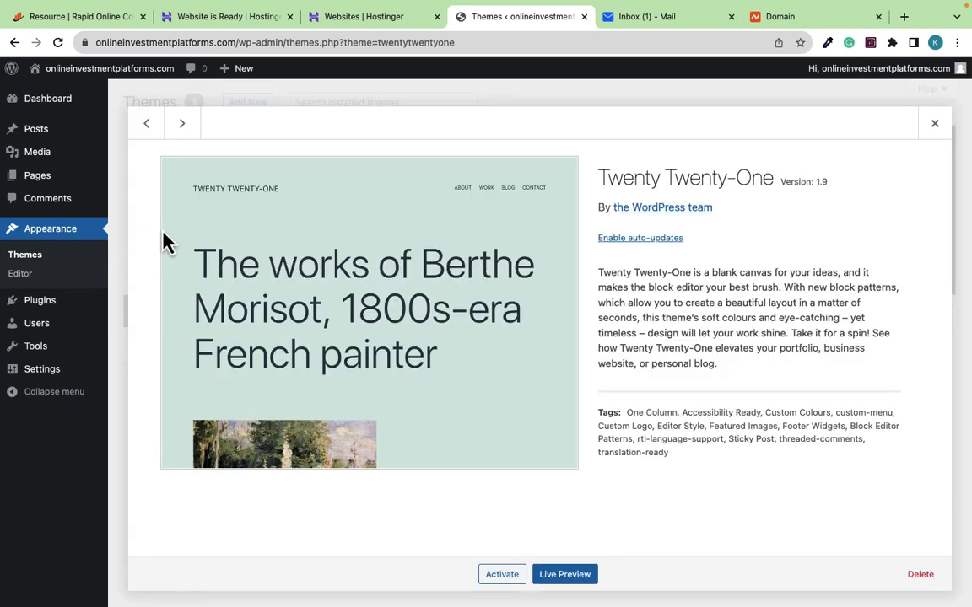
click(921, 576)
click(601, 145)
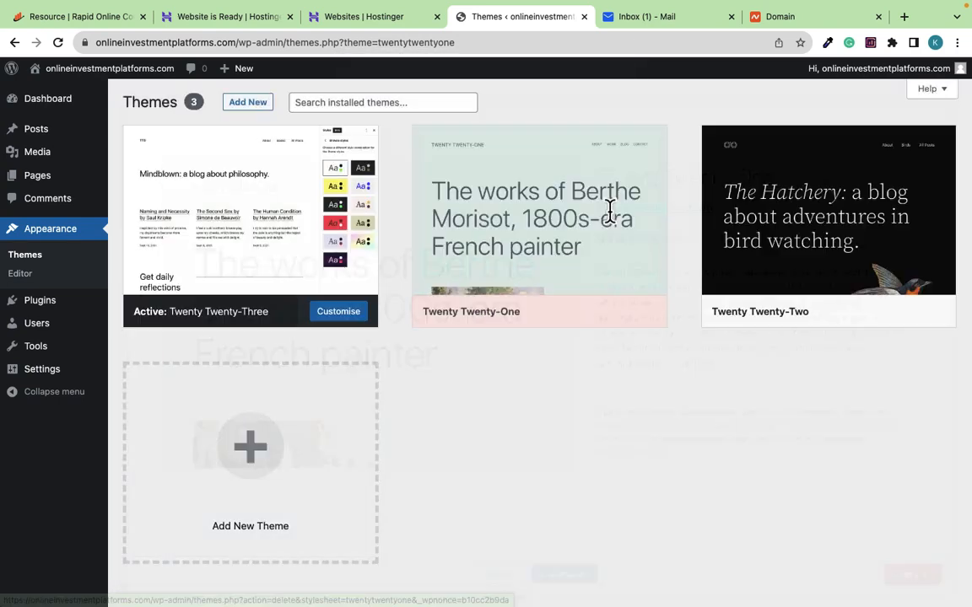
click(538, 210)
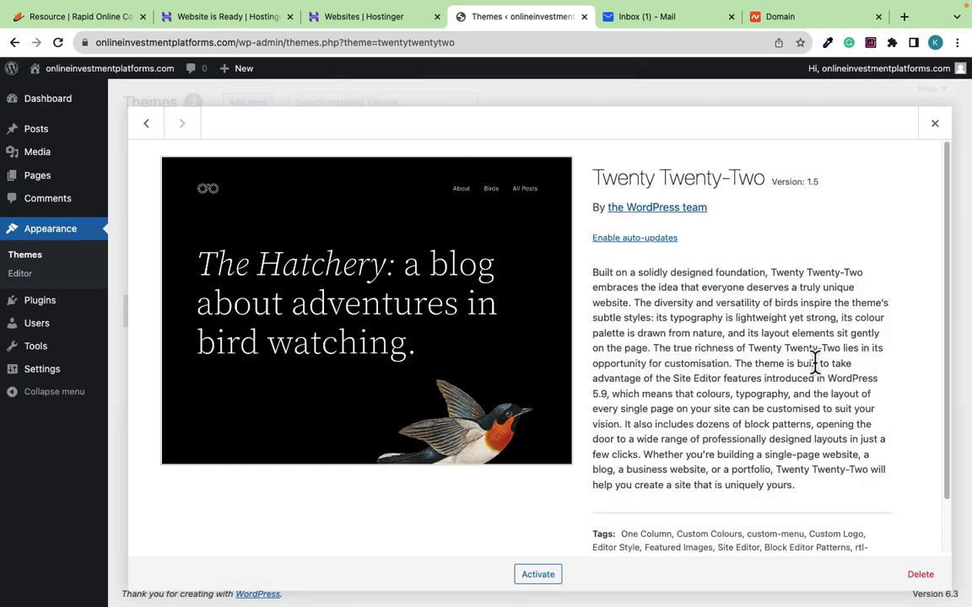
click(919, 574)
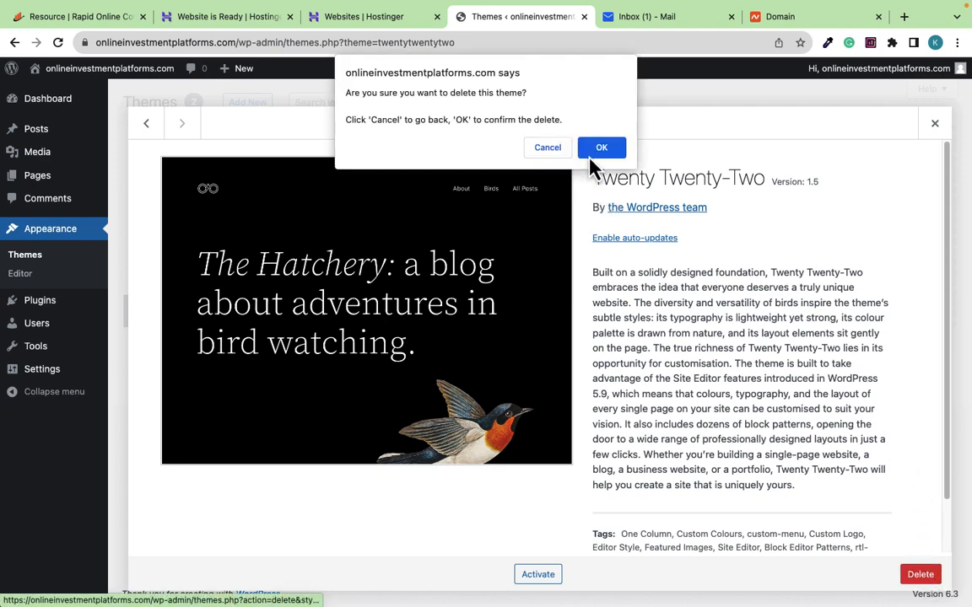
click(590, 157)
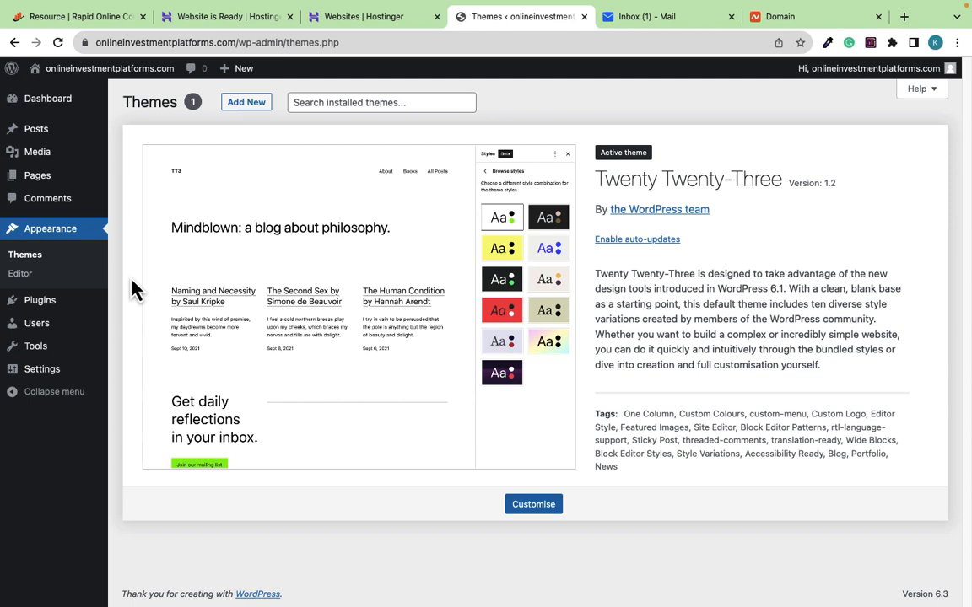
mouse_move(123, 76)
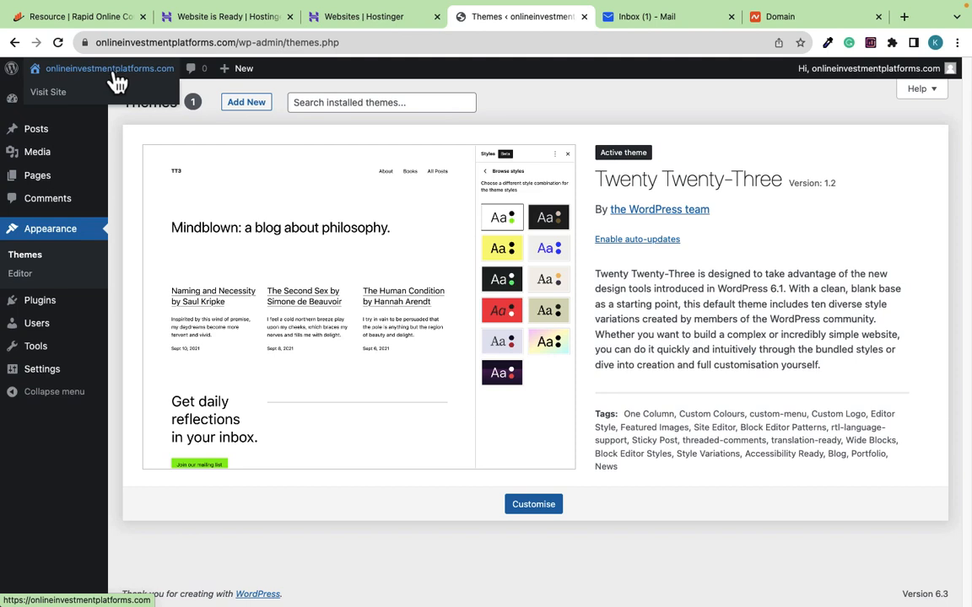
Visit the live site's Hello world! front page in a new tab, then return to Themes
super+click(113, 72)
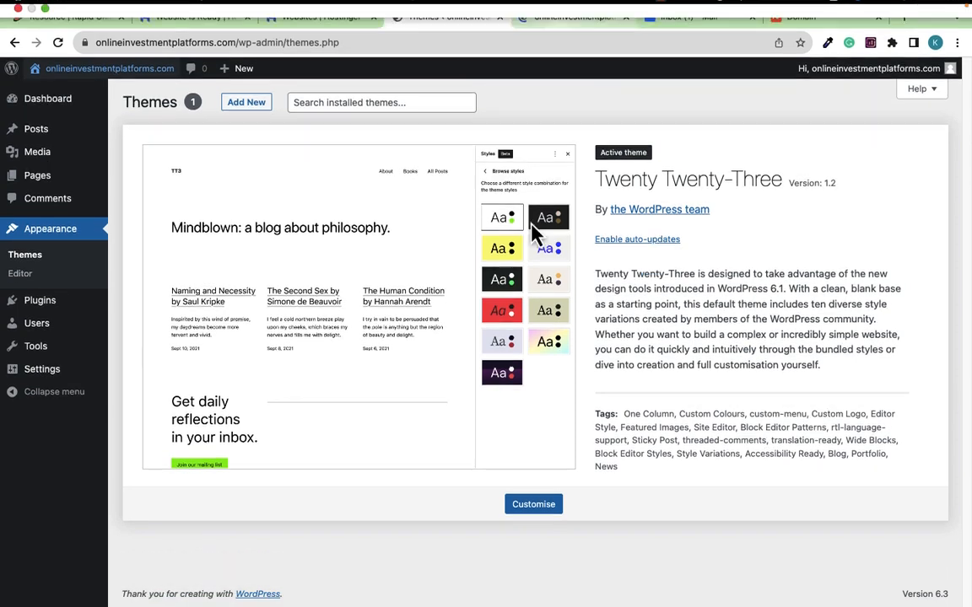
click(552, 24)
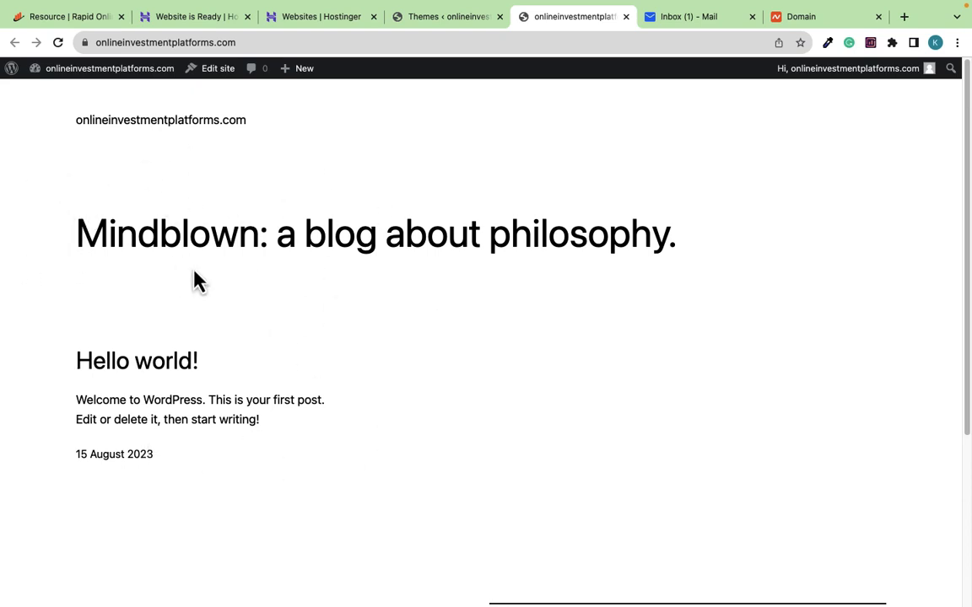
click(440, 18)
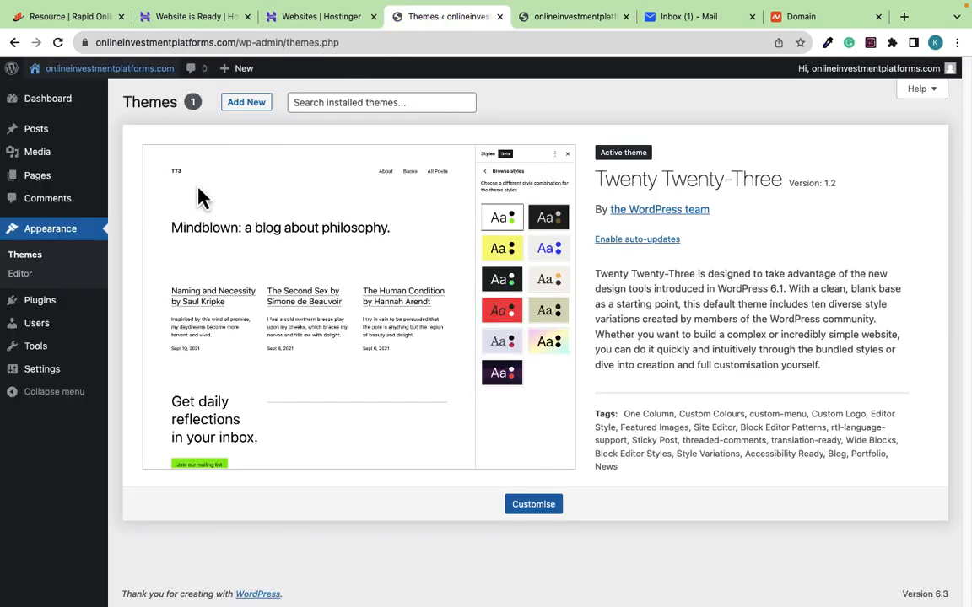
Install the Starter Templates plugin found by searching 'starter tem'
mouse_move(42, 306)
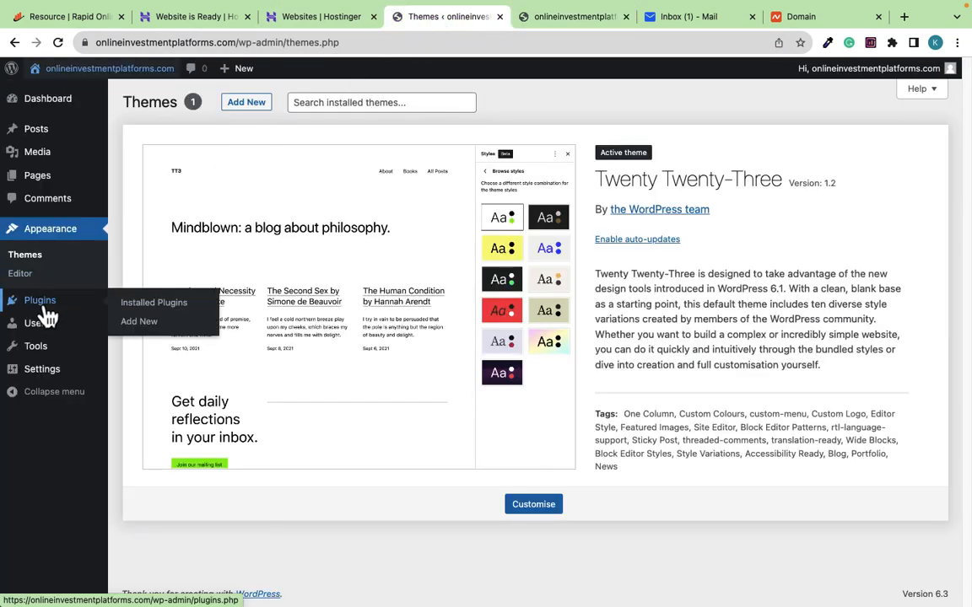
click(139, 322)
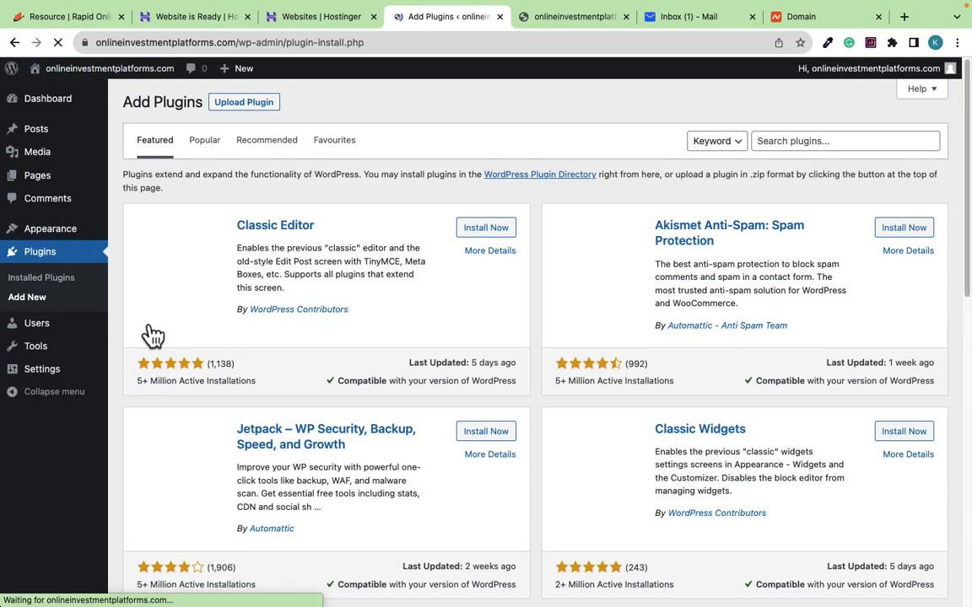
click(793, 142)
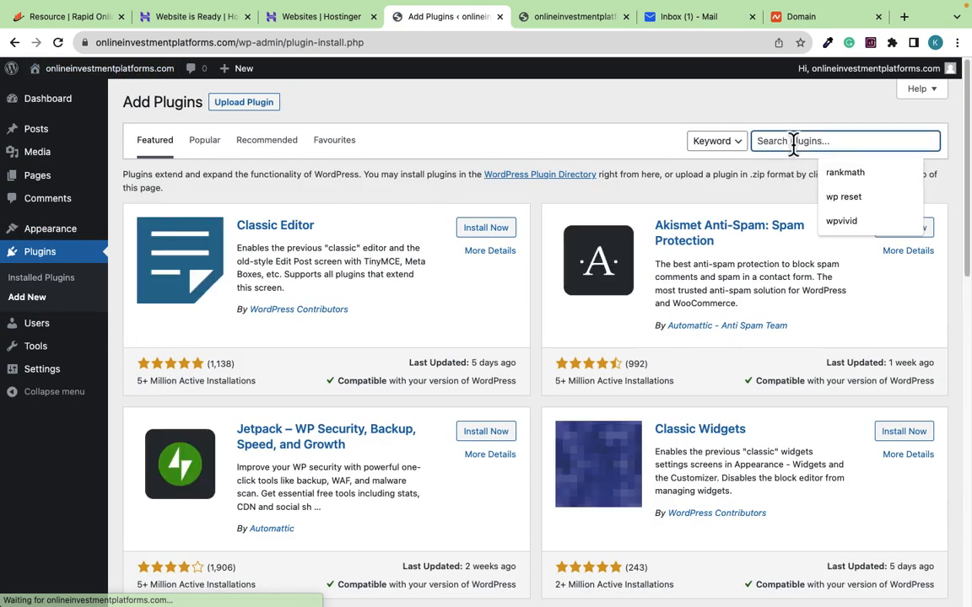
text(starter)
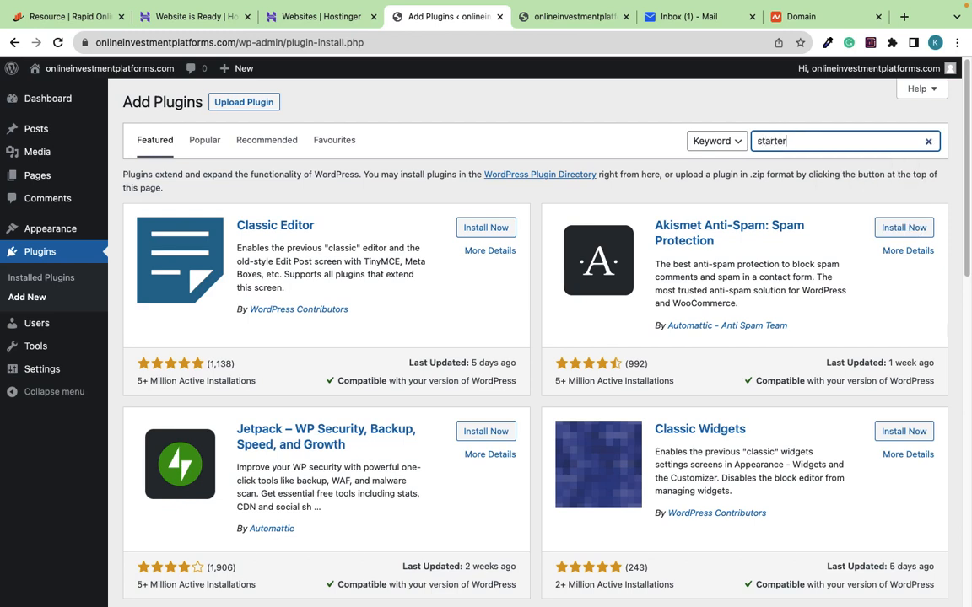
text( template)
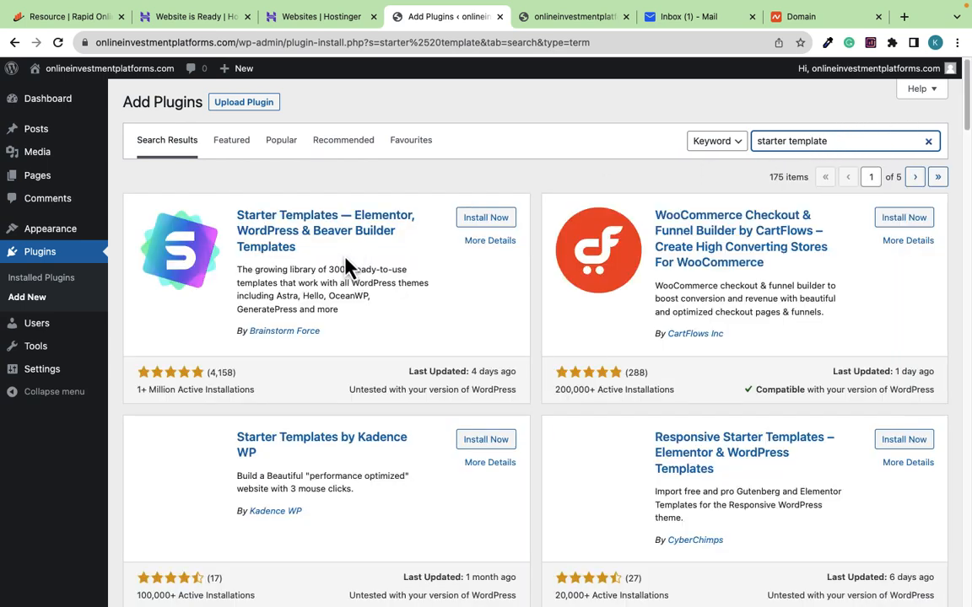
click(474, 218)
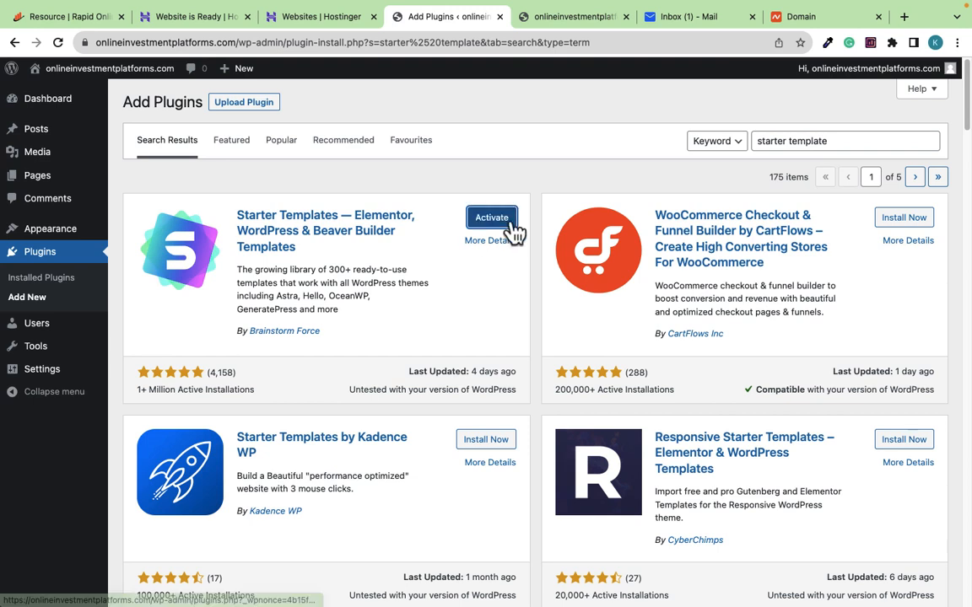
Install Elementor Website Builder found by searching 'elem', then view installed plugins
drag(869, 140, 724, 154)
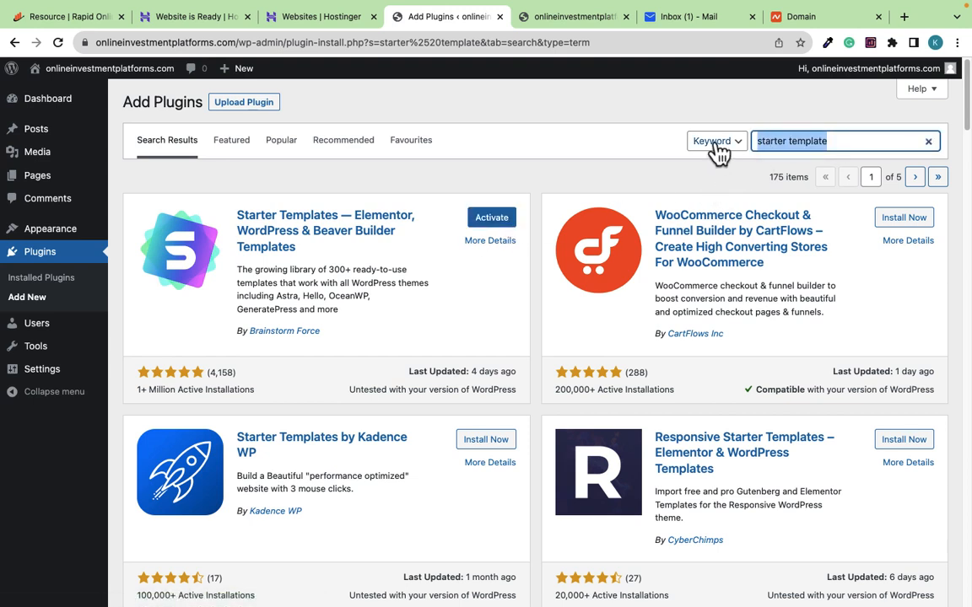
text(elementor)
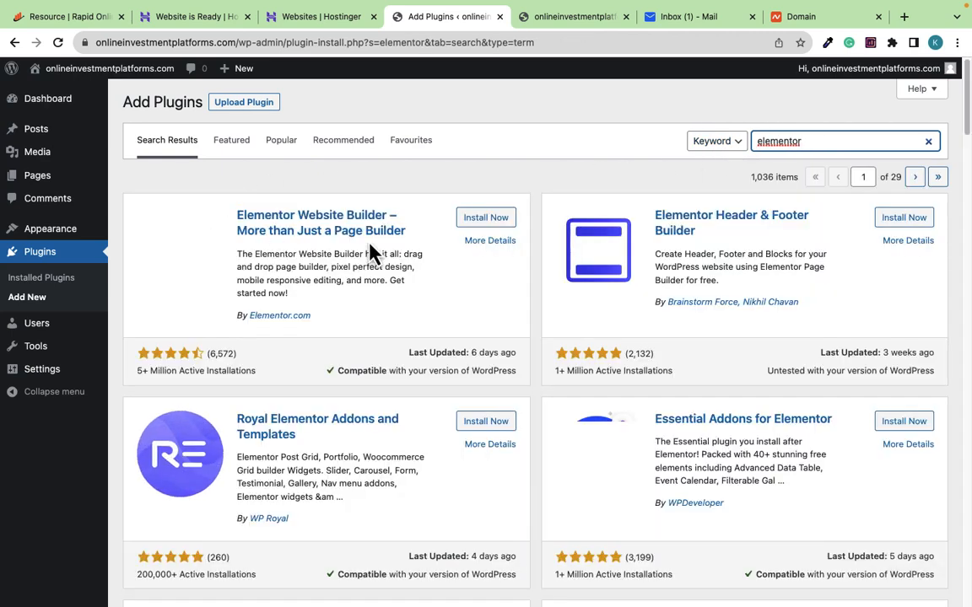
click(480, 221)
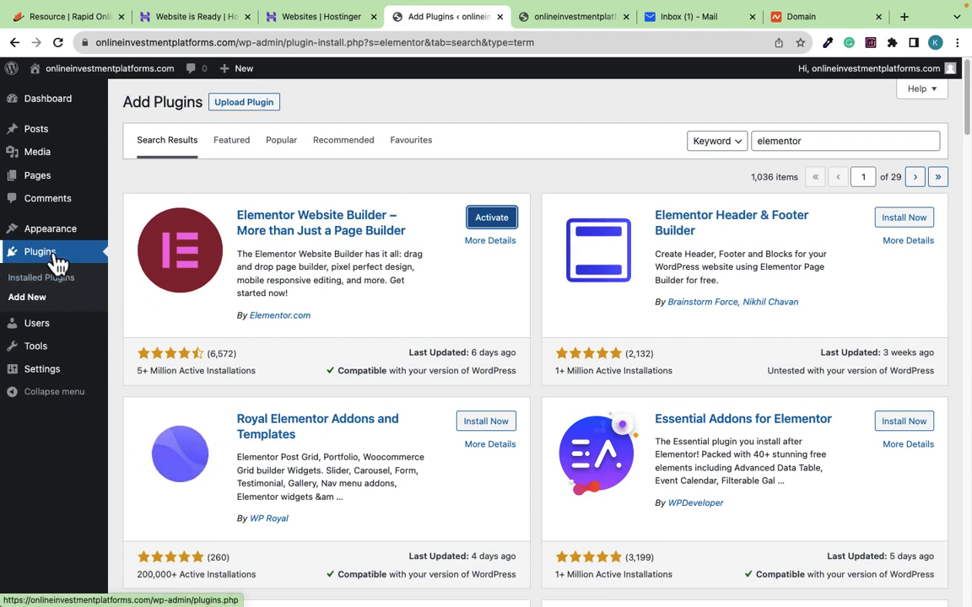
click(37, 278)
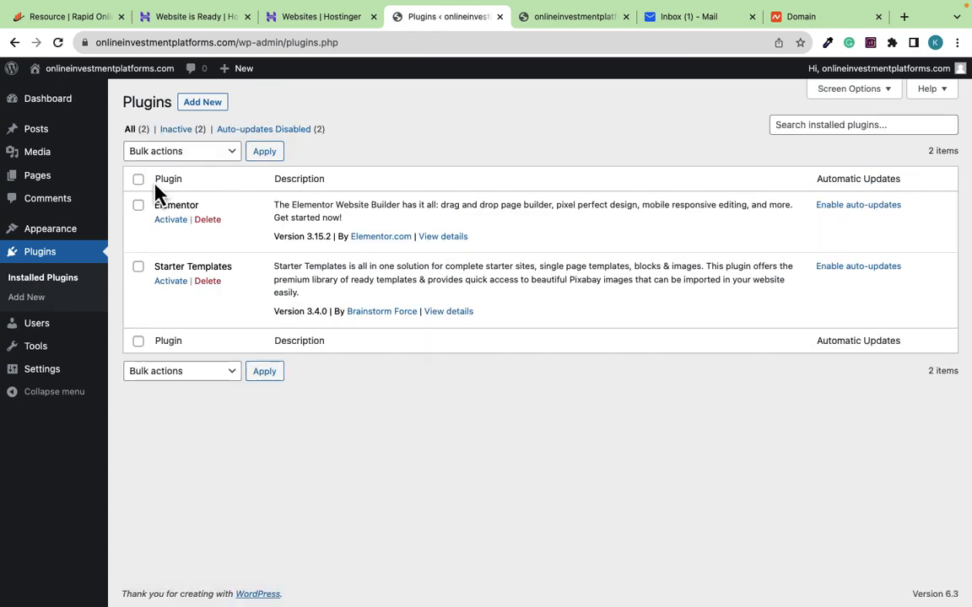
Bulk-activate Elementor and Starter Templates, then start creating an Elementor account
click(185, 154)
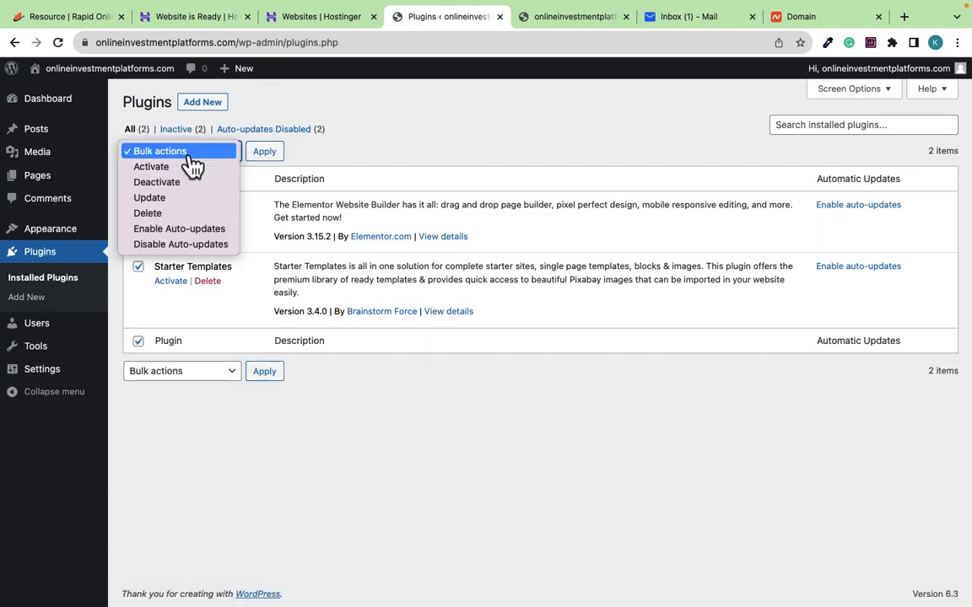
click(152, 167)
click(264, 156)
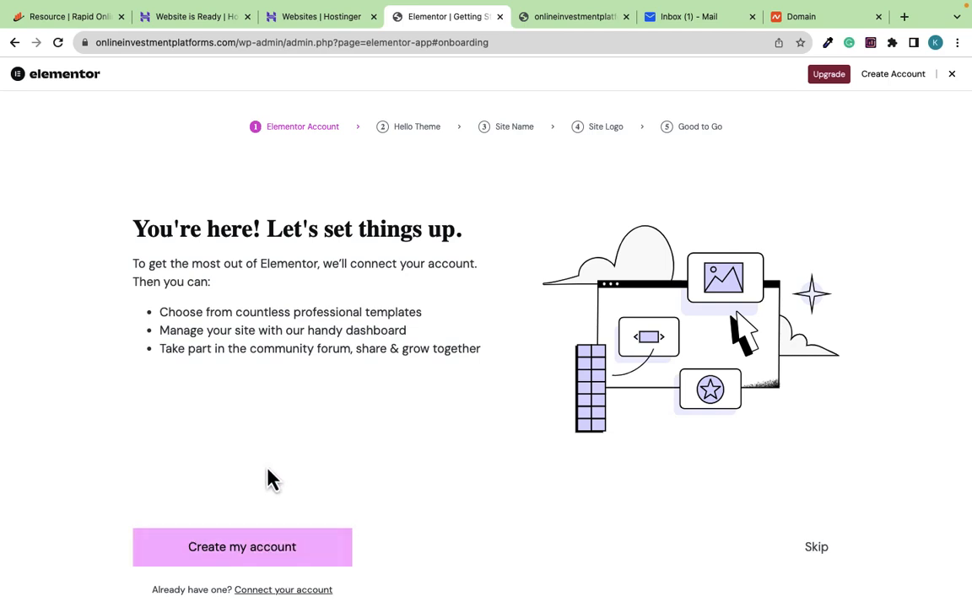
click(253, 561)
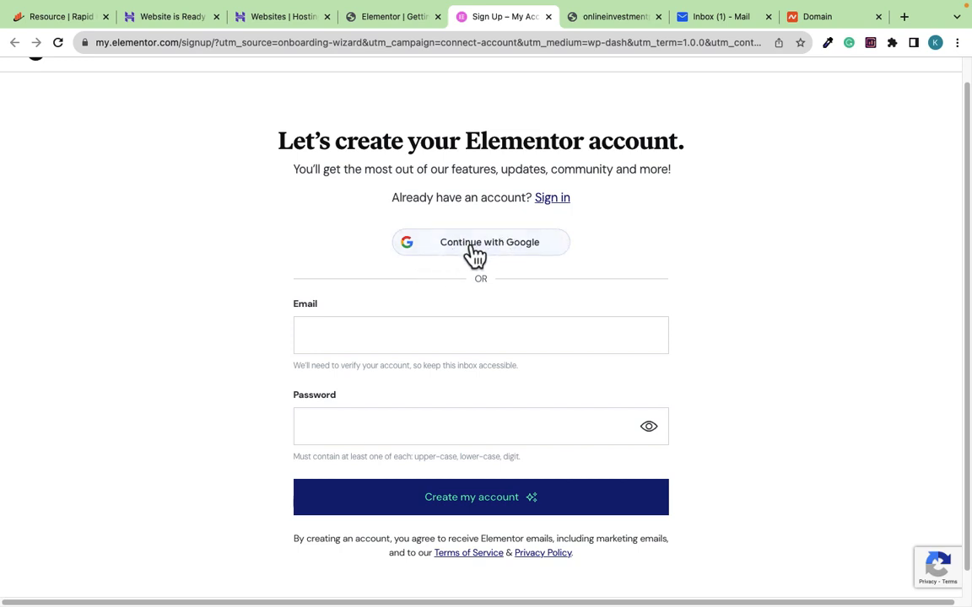
Register for Elementor with a Google account, then close the site-connection tab
click(475, 253)
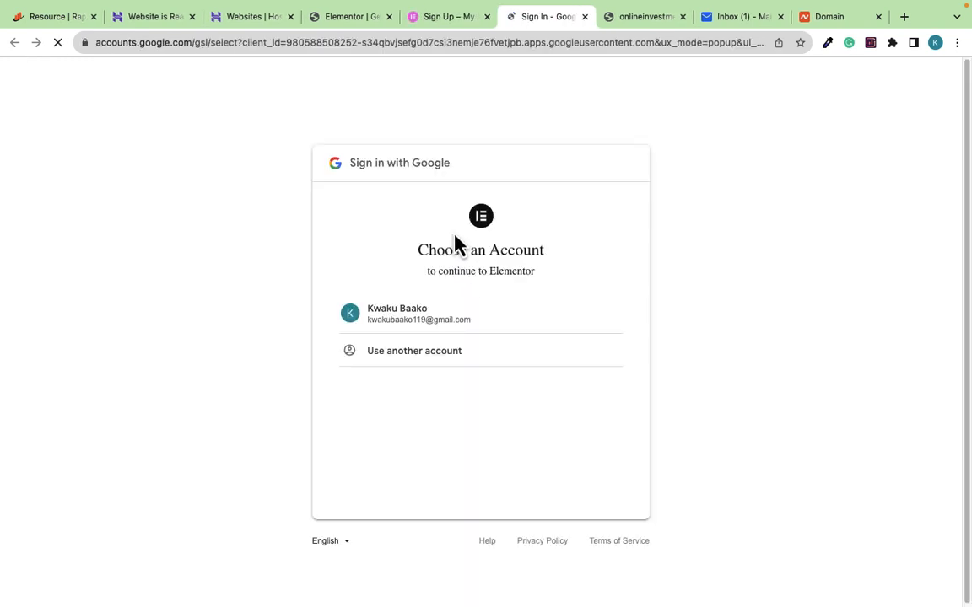
click(402, 328)
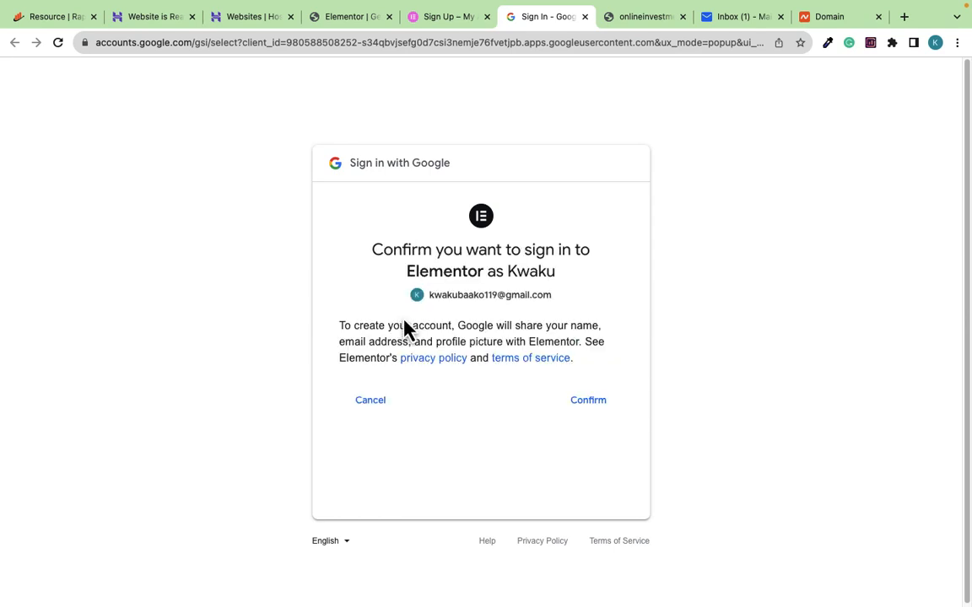
click(574, 405)
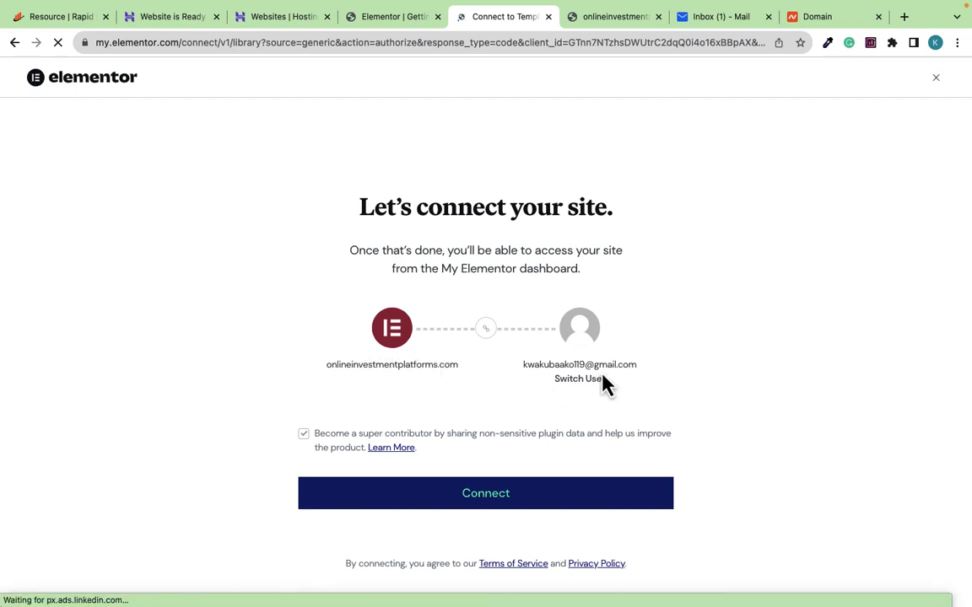
key(super+w)
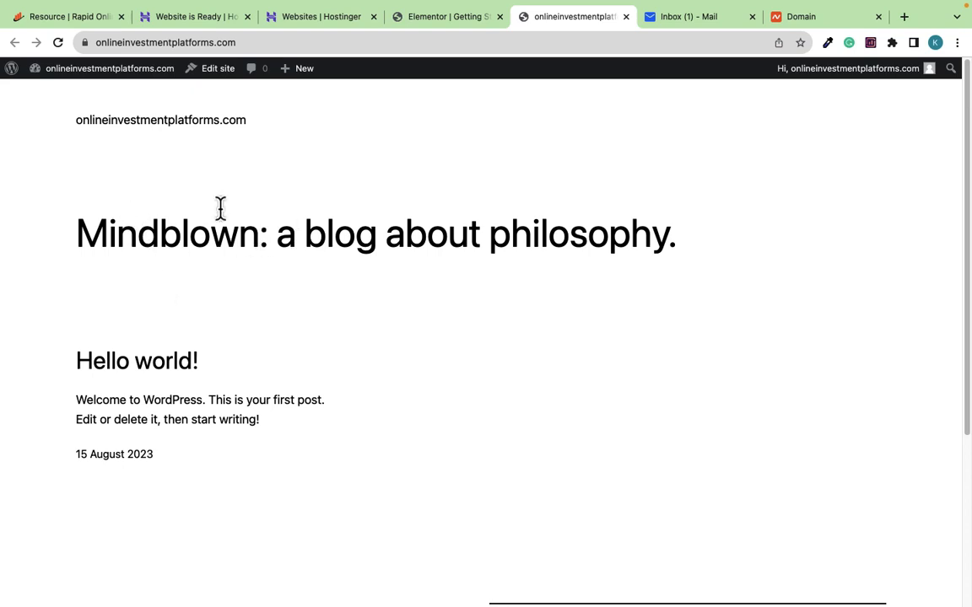
Open the Starter Templates library and choose Elementor as the page builder
mouse_move(118, 71)
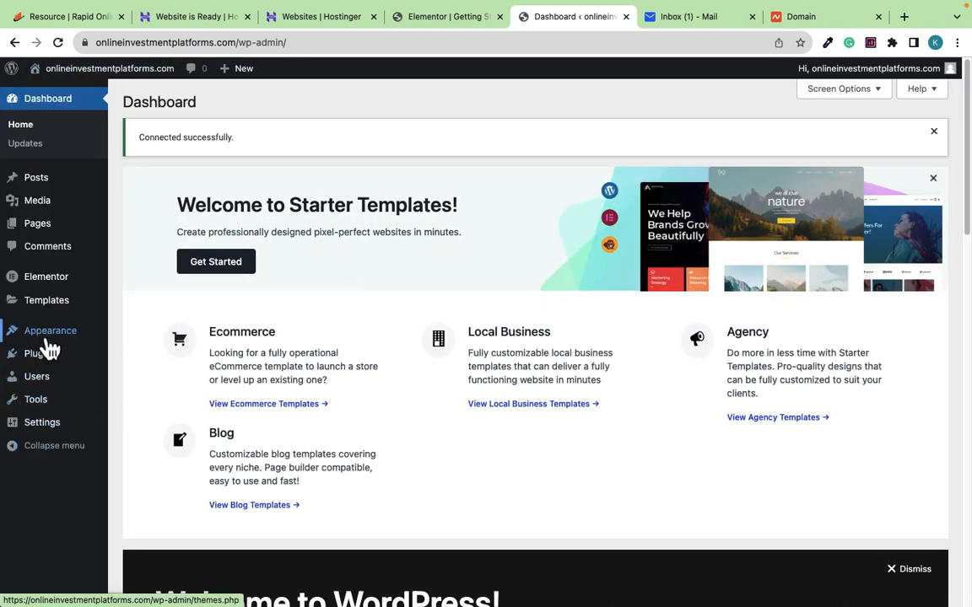
mouse_move(51, 346)
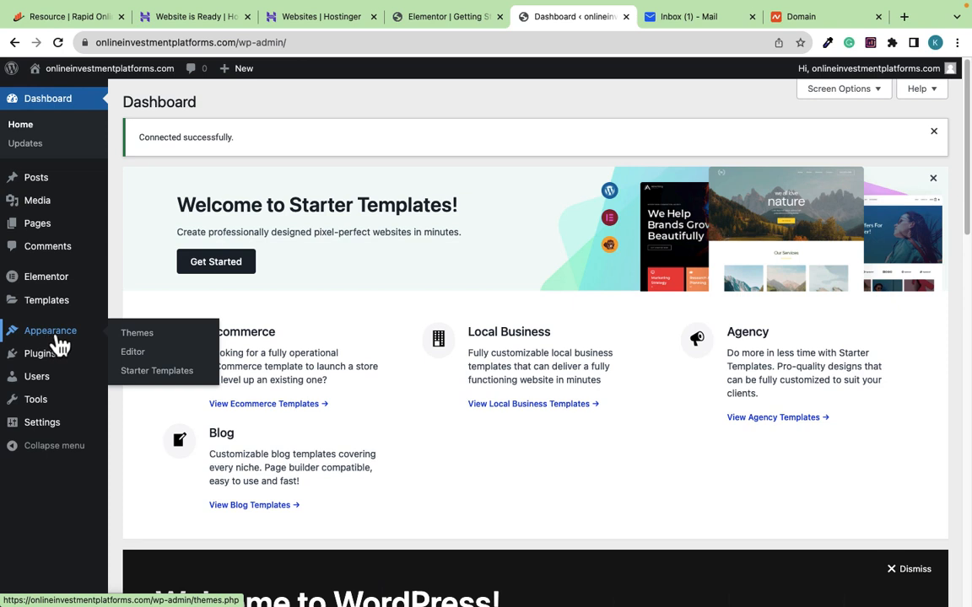
click(160, 376)
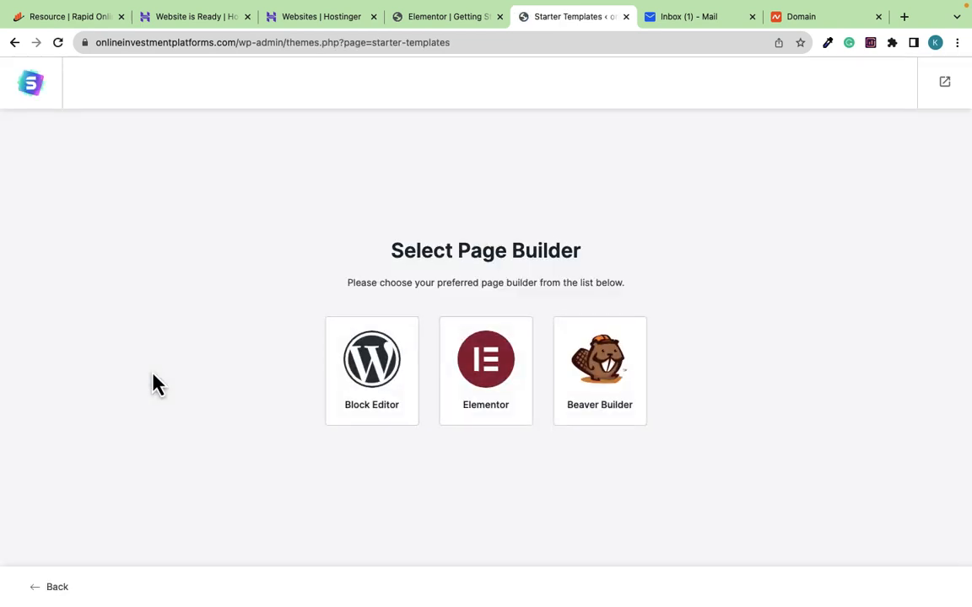
click(479, 372)
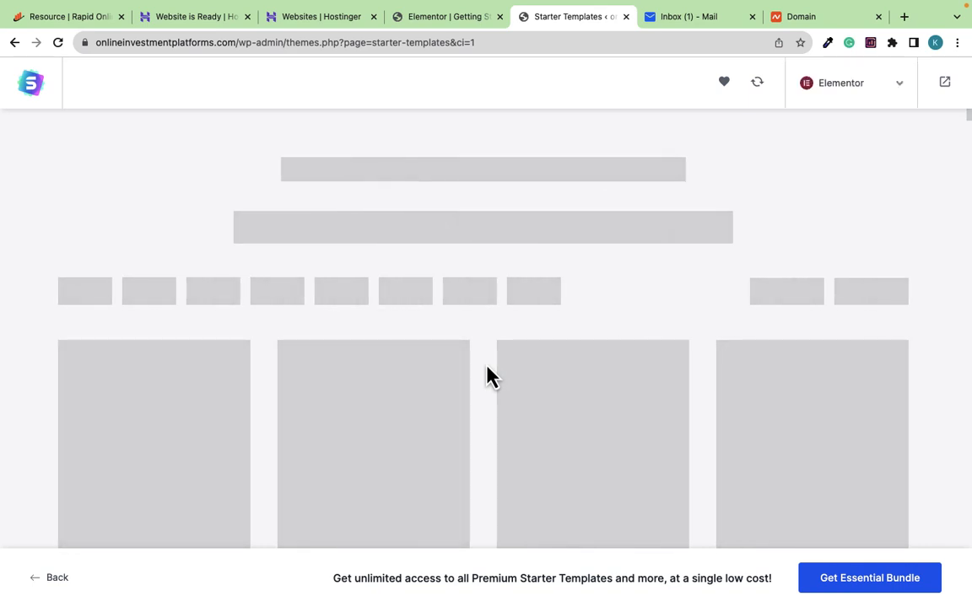
Browse the template library and pick the Roofing Agency template
scroll(487, 375, down, 3)
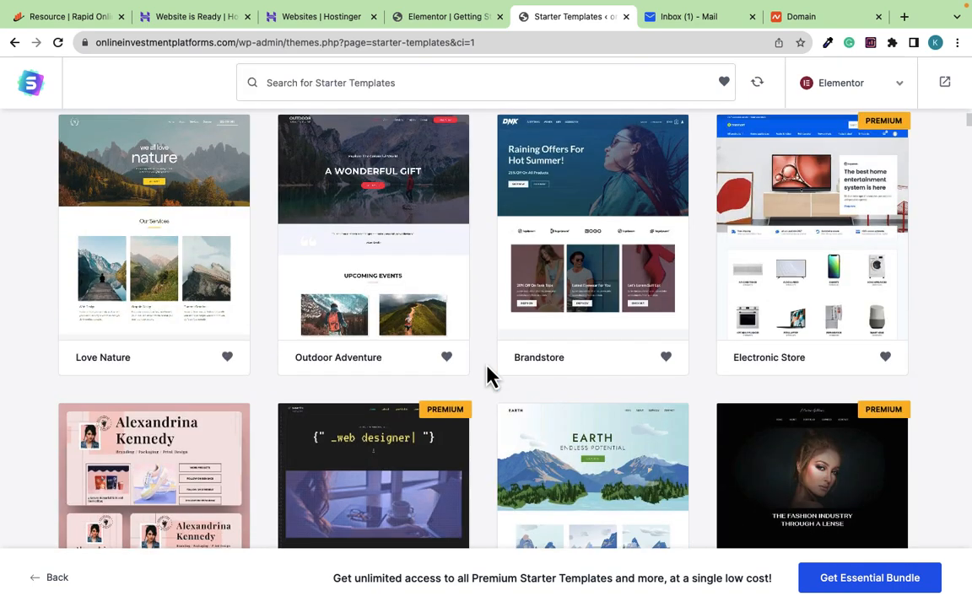
scroll(488, 375, up, 2)
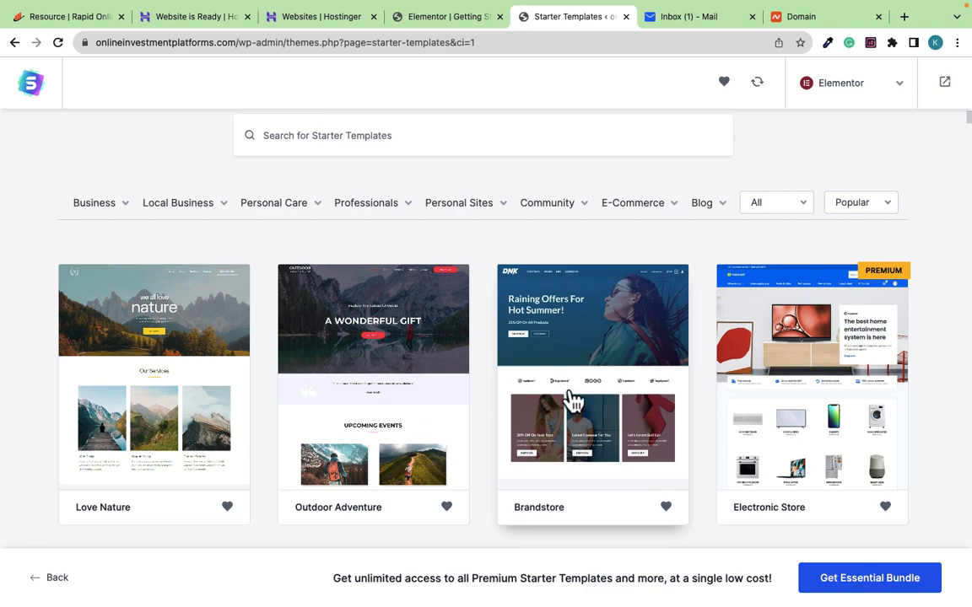
scroll(396, 401, down, 2)
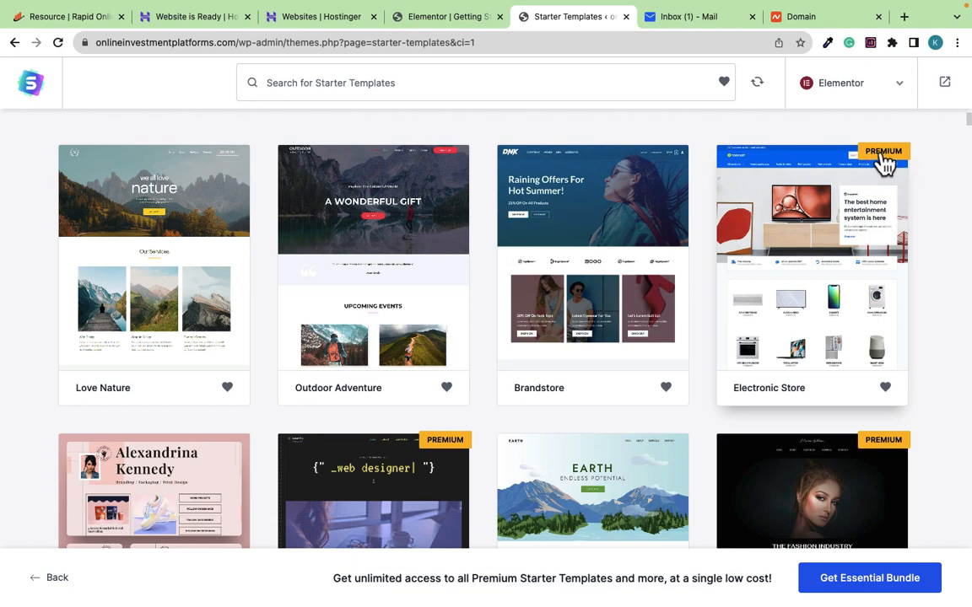
scroll(548, 341, down, 4)
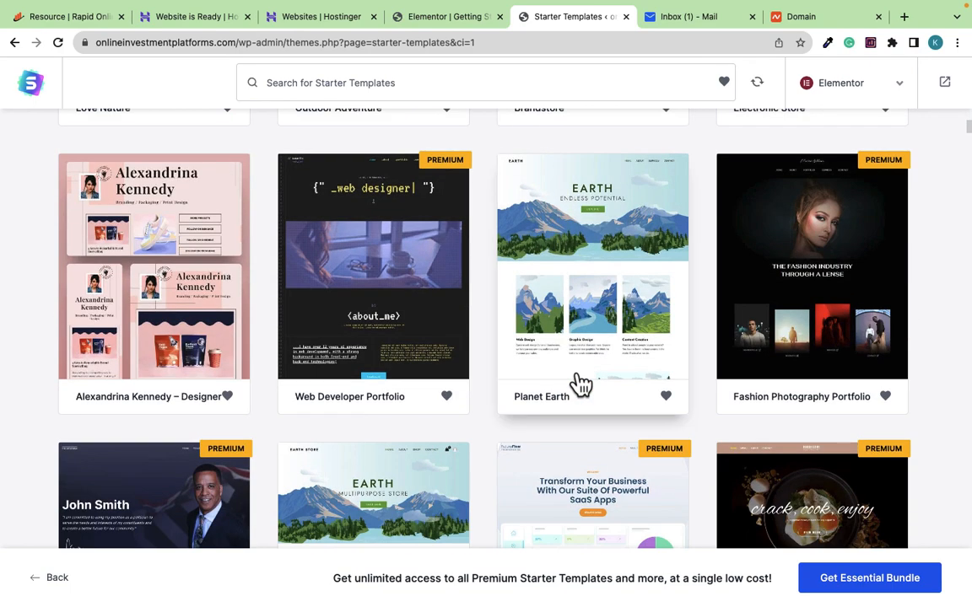
scroll(580, 384, up, 4)
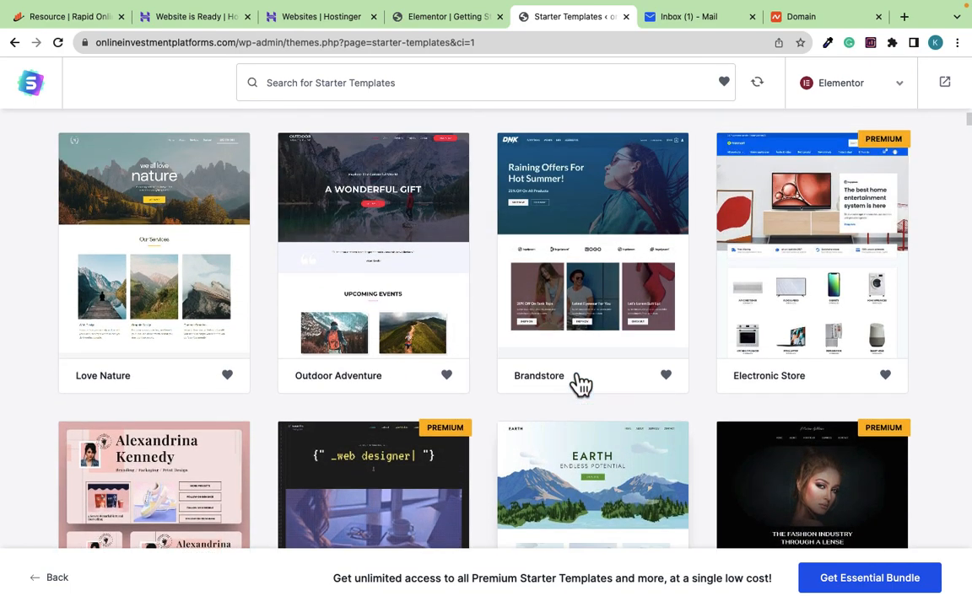
scroll(433, 380, down, 7)
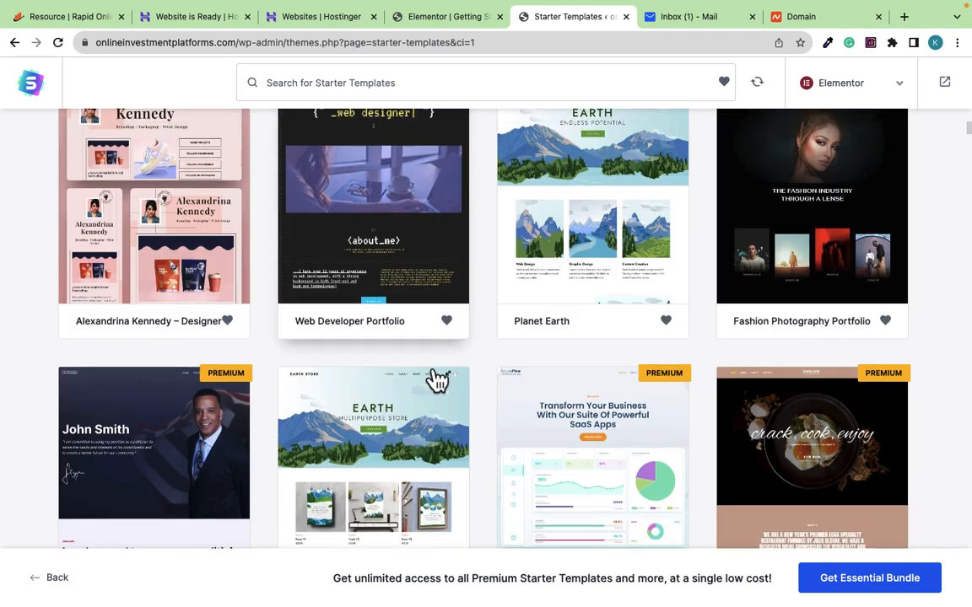
scroll(435, 380, down, 17)
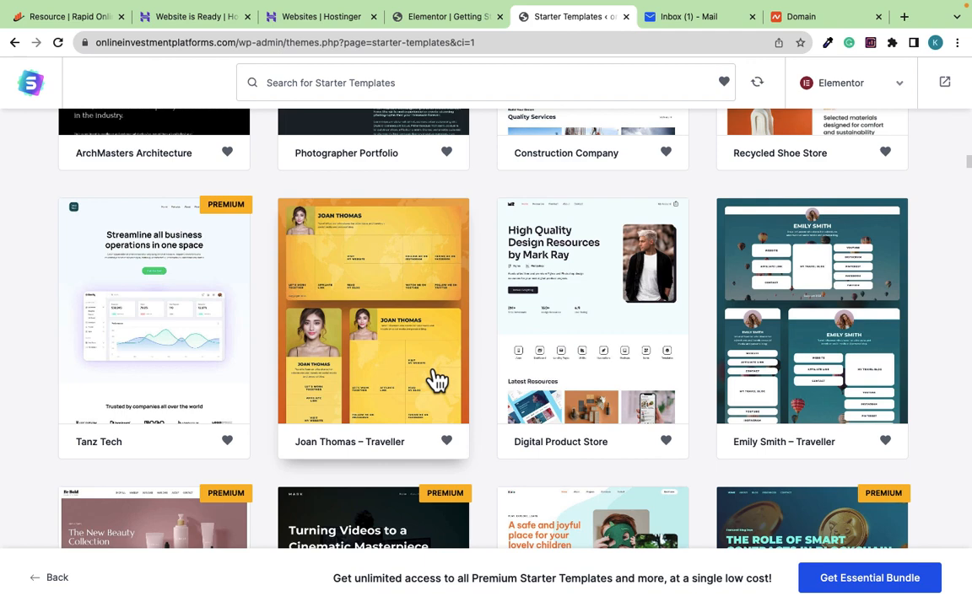
scroll(435, 379, down, 4)
scroll(434, 380, down, 10)
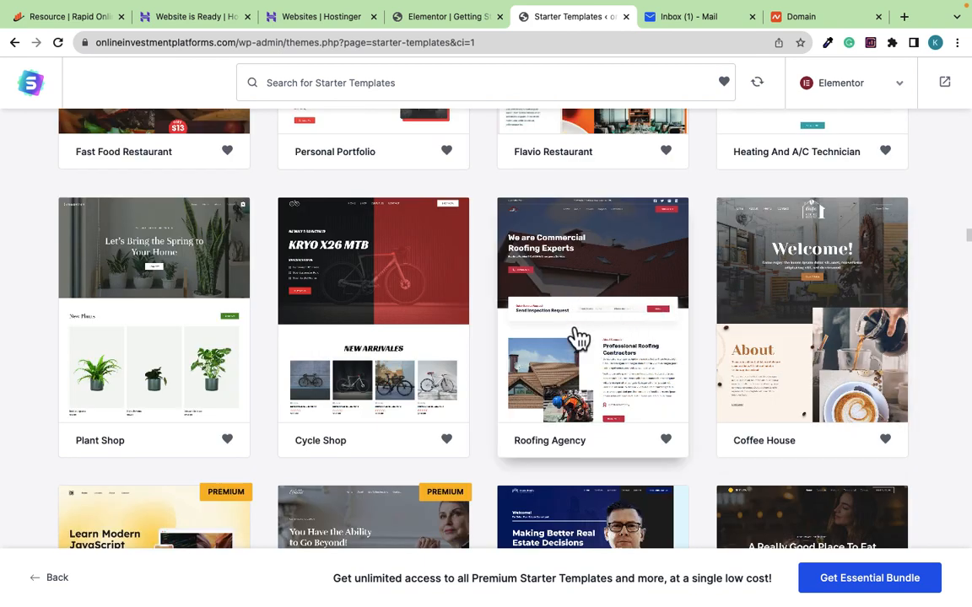
click(596, 288)
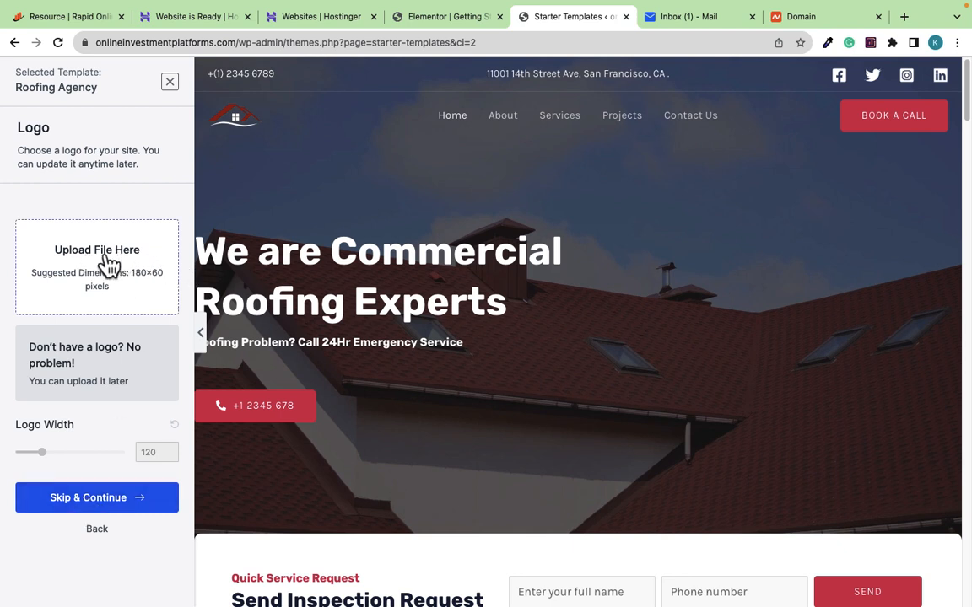
Skip adding a logo and keep the default colours and fonts
click(96, 504)
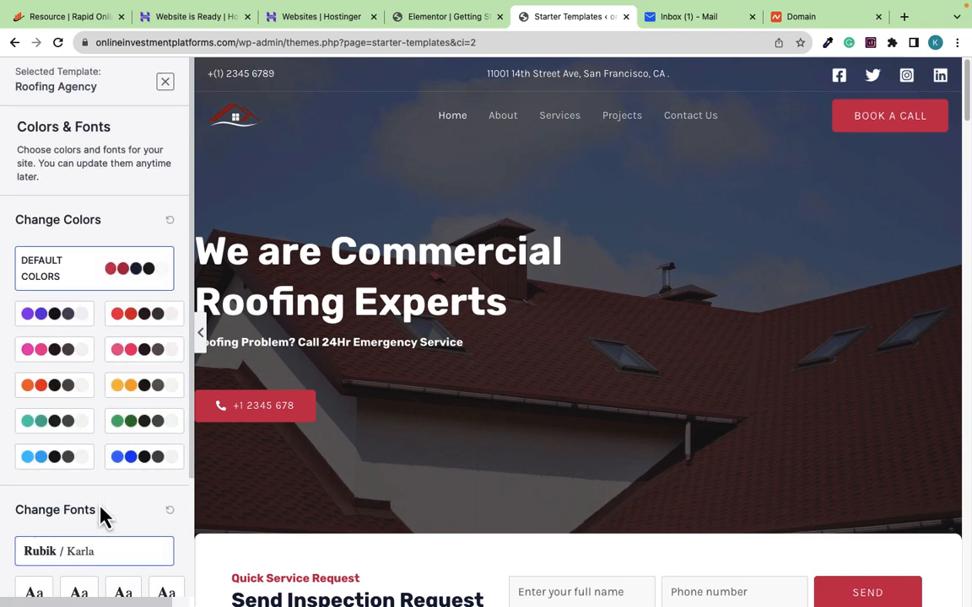
scroll(129, 405, down, 3)
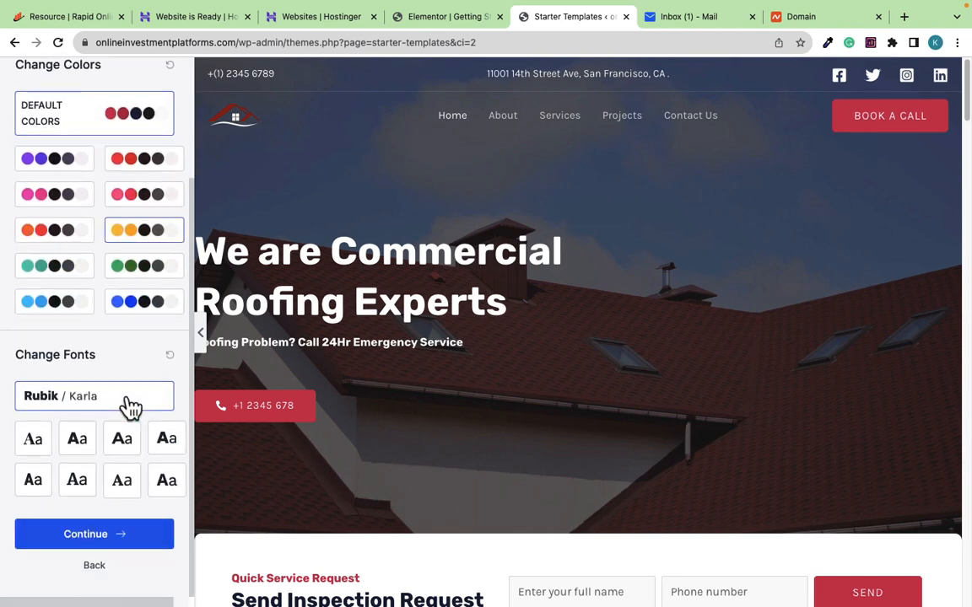
click(88, 539)
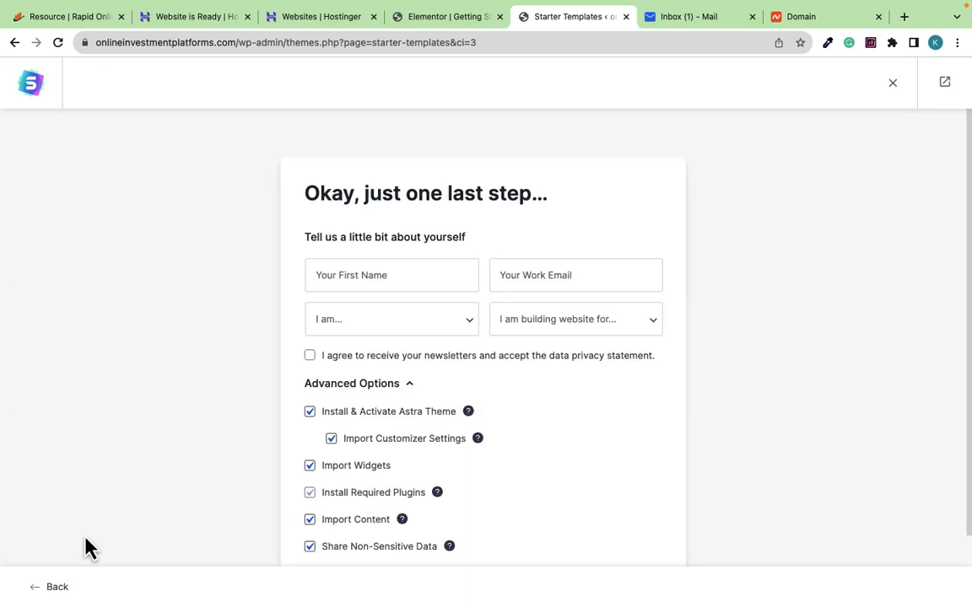
Submit & Build the Roofing Agency site, then view its 'We are Commercial Roofing Experts' home page
scroll(376, 291, down, 2)
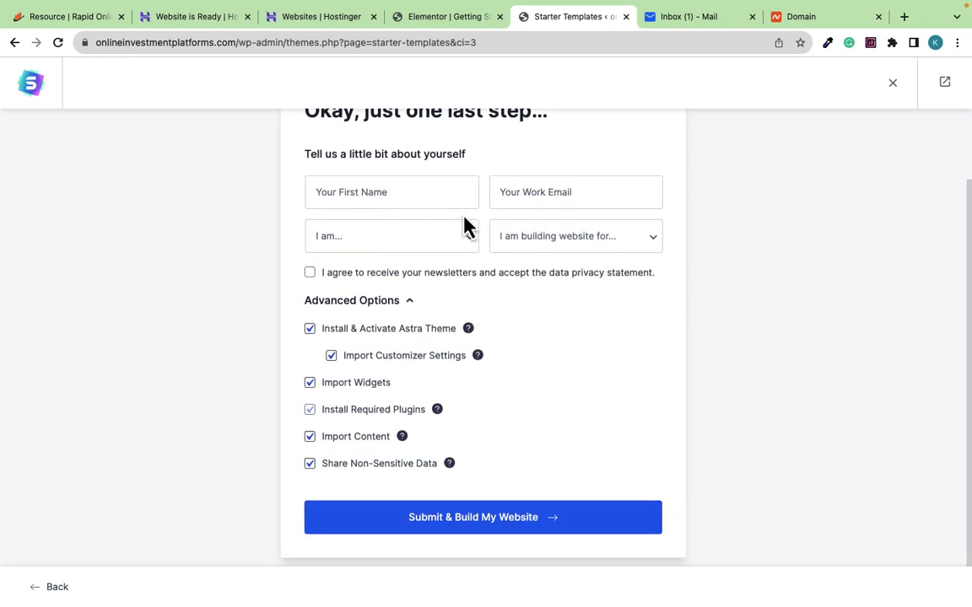
click(452, 519)
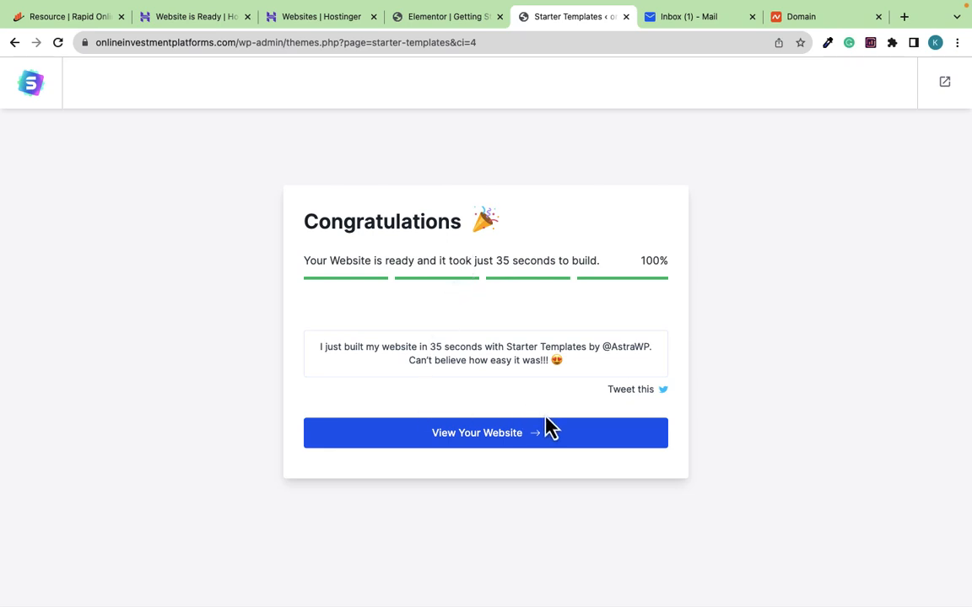
click(467, 439)
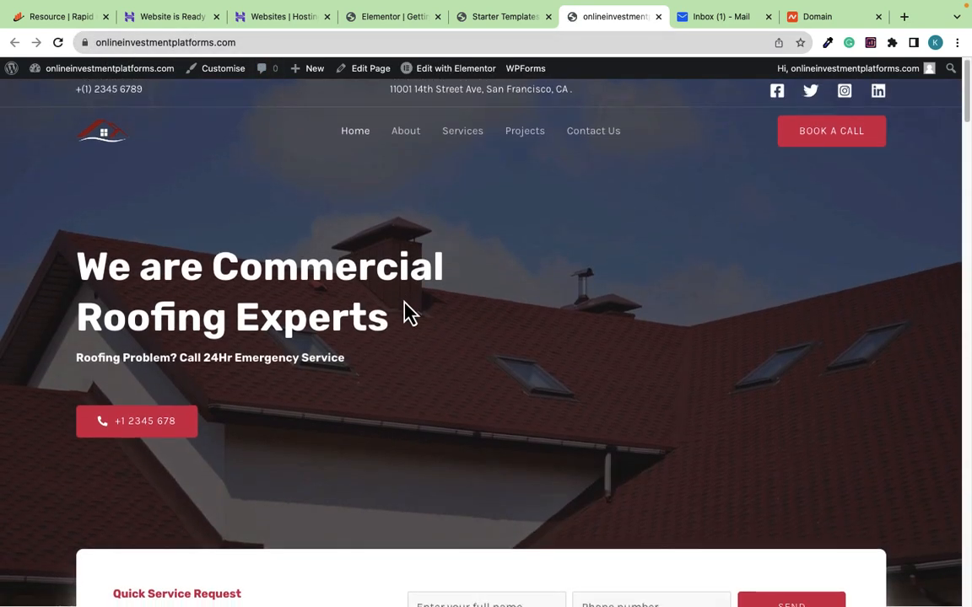
Scroll the roofing home page down to the footer and back up to the hero, then launch Elementor
scroll(404, 307, down, 5)
scroll(405, 313, down, 15)
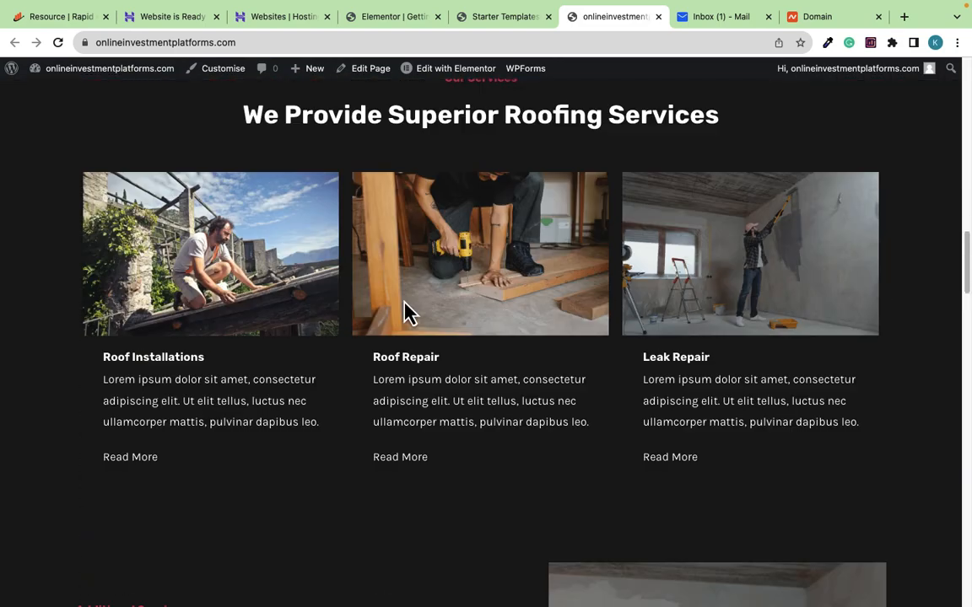
scroll(406, 313, down, 15)
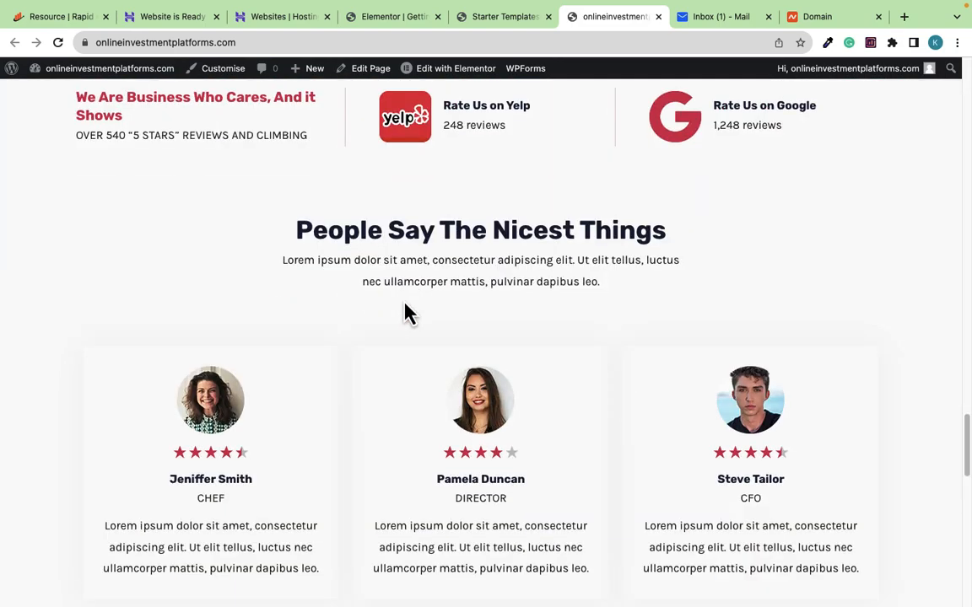
scroll(406, 313, down, 10)
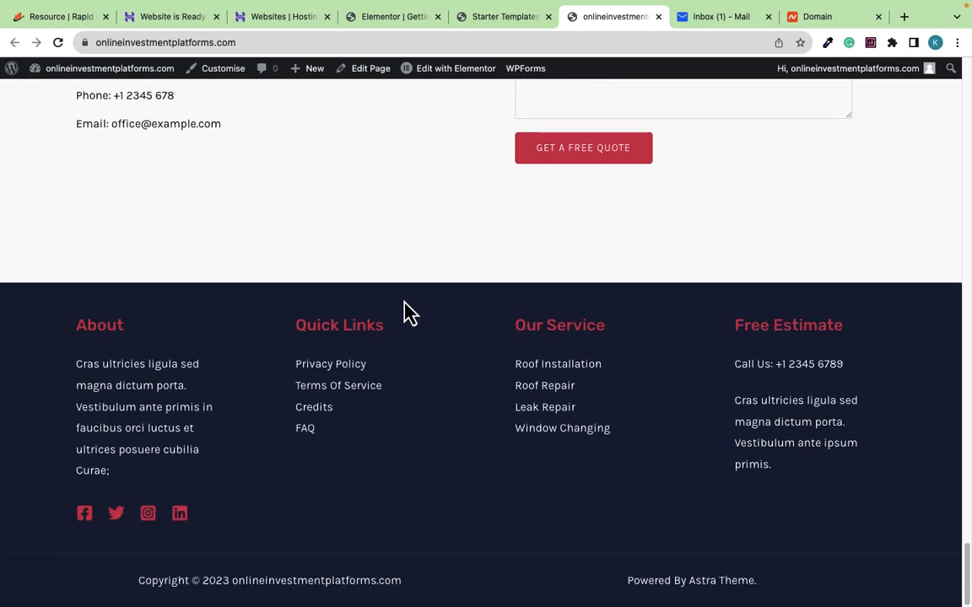
scroll(406, 312, up, 3)
scroll(406, 312, up, 20)
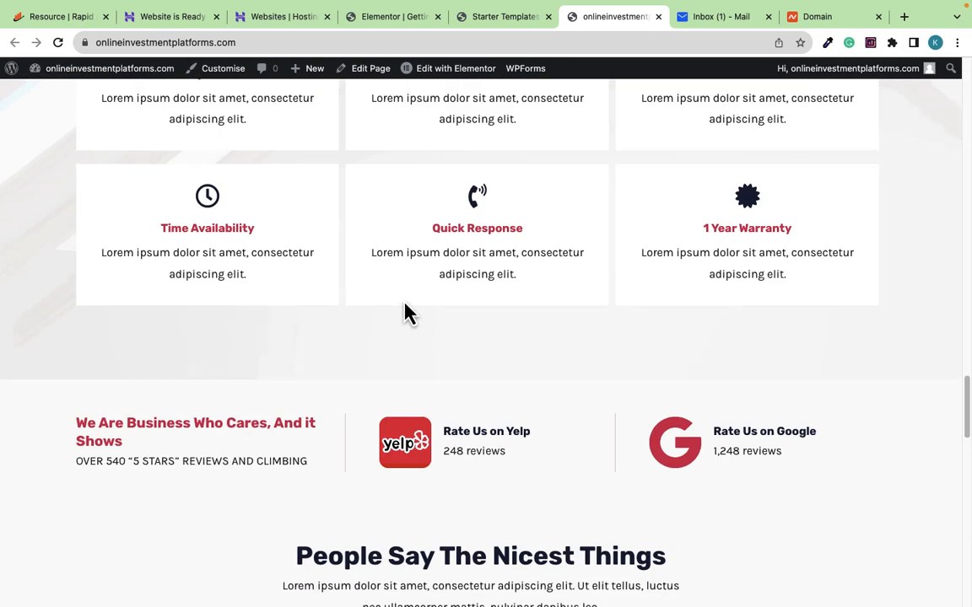
scroll(406, 313, up, 7)
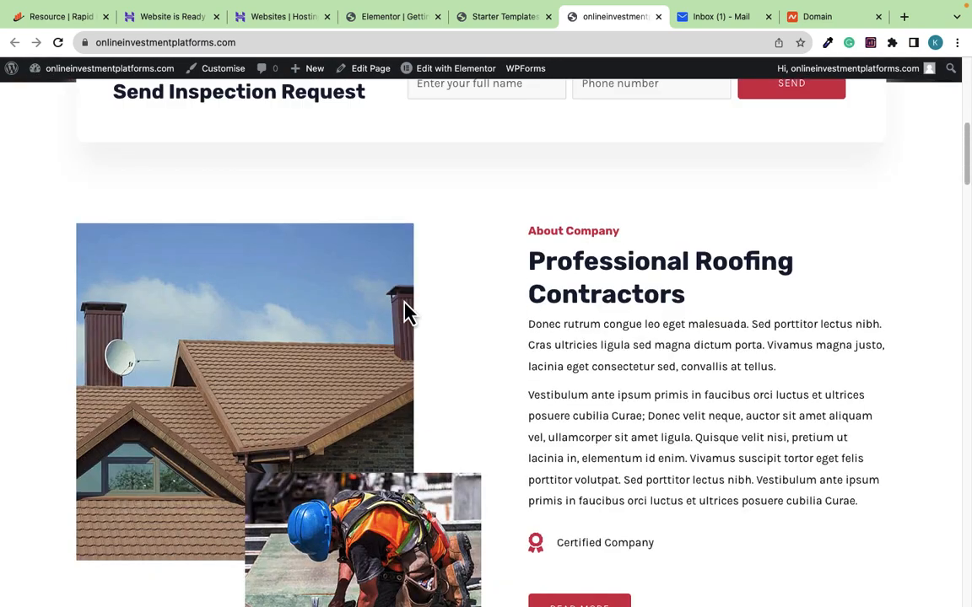
scroll(406, 313, up, 6)
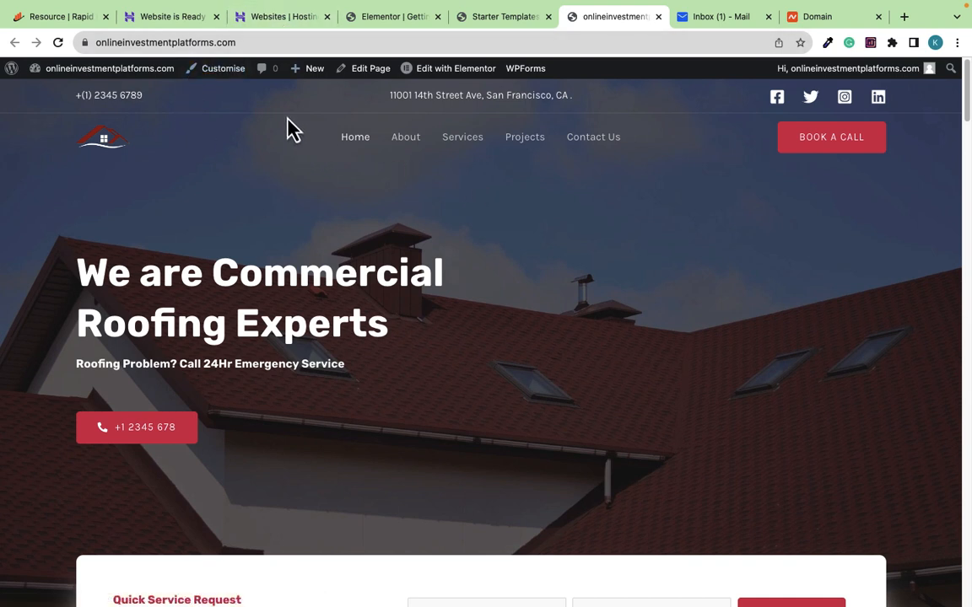
click(460, 76)
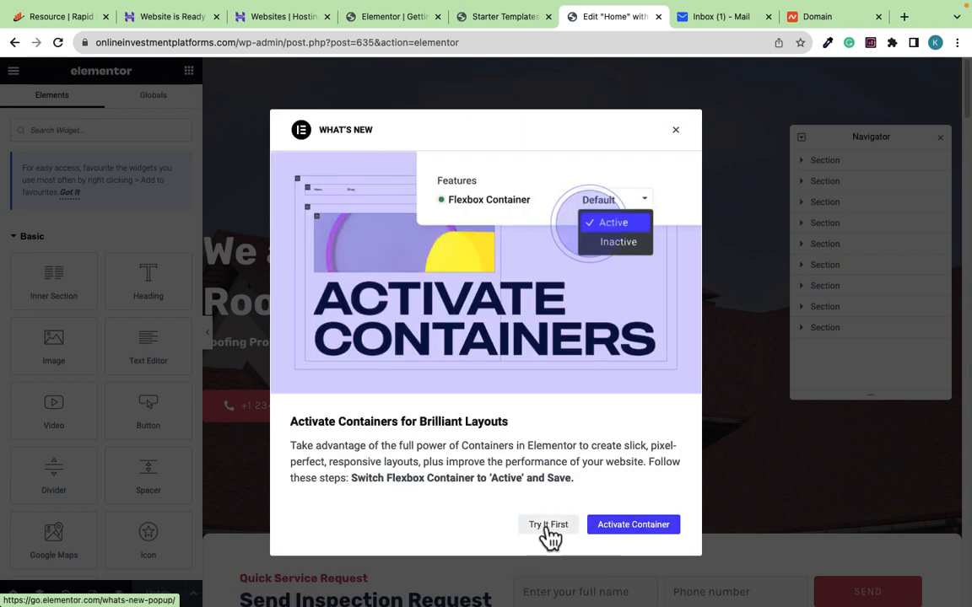
Dismiss the Flexbox popup and Navigator, and retype the hero's first line as 'We love creatig'
click(676, 130)
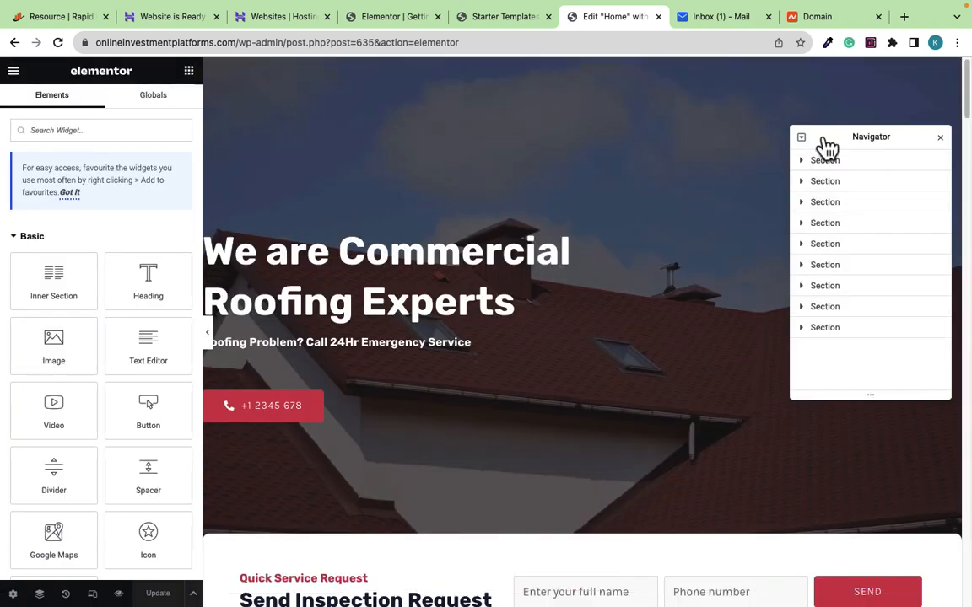
click(939, 137)
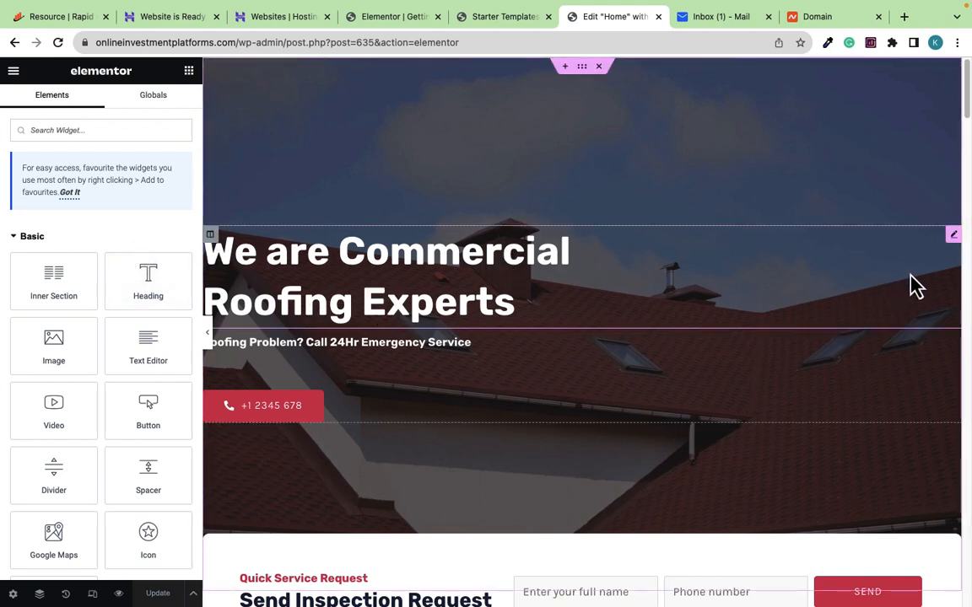
click(953, 237)
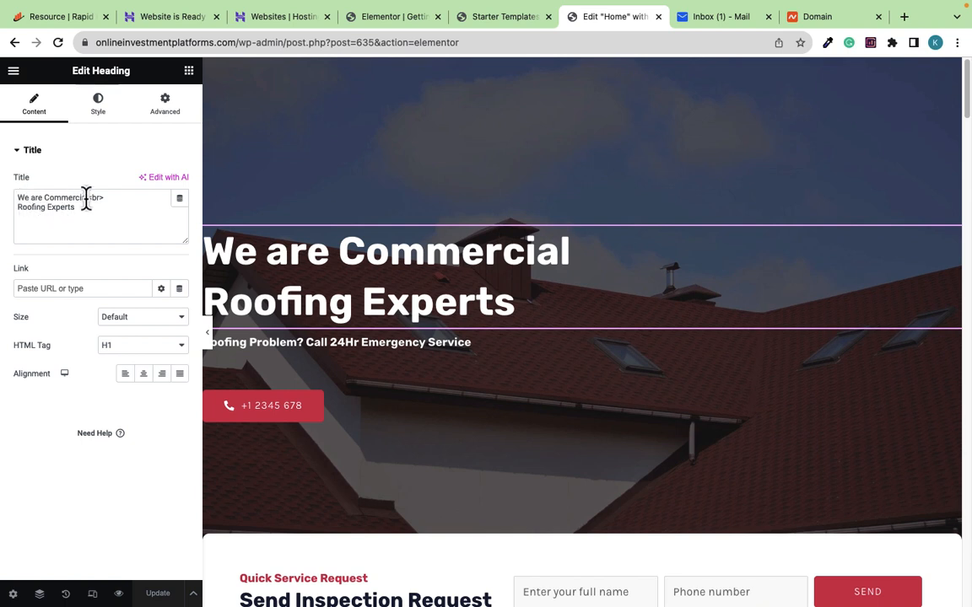
drag(87, 199, 10, 196)
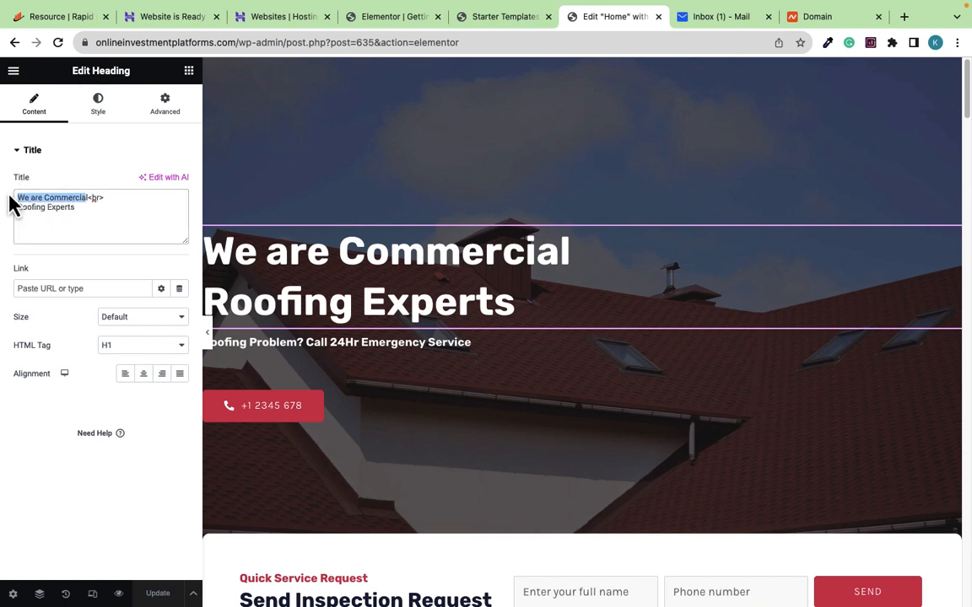
text(We ll)
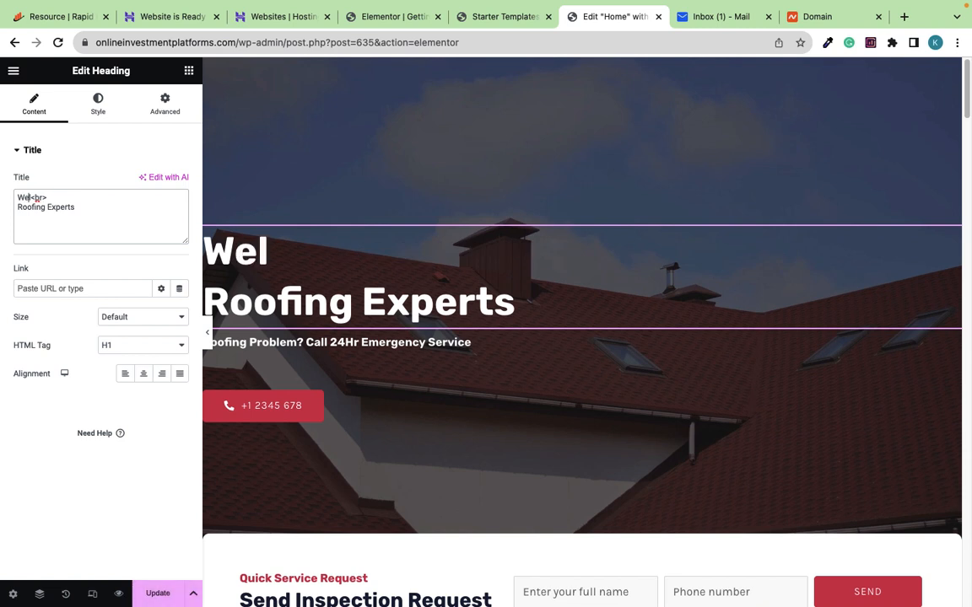
text(ove )
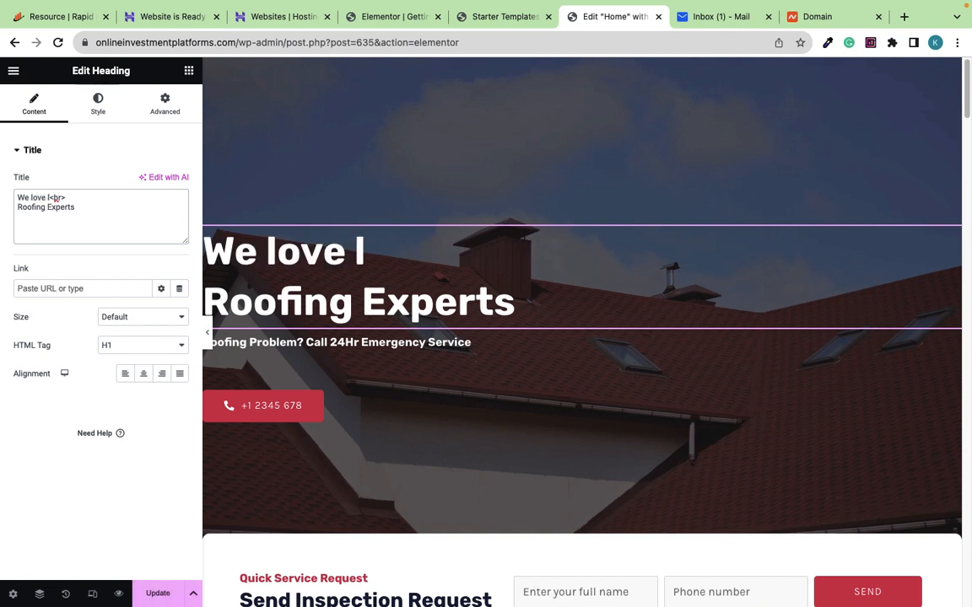
text(createi)
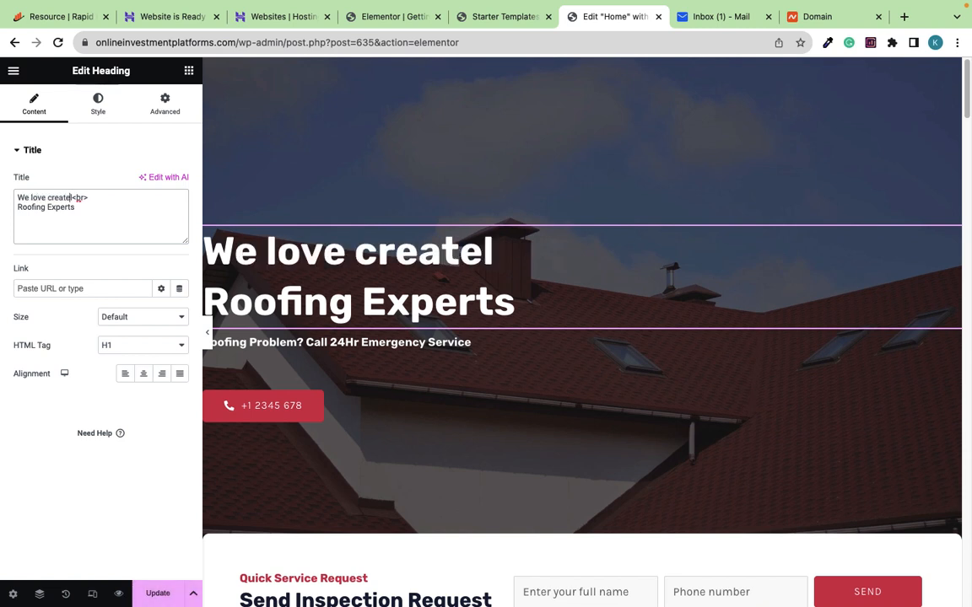
key(BackSpace)
key(BackSpace)
text(ig)
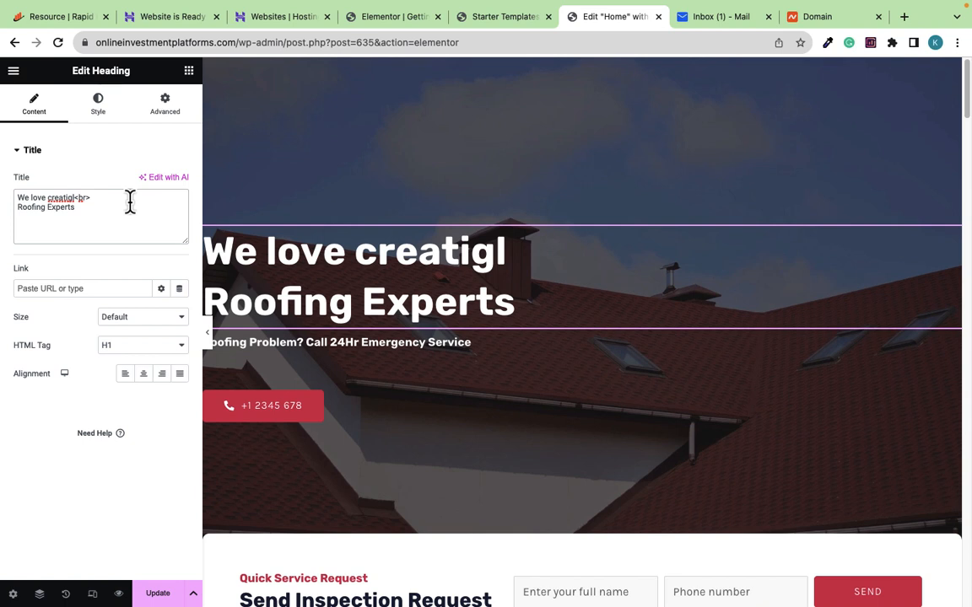
key(Delete)
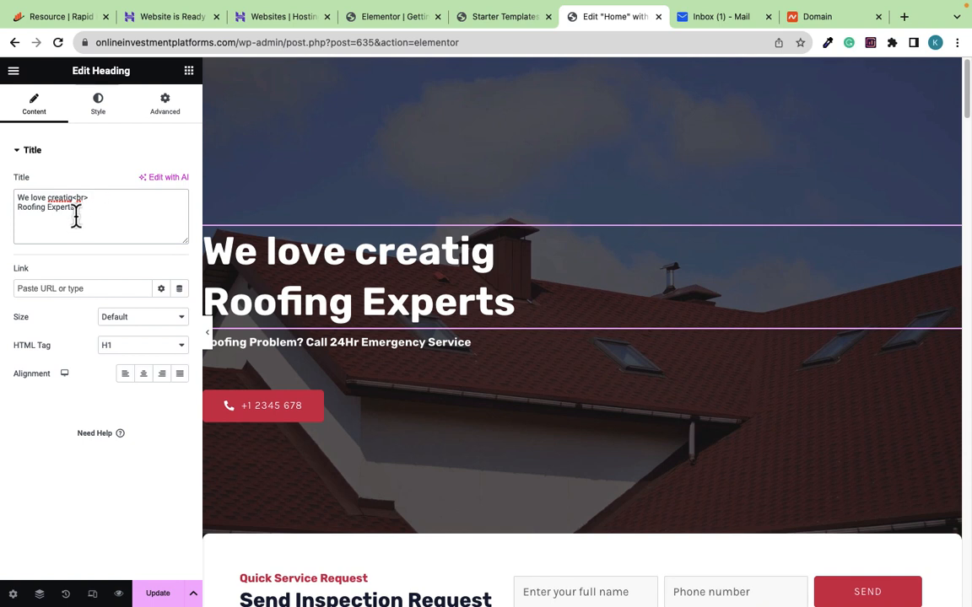
Replace 'Roofing Experts' with 'All types of websites' and update the page
drag(76, 212, 10, 222)
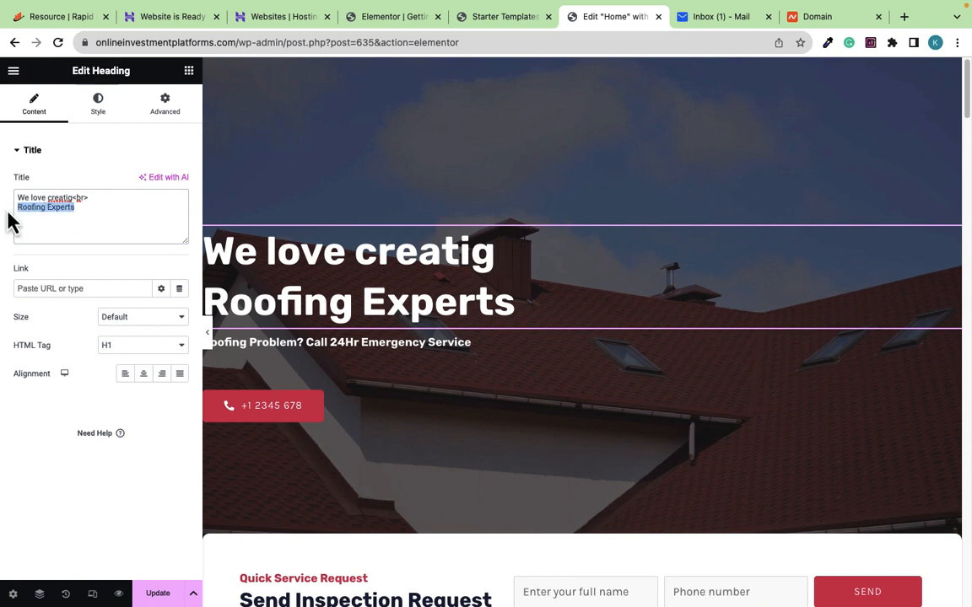
text(All)
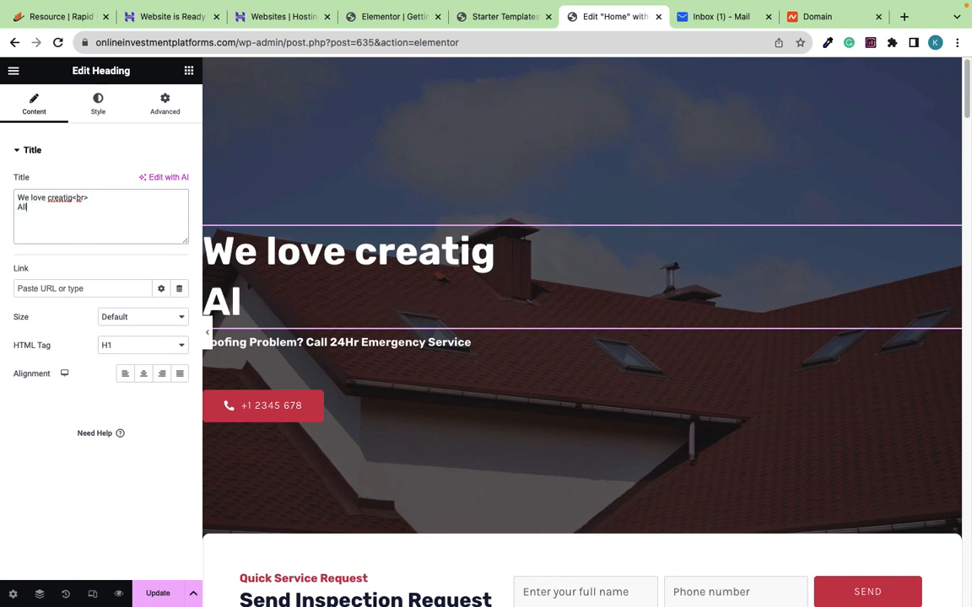
text( types of w)
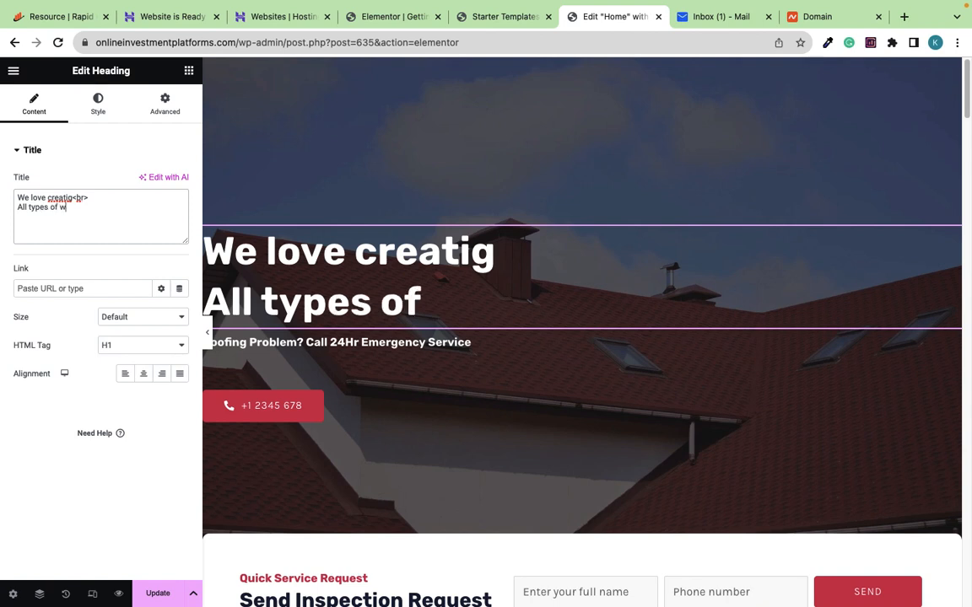
text(ebsites)
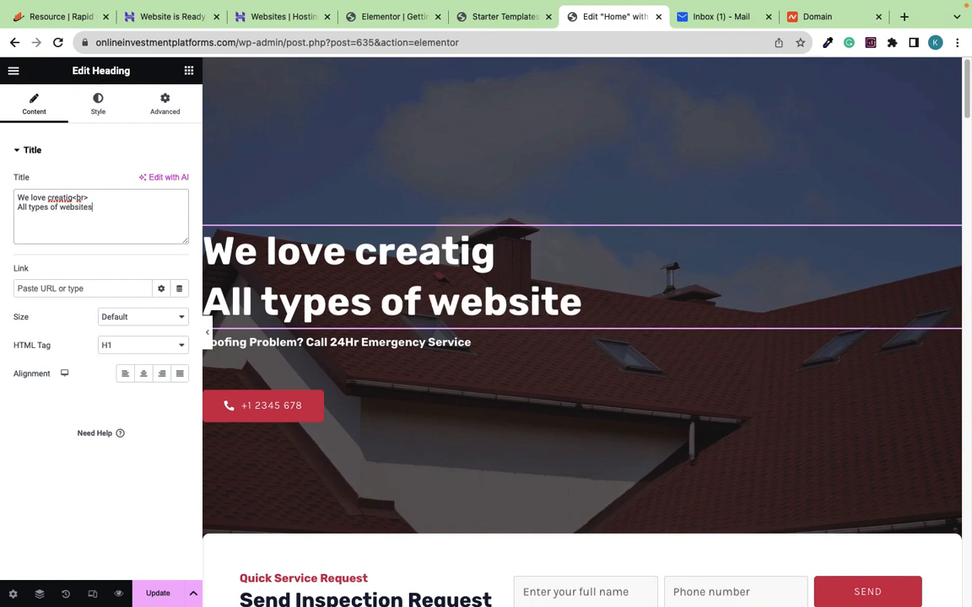
click(156, 592)
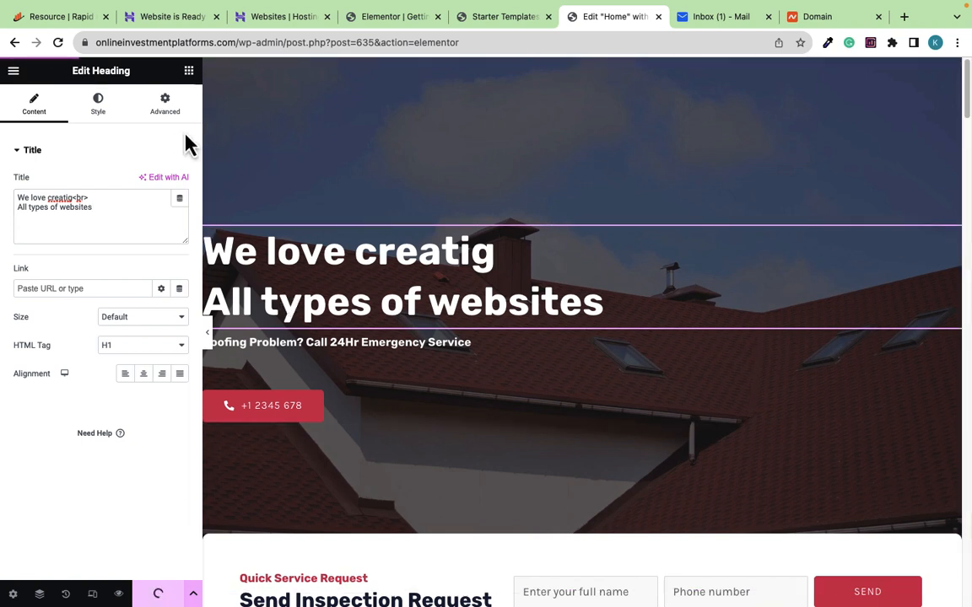
click(13, 71)
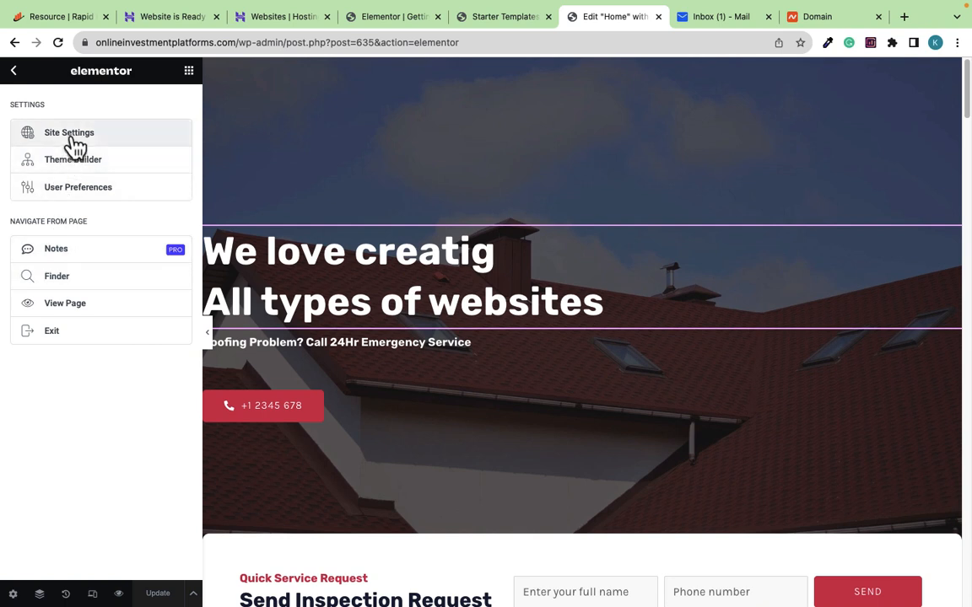
Leave the Elementor editor for the live view of the home page
click(59, 312)
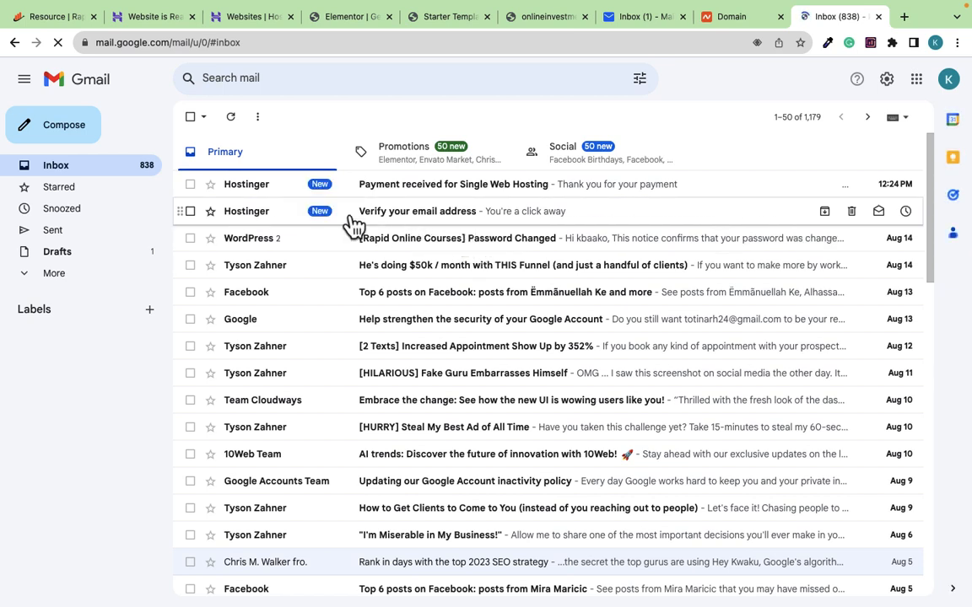
Open Hostinger's 'Verify your email address' message and confirm the email with its Verify Email button
click(395, 224)
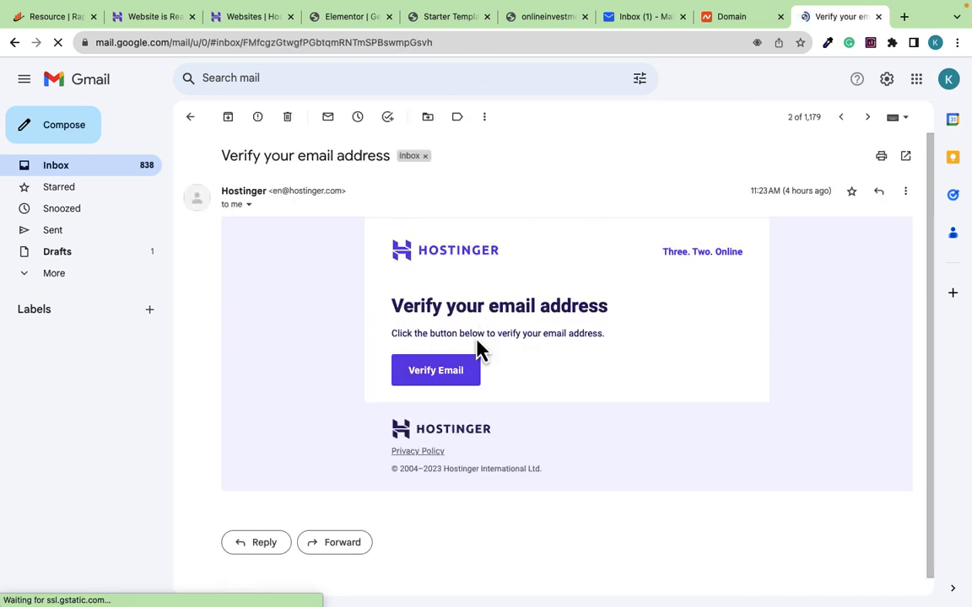
click(441, 376)
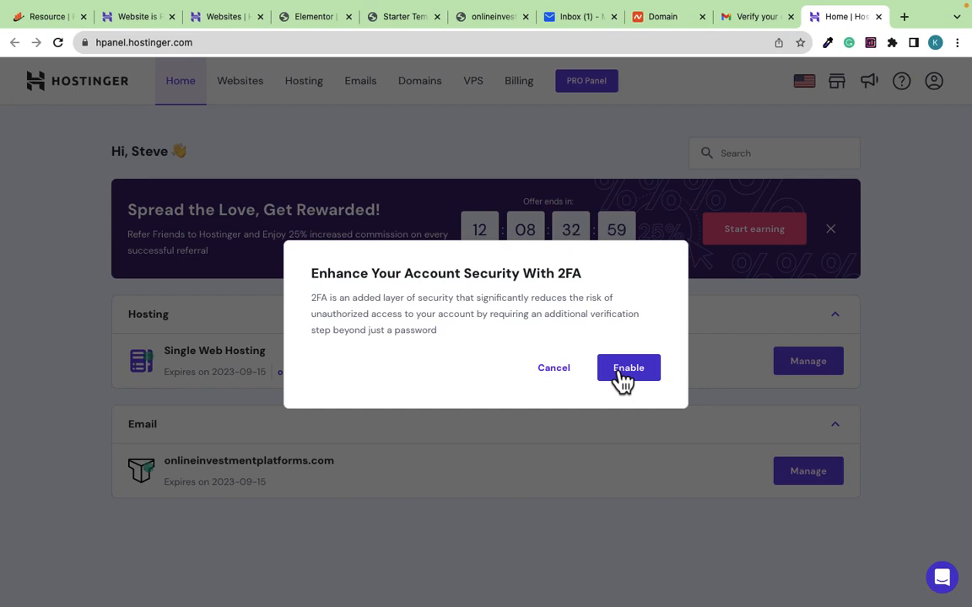
Cancel the 2FA prompt in hPanel, then go back to the Gmail verification message
click(554, 369)
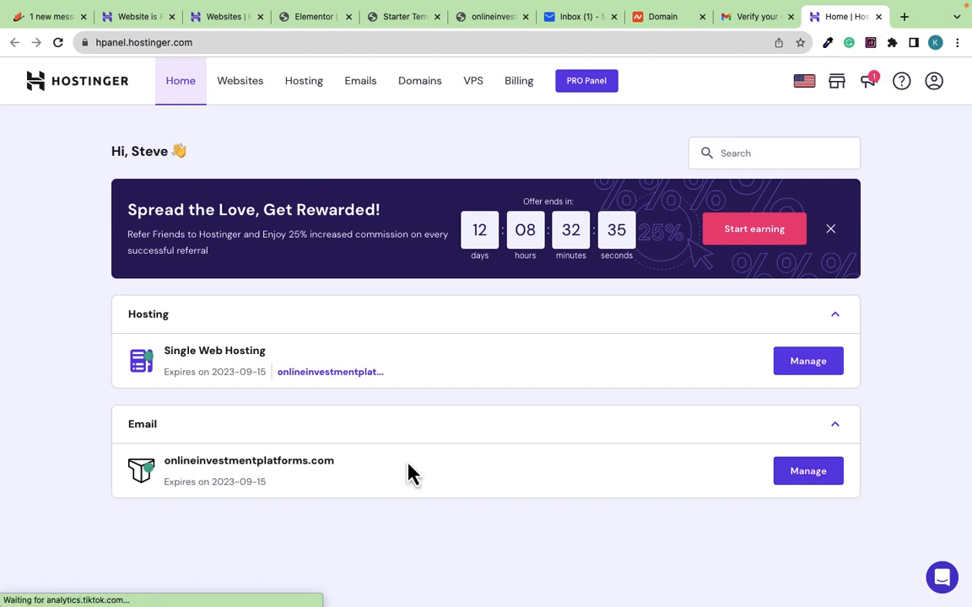
click(752, 17)
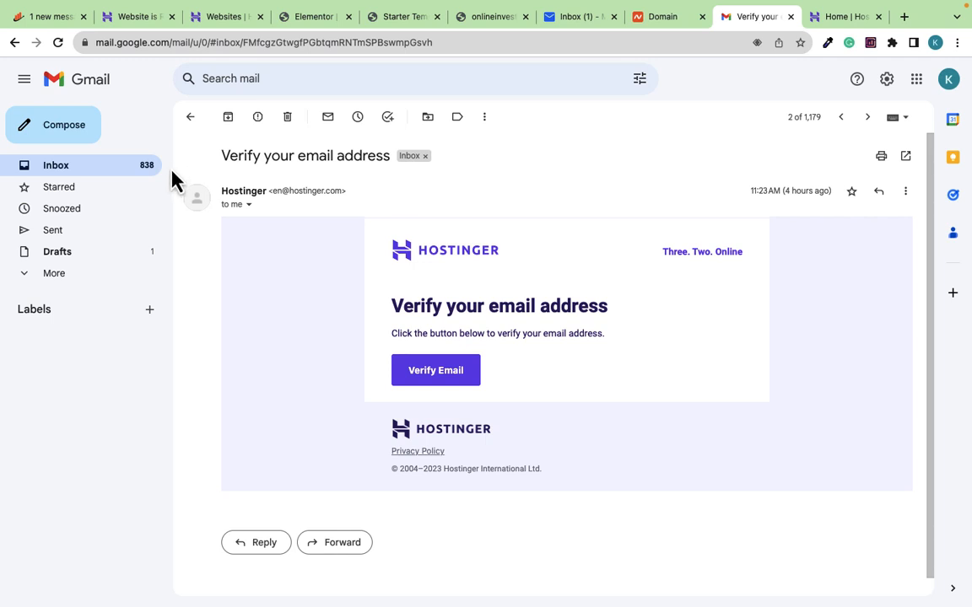
Return to the inbox and read through the 'Welcome to Hostinger' email
click(76, 169)
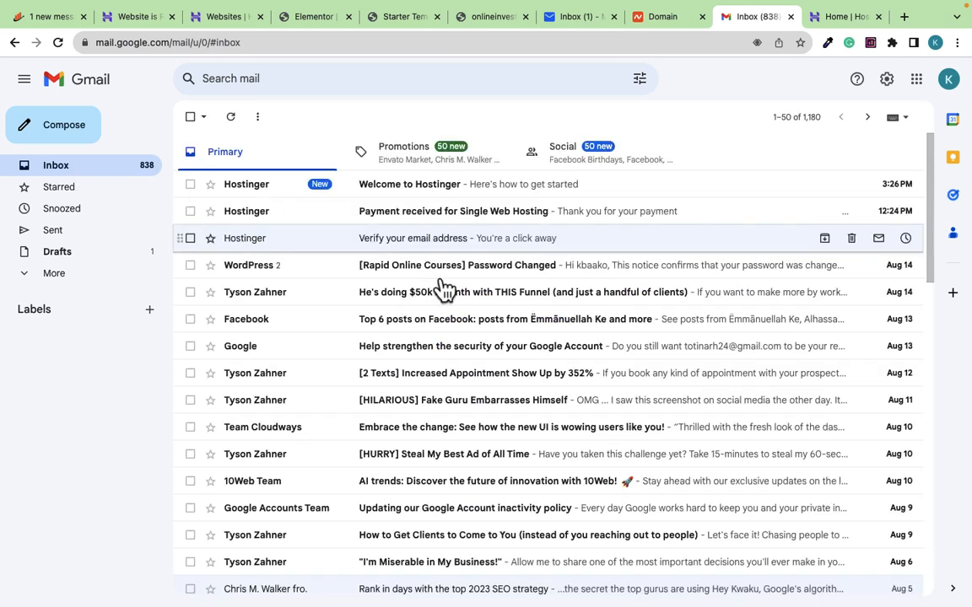
click(430, 191)
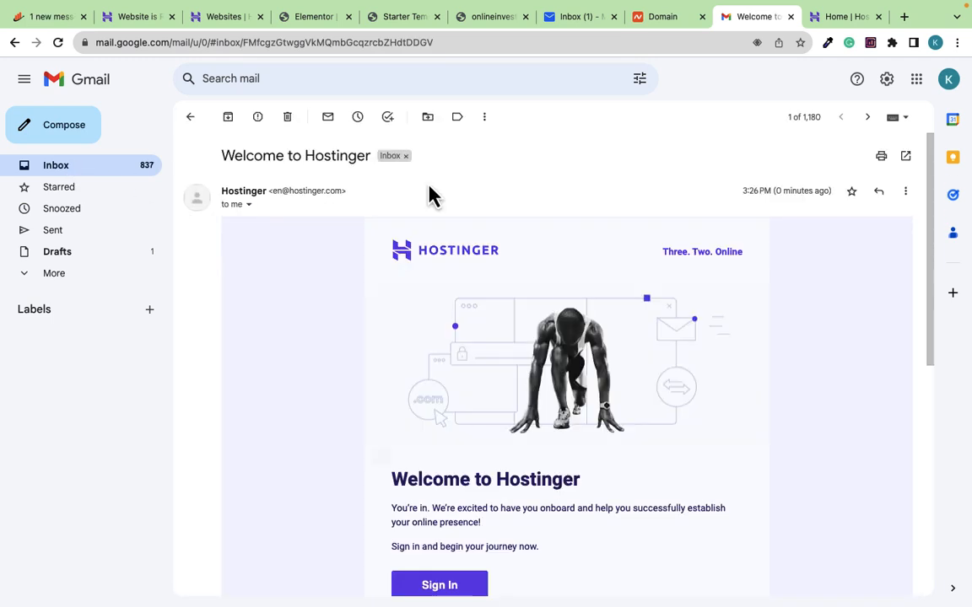
scroll(531, 359, down, 5)
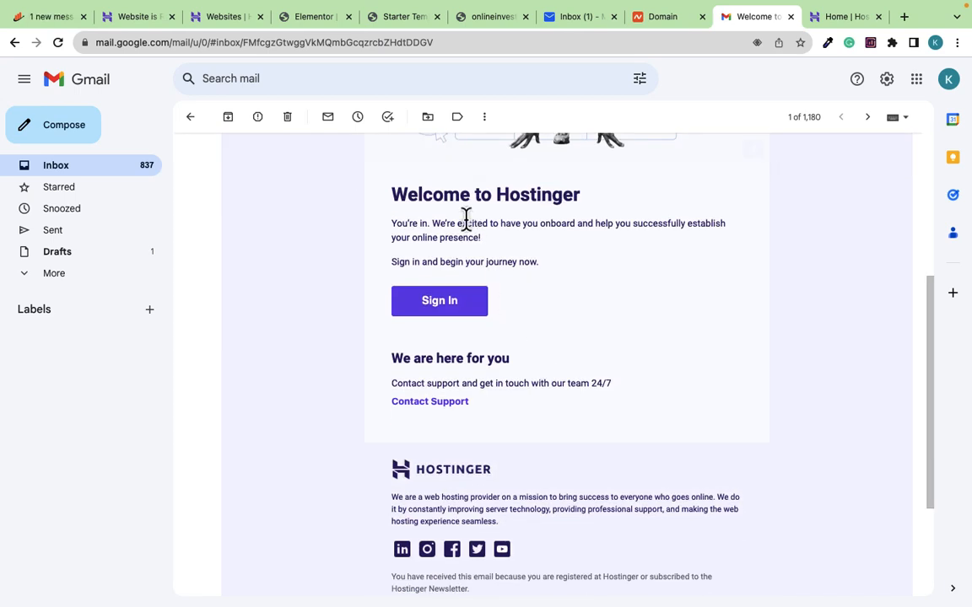